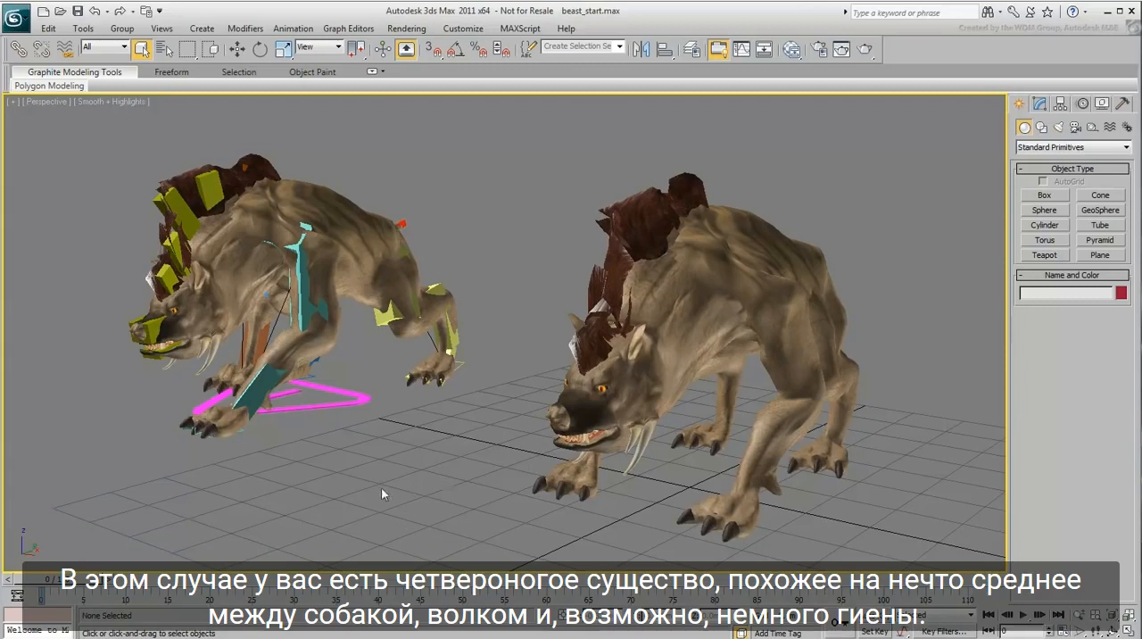
Step: Preview the rigged beast's animation, return to frame 0, and hide all of that beast's objects
drag(64, 580, 1006, 590)
click(987, 614)
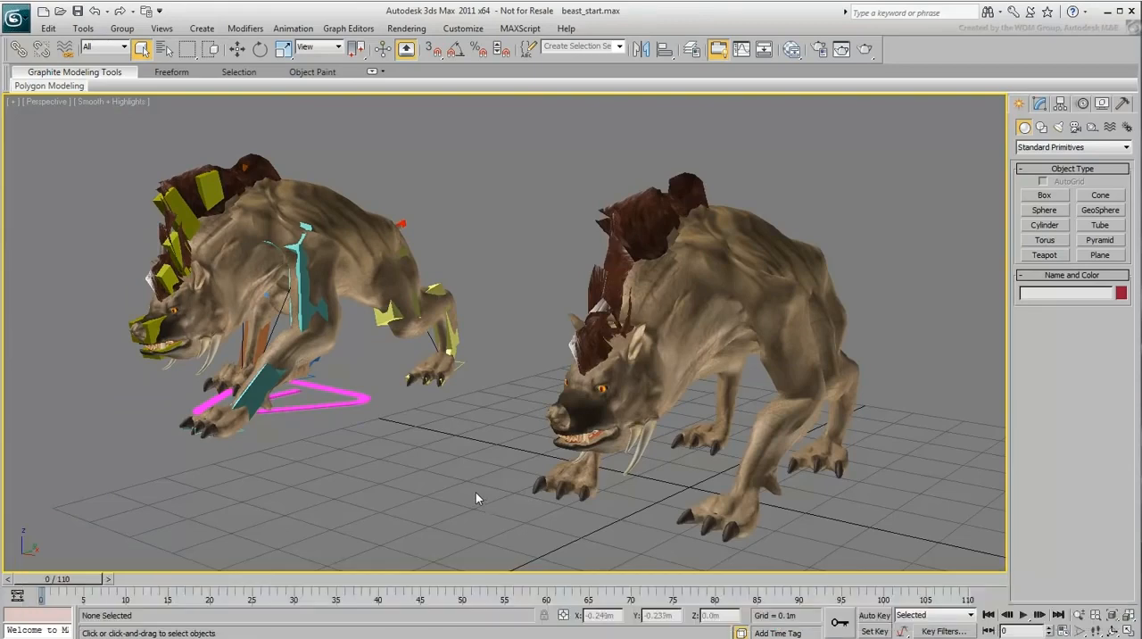
drag(483, 461, 126, 160)
right_click(204, 259)
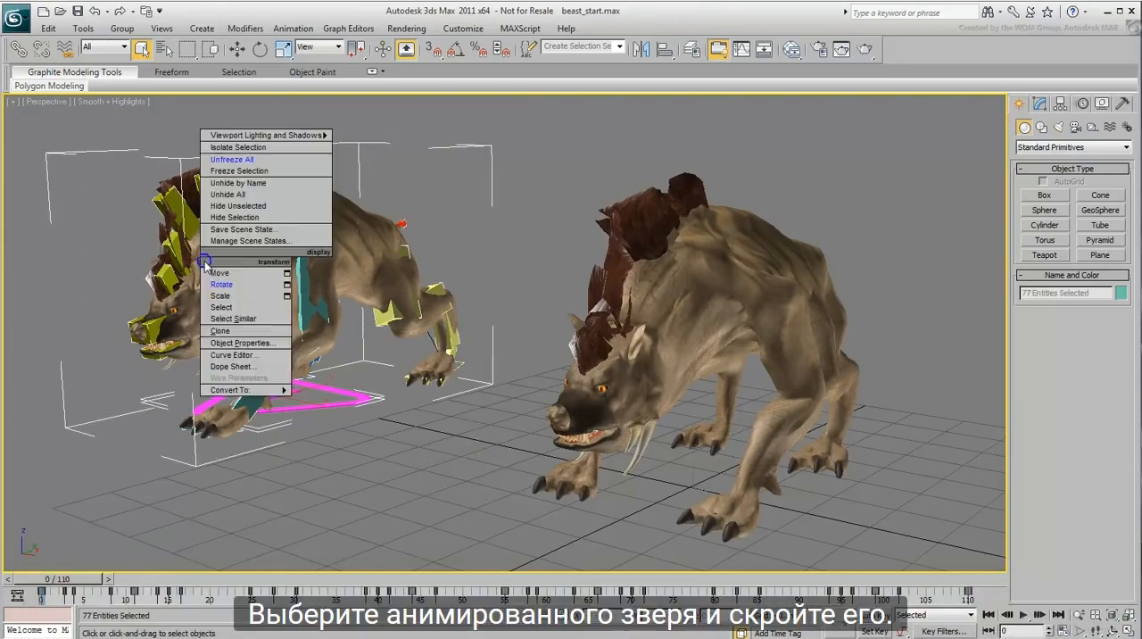
click(234, 216)
key(z)
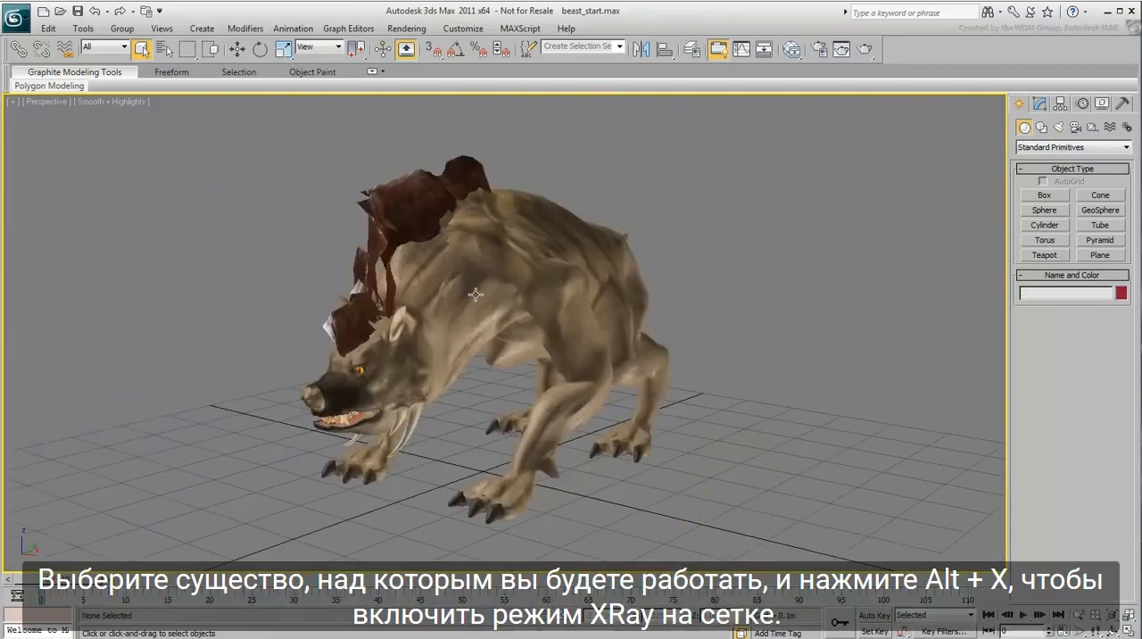
Step: Make the remaining beast mesh see-through with X-Ray mode and freeze it
click(475, 294)
key(alt+x)
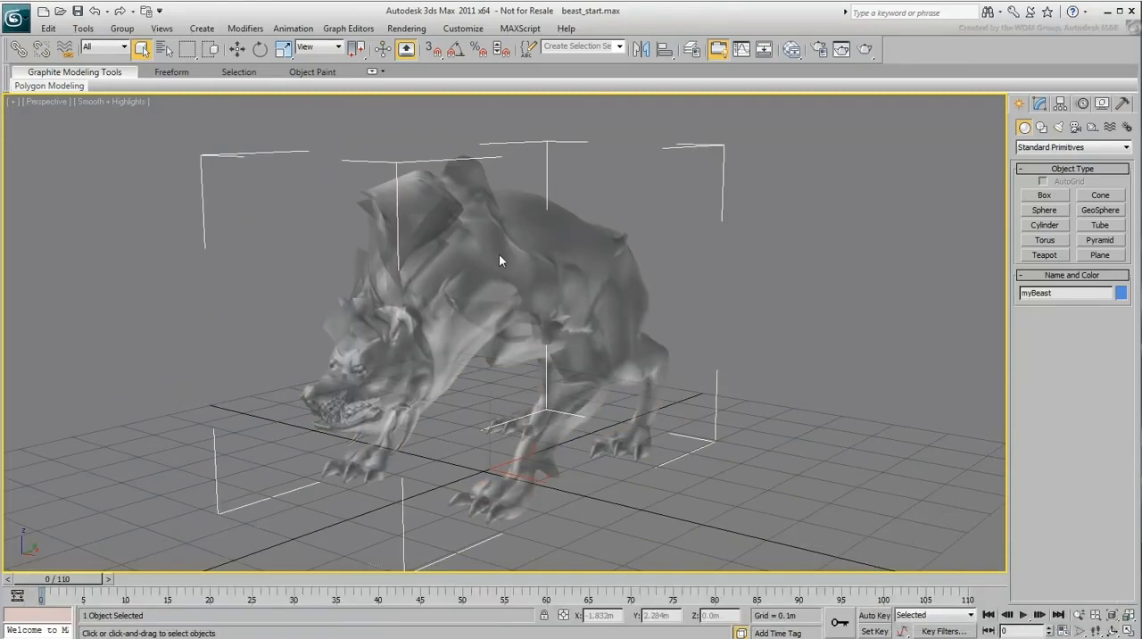
right_click(498, 254)
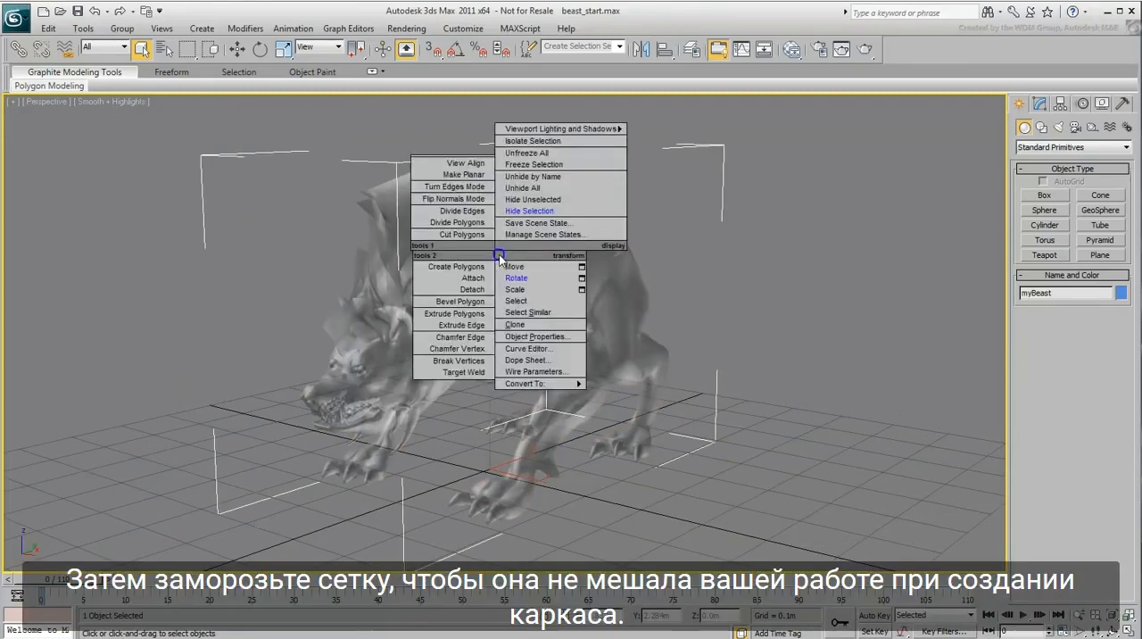
click(537, 165)
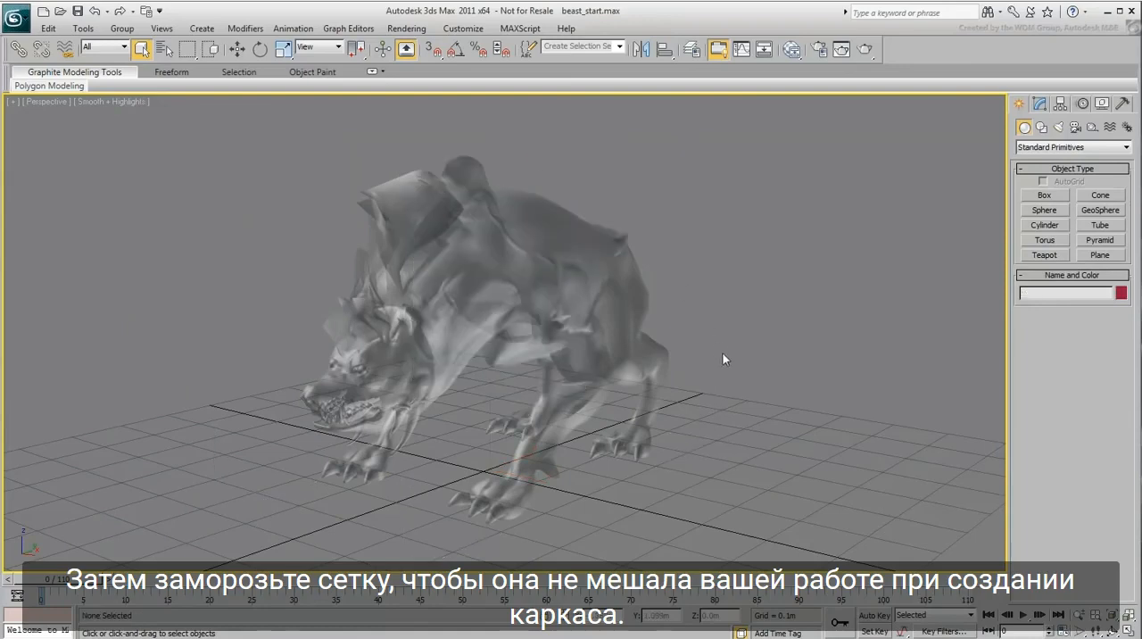
Step: Create a CATParent helper with the None rig preset on the grid beneath the beast mesh
click(1092, 128)
click(1058, 147)
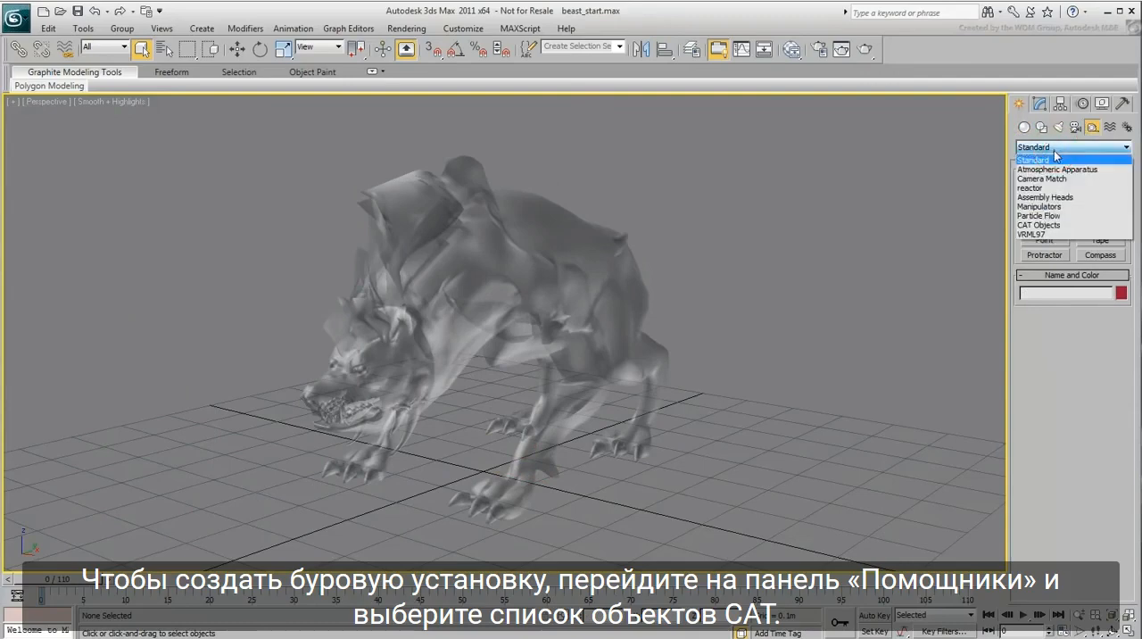
click(1058, 230)
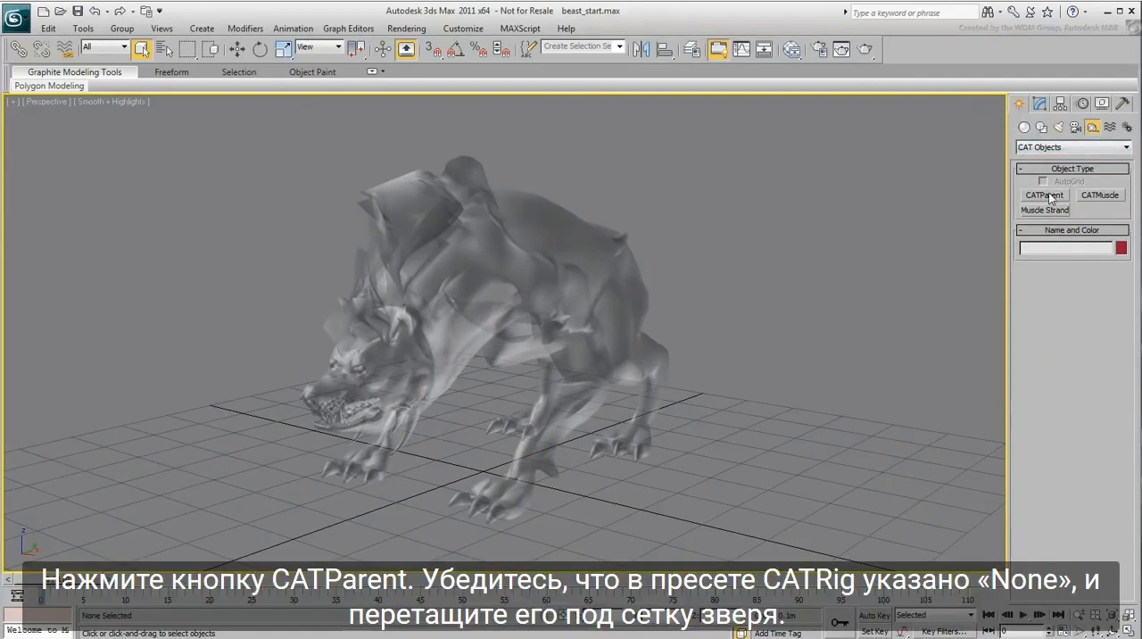
click(1049, 198)
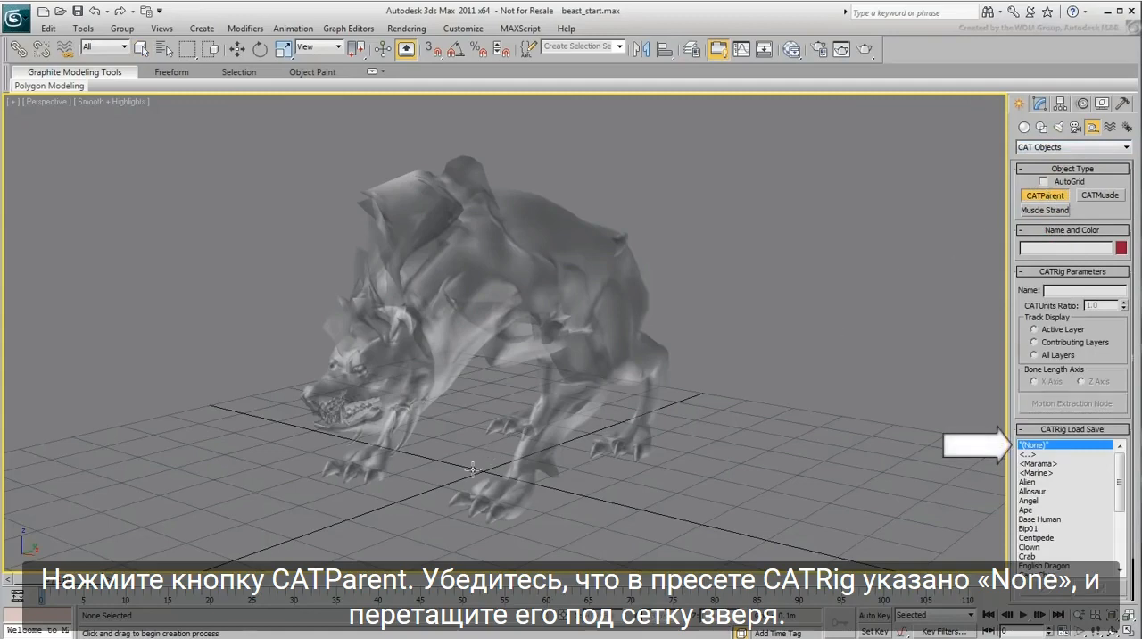
drag(477, 471, 588, 399)
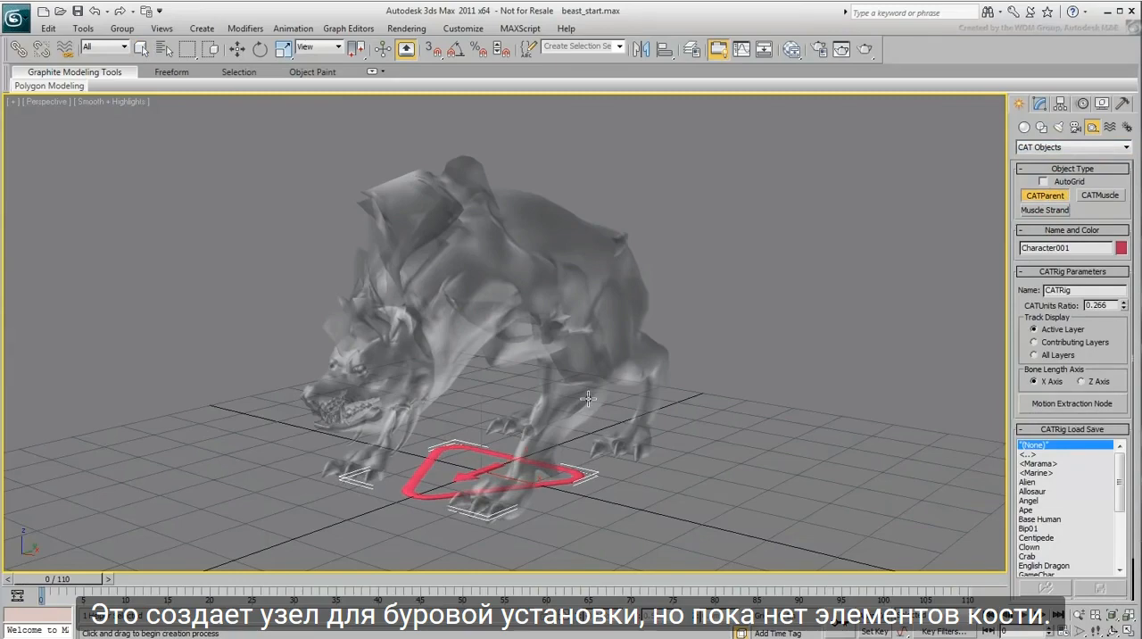
Step: Rename the CATRig to myBeast_
click(1088, 290)
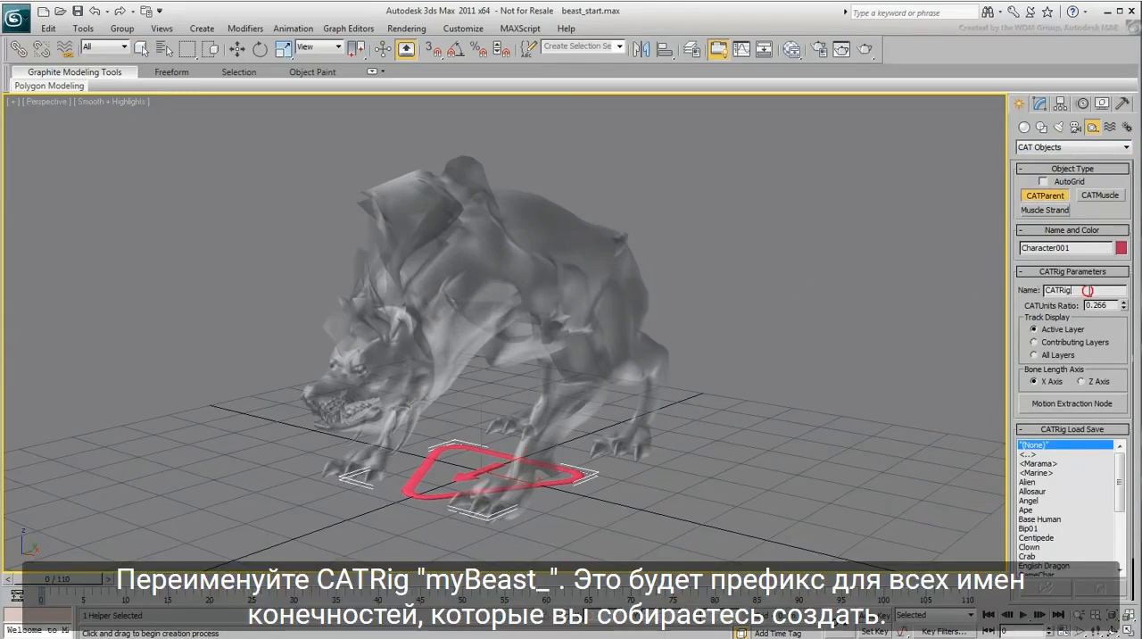
double_click(1087, 290)
text(myBeast_)
key(Return)
Step: Centre the CAT rig node at the world origin by zeroing its X, Y and Z position
middle_drag(752, 331, 754, 339)
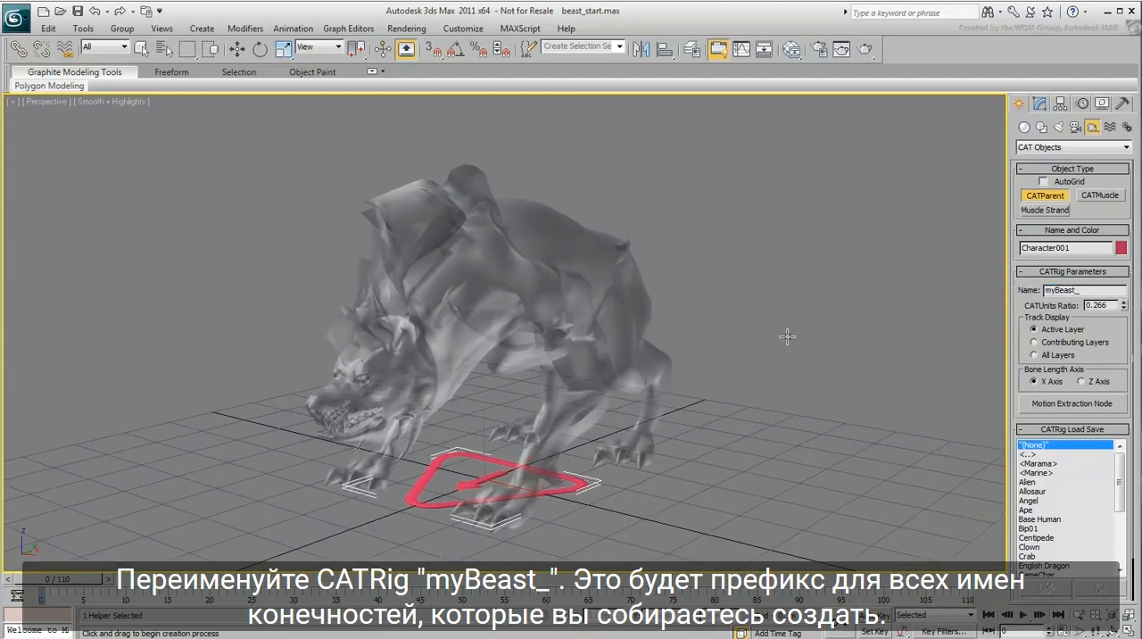
click(1040, 103)
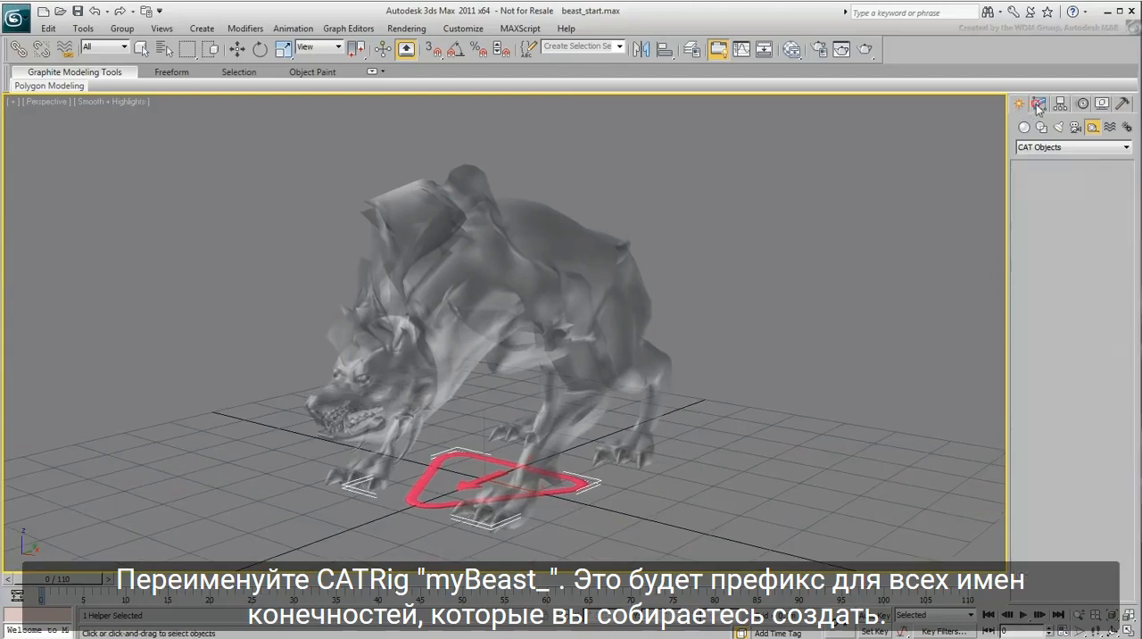
right_click(824, 284)
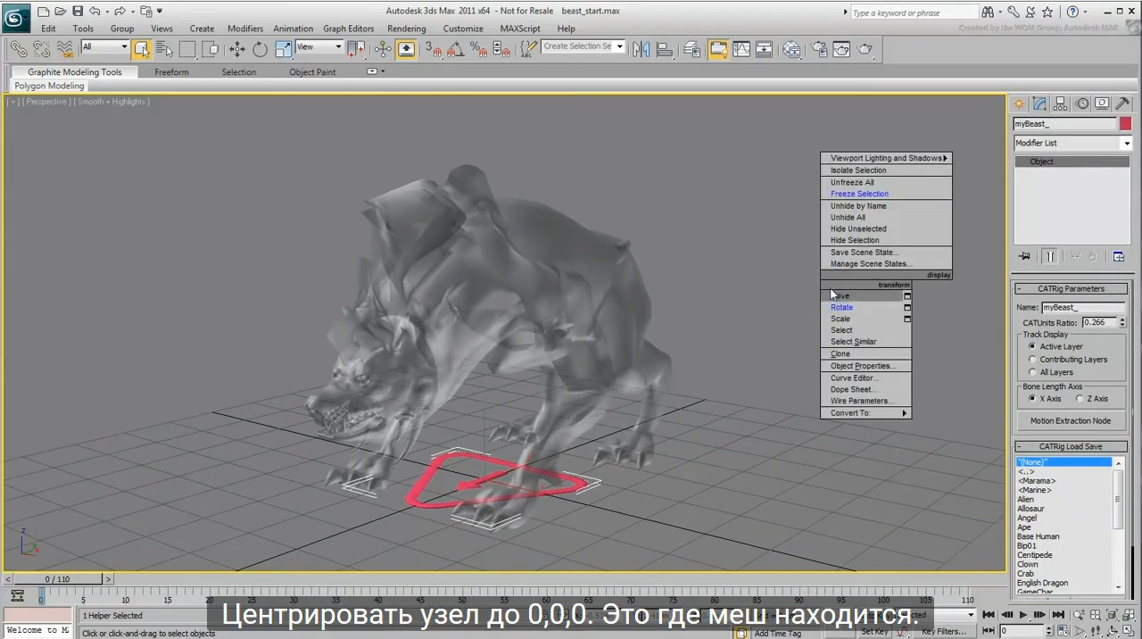
click(840, 294)
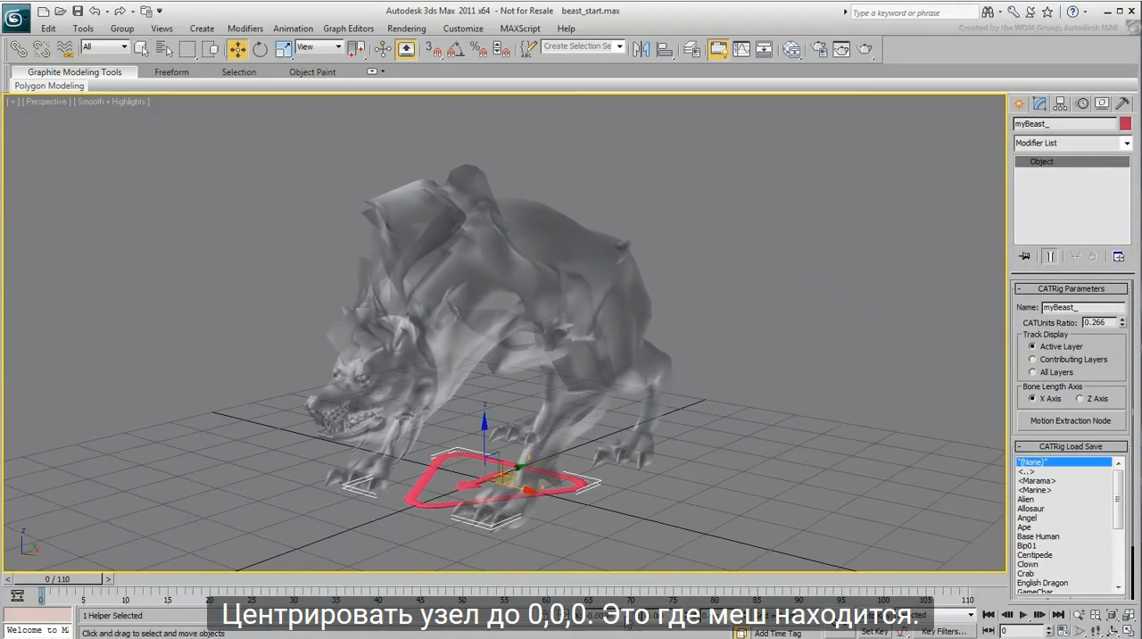
right_click(628, 615)
right_click(694, 615)
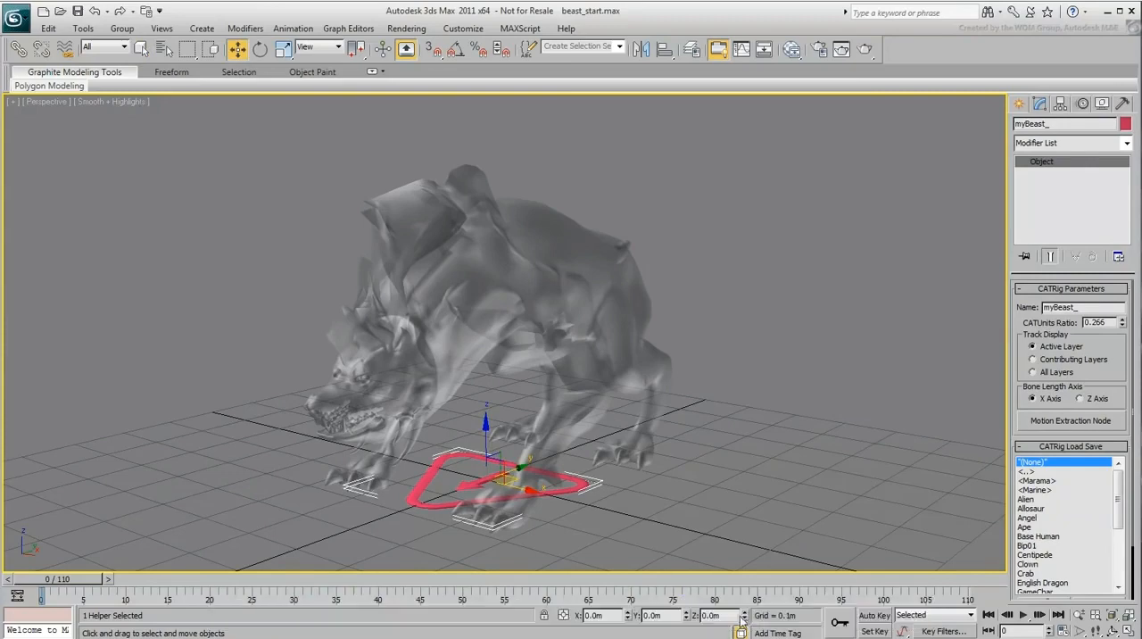
right_click(748, 614)
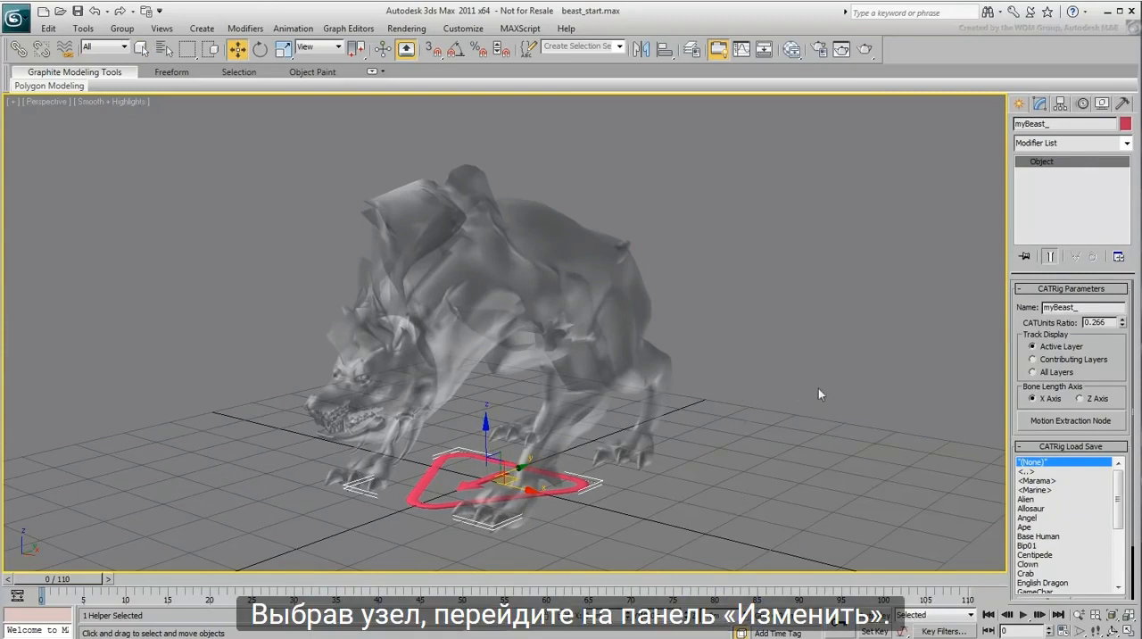
Step: Widen the parameter area, create a pelvis for the CAT rig and refresh the viewport
drag(1008, 389, 956, 390)
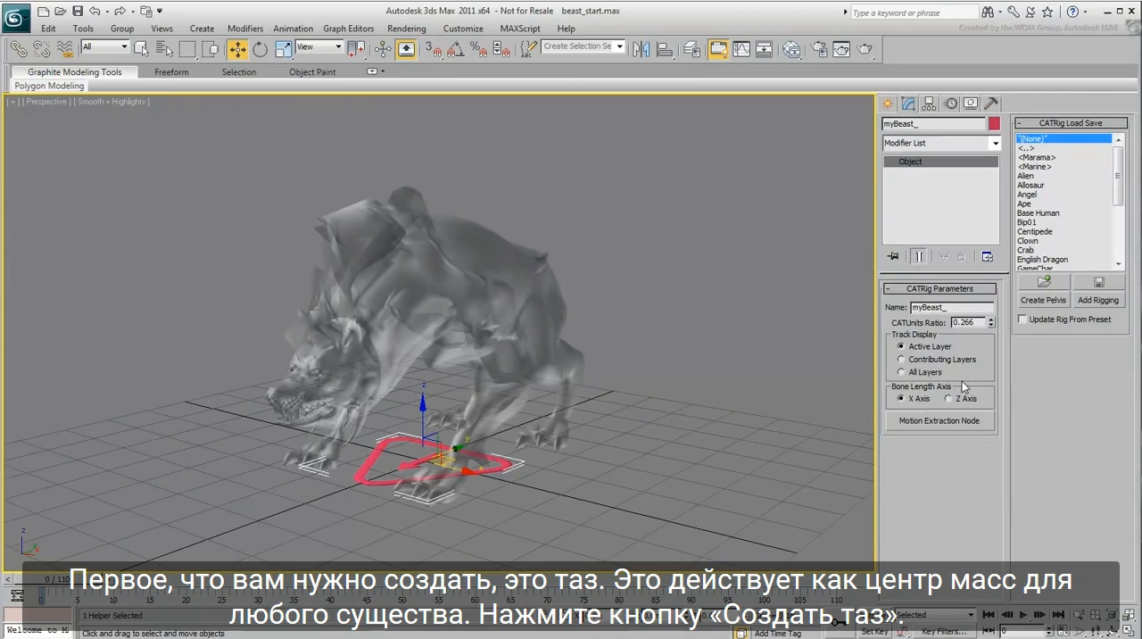
click(1042, 301)
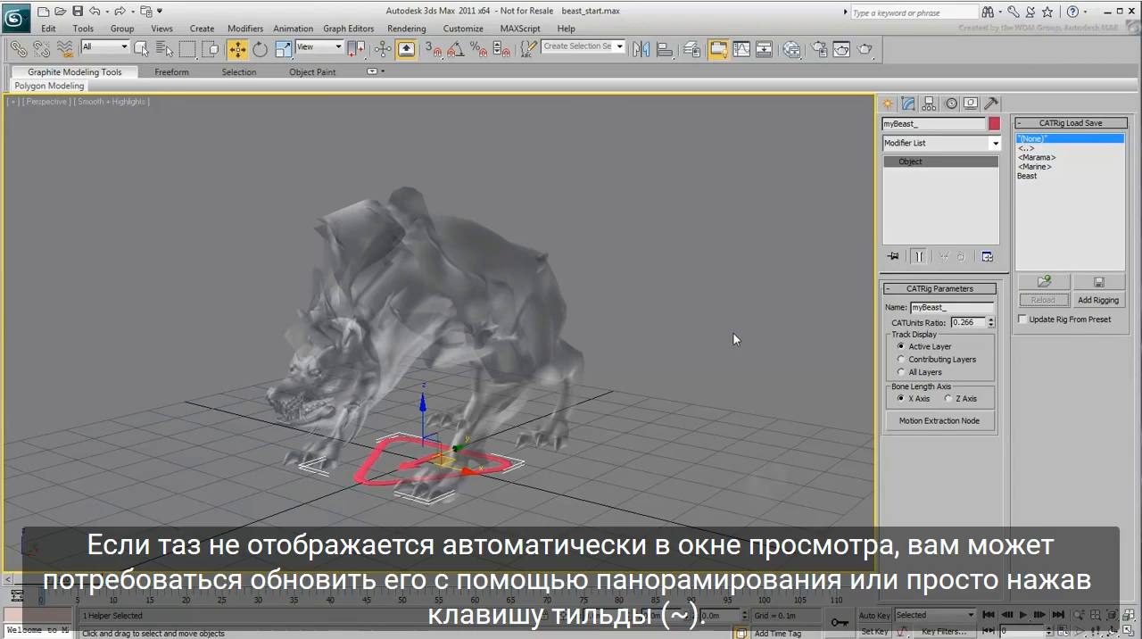
key(grave)
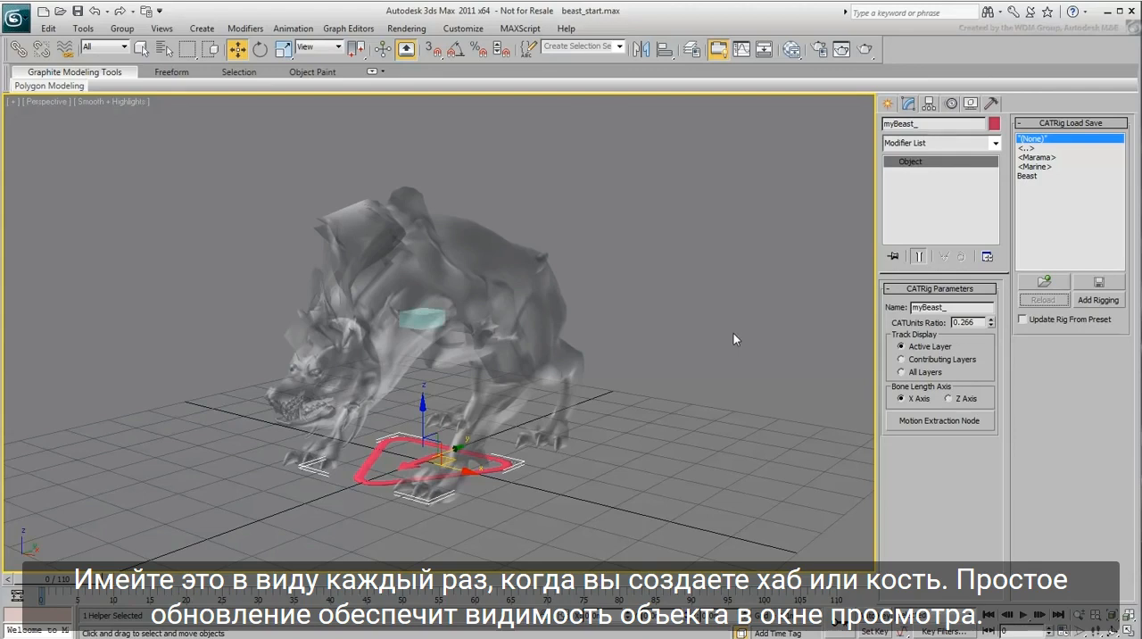
Step: Rename the pelvis hub to Pelvis, and reselect it to refresh its full object name
click(418, 318)
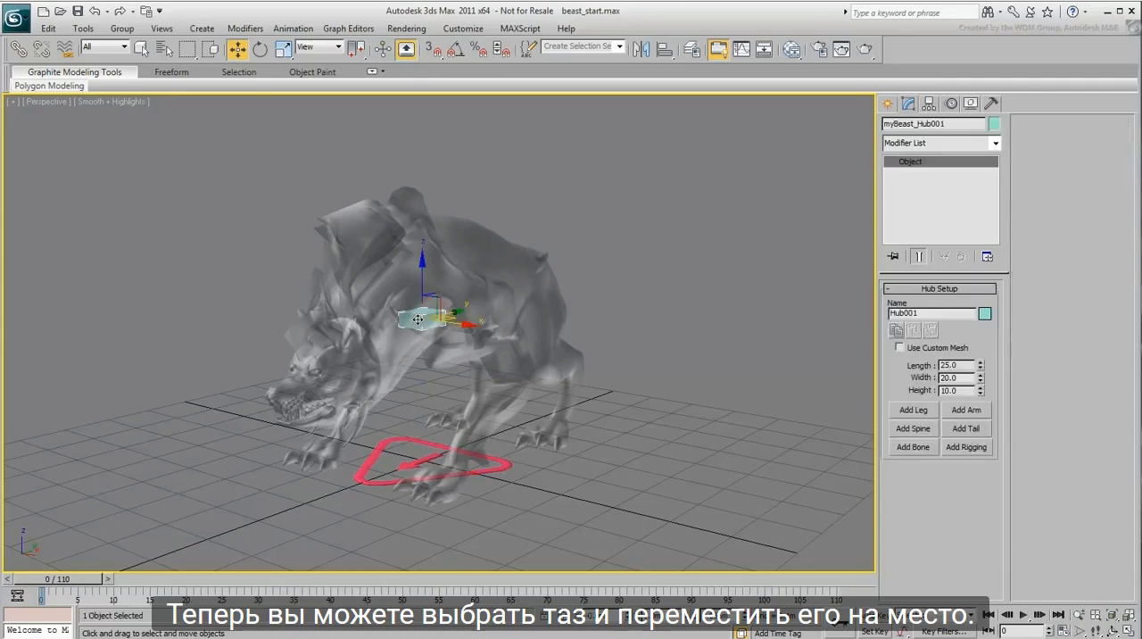
double_click(935, 313)
text(Pelvis)
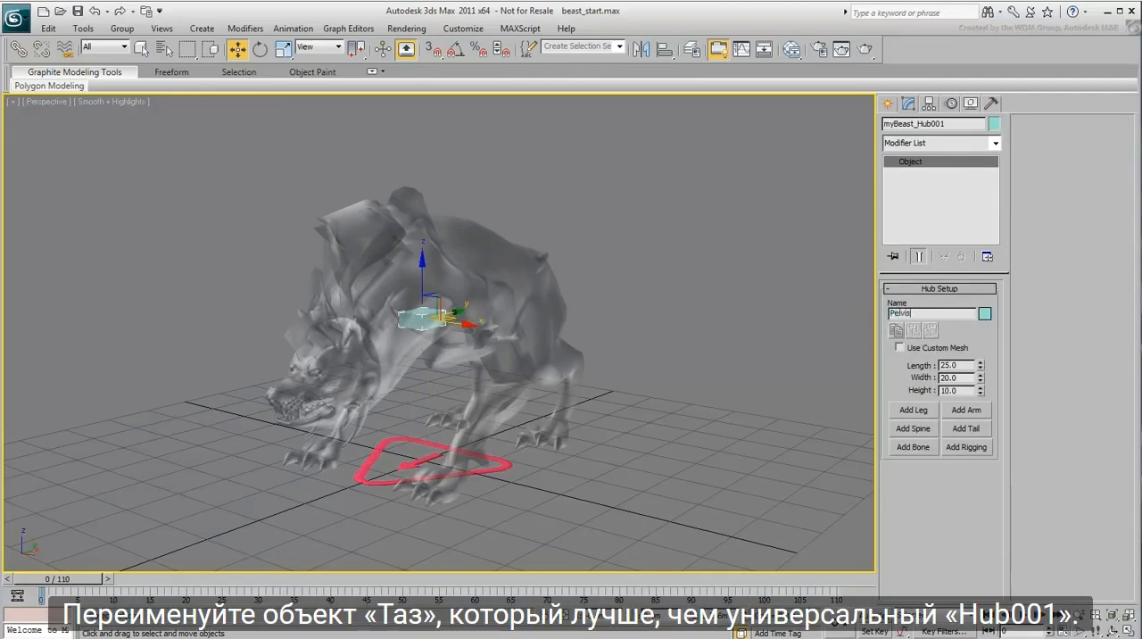
key(Return)
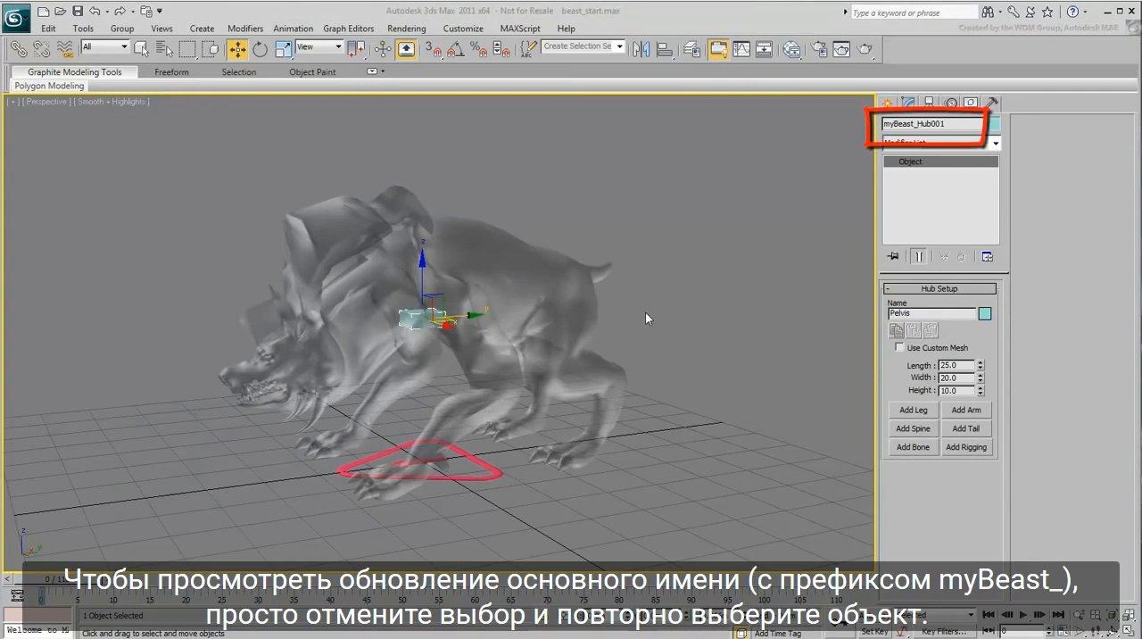
click(658, 314)
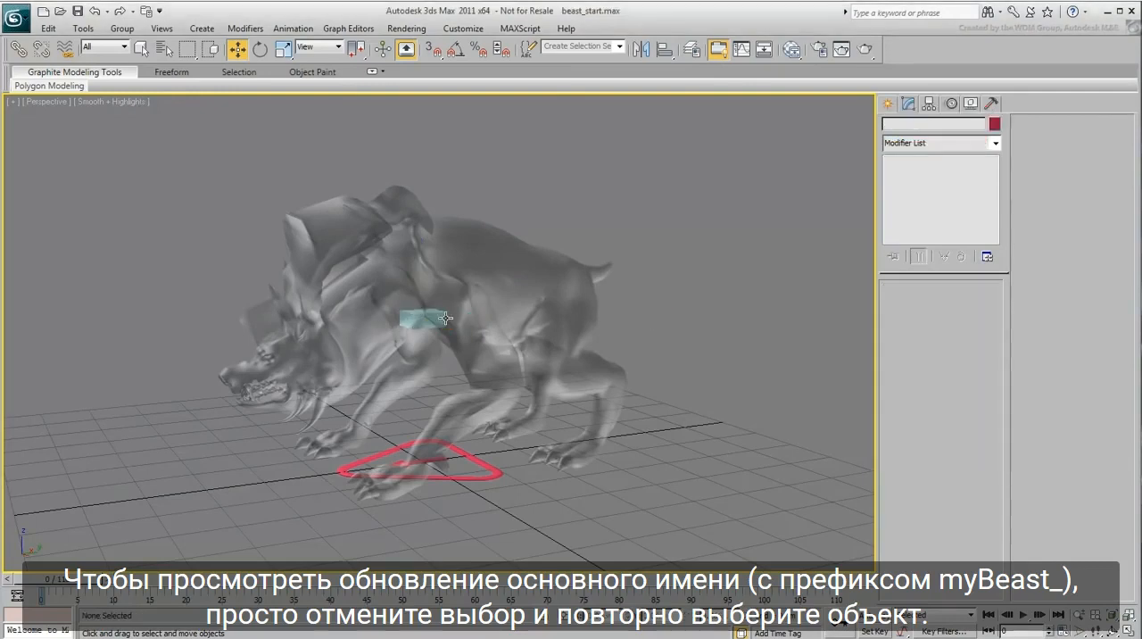
click(432, 318)
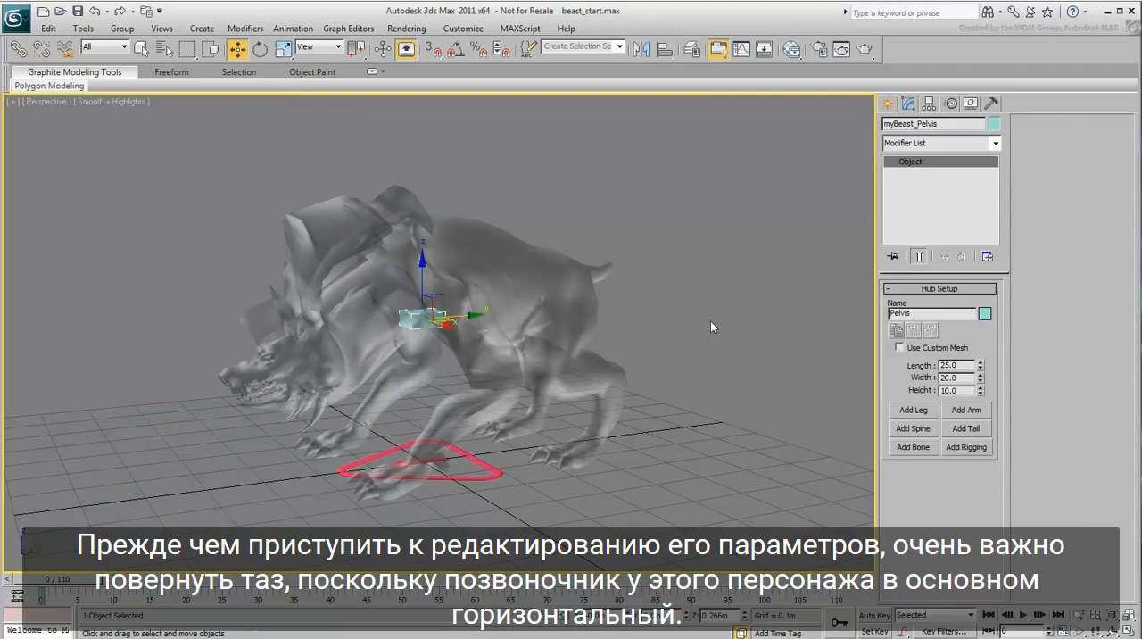
Step: Move the pelvis back into the beast's hip area, at a height of about 0.29 m
drag(440, 300, 566, 291)
alt+middle_drag(626, 368, 588, 362)
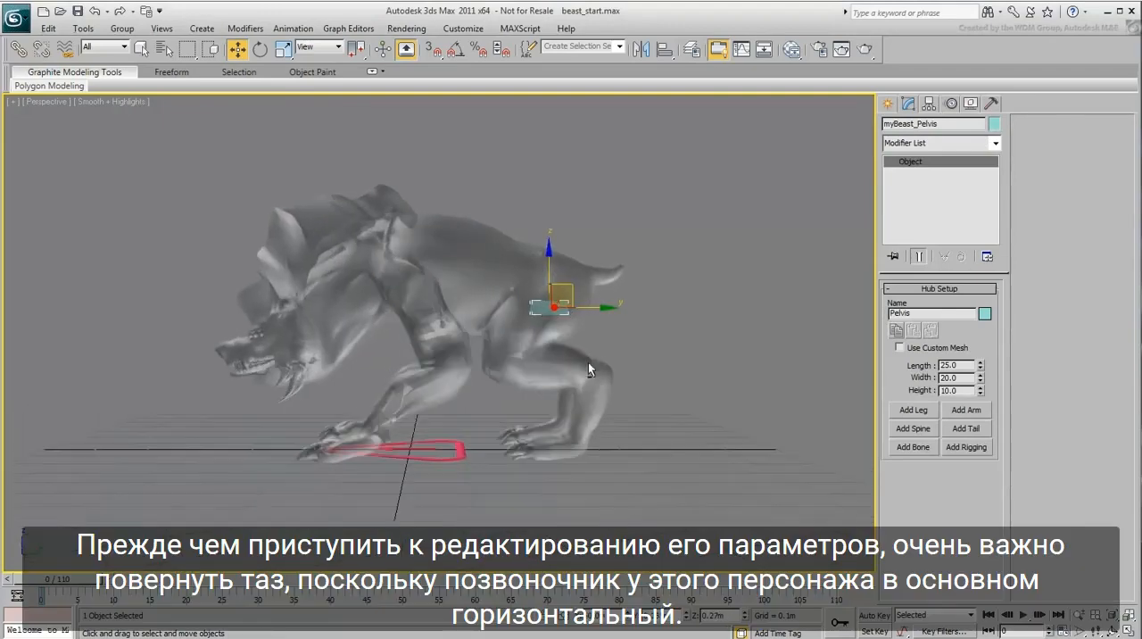
drag(570, 286, 564, 275)
Step: Rotate the pelvis in side view into a steep tilt that suits the beast's mostly horizontal spine
right_click(637, 277)
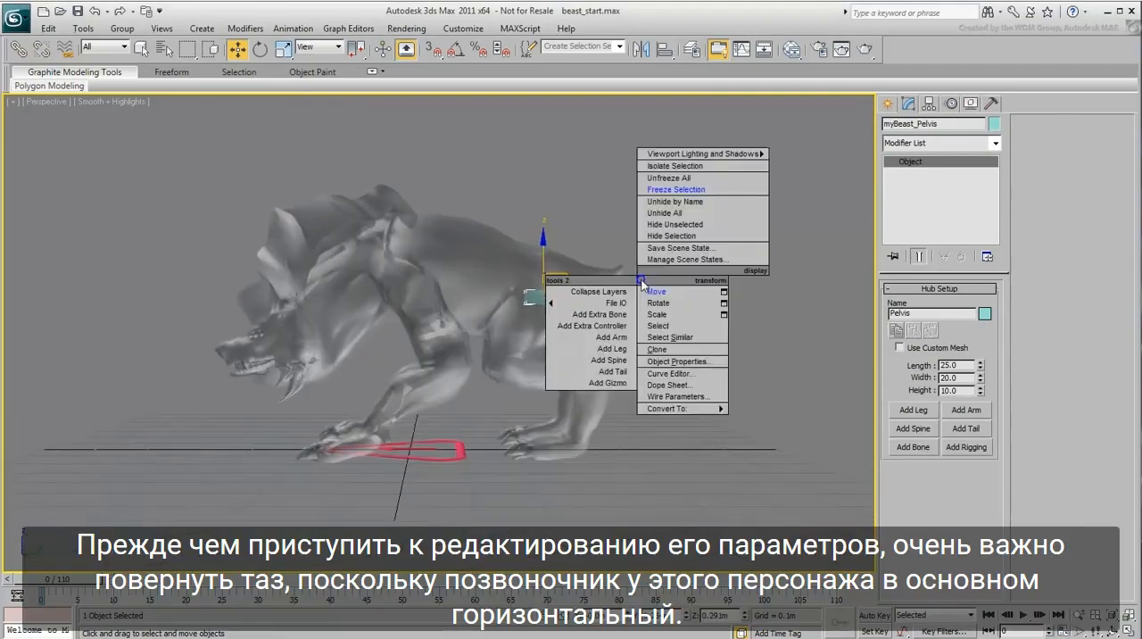
click(657, 302)
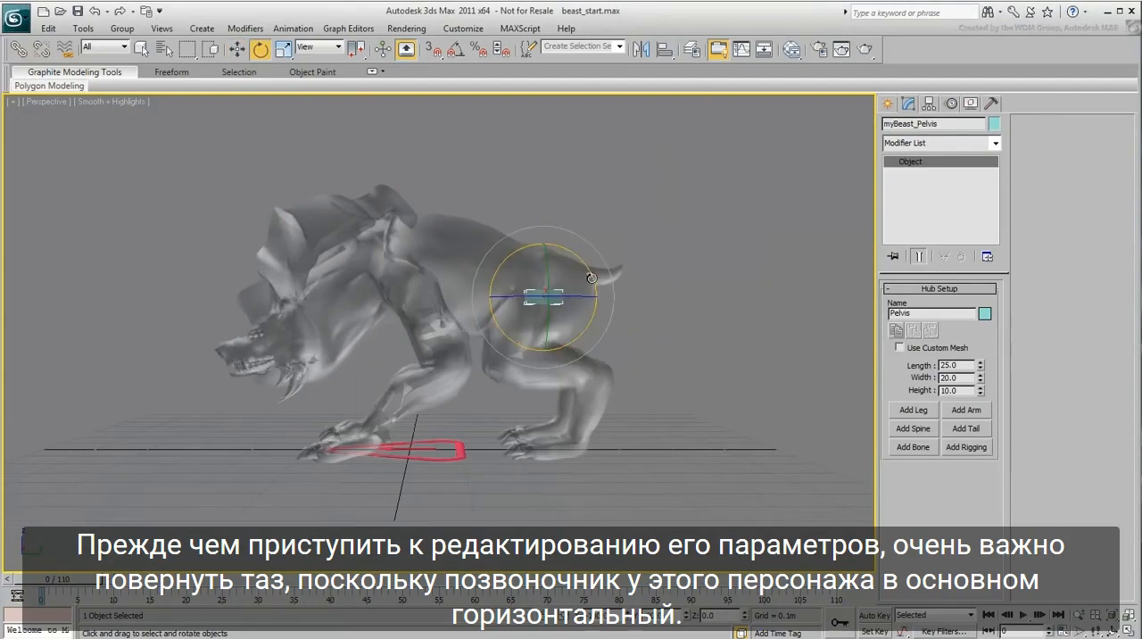
drag(591, 272, 562, 194)
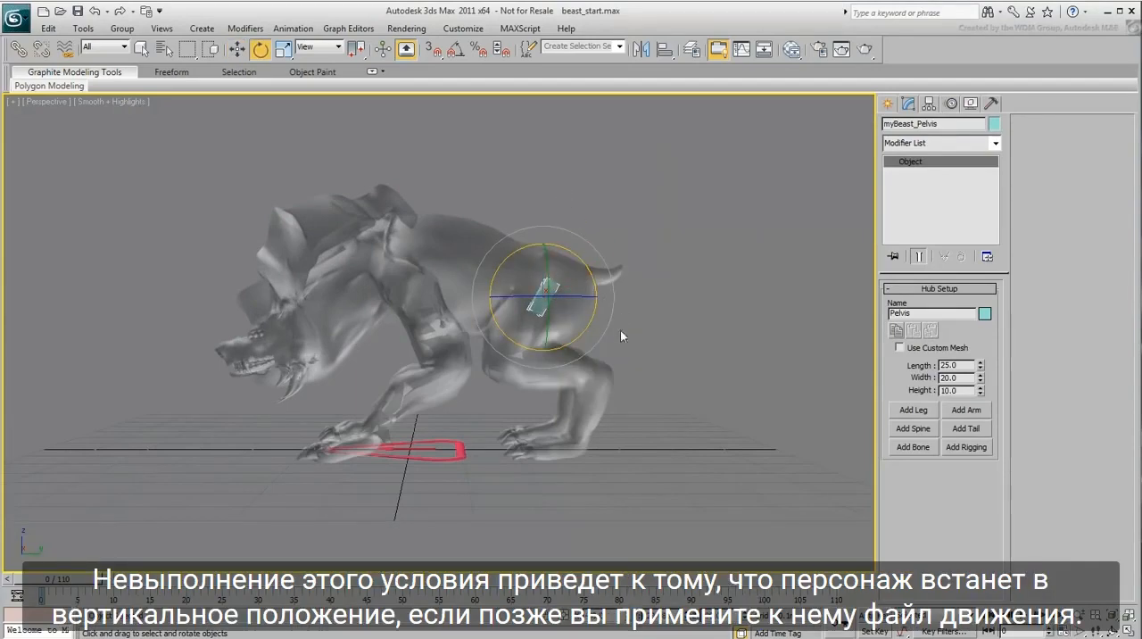
alt+middle_drag(620, 331, 614, 350)
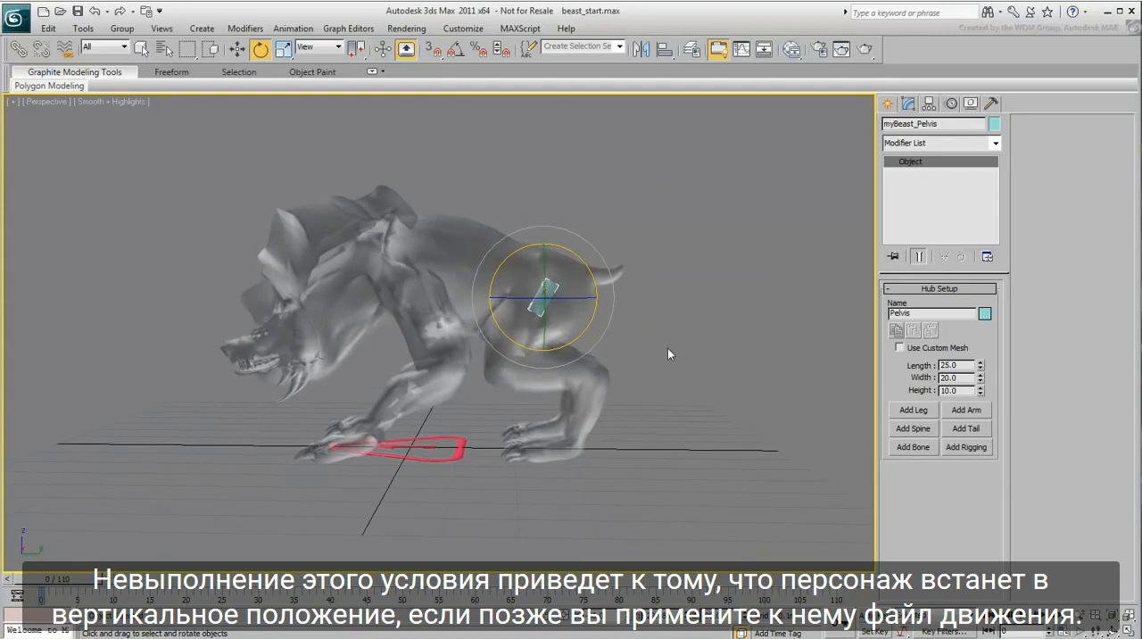
Step: Enlarge the pelvis to fill the hips, with length 44.25, width 56.848 and height 43.8
drag(980, 365, 979, 244)
alt+middle_drag(535, 374, 691, 409)
drag(980, 379, 981, 390)
alt+middle_drag(678, 393, 517, 388)
drag(979, 390, 970, 171)
alt+middle_drag(555, 383, 555, 339)
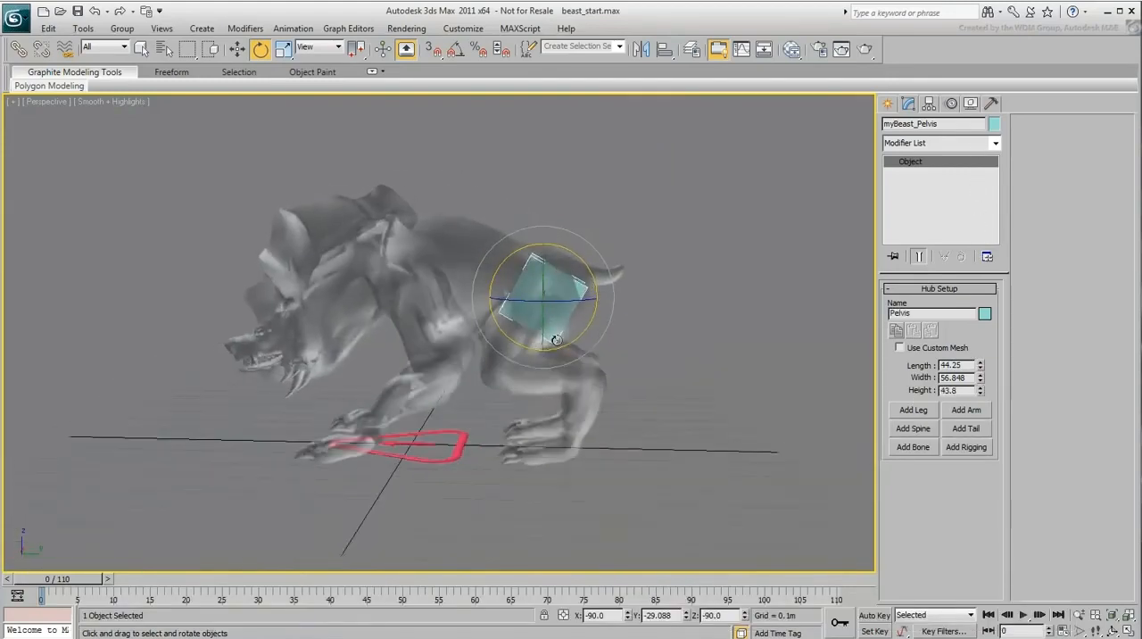
drag(589, 324, 592, 314)
alt+middle_drag(640, 449, 700, 461)
Step: Add a leg to the pelvis and set its number of bones to 3
click(904, 410)
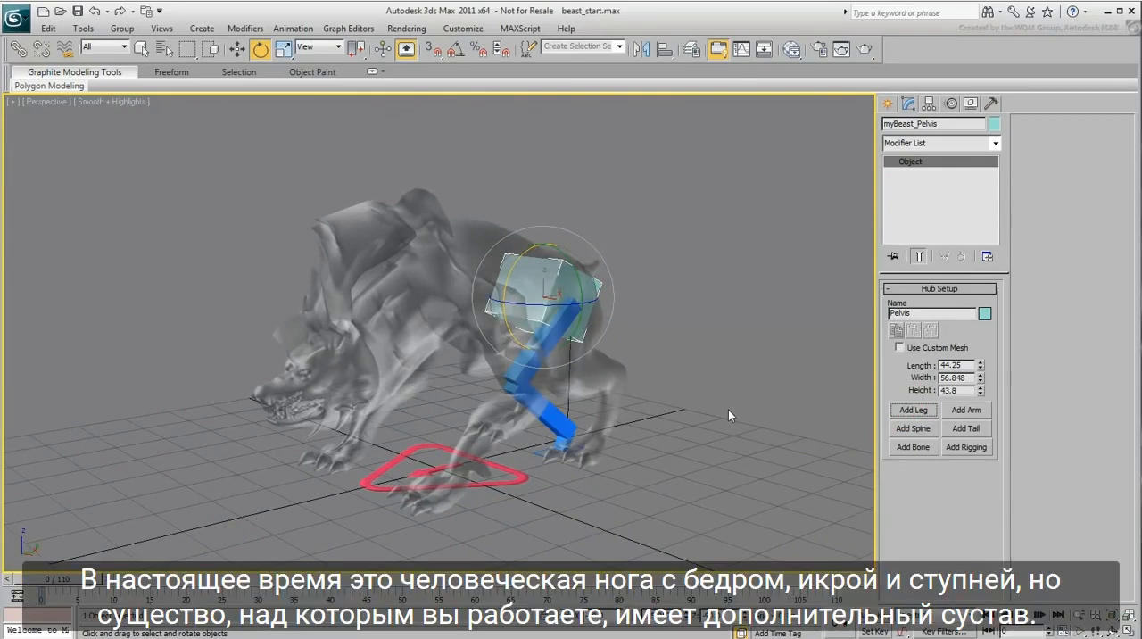
click(539, 358)
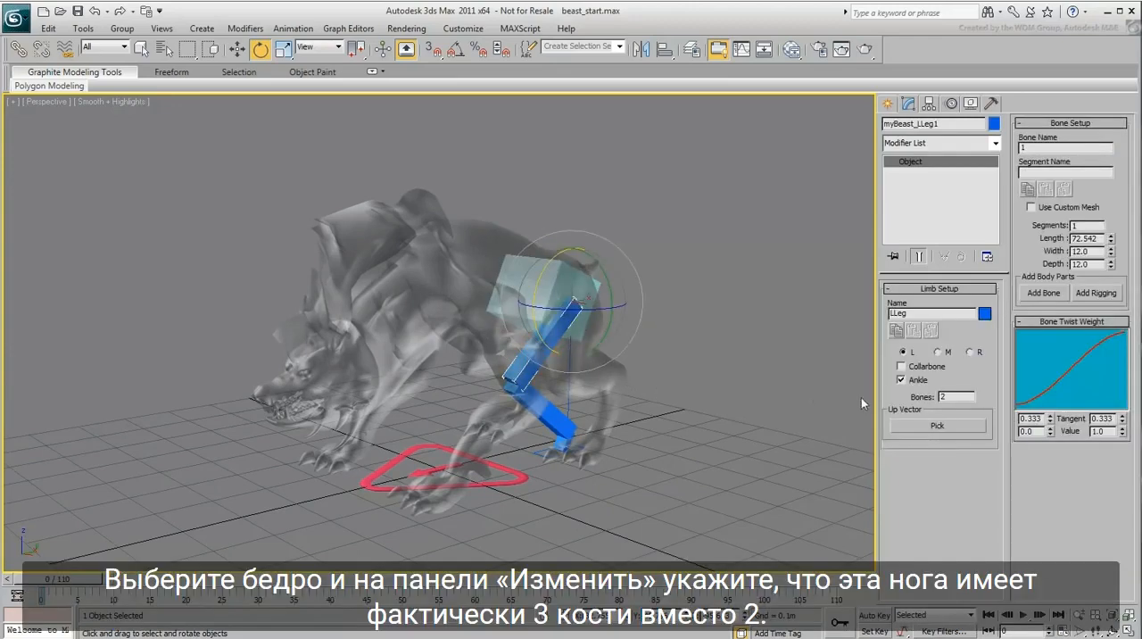
double_click(955, 396)
text(3)
key(Return)
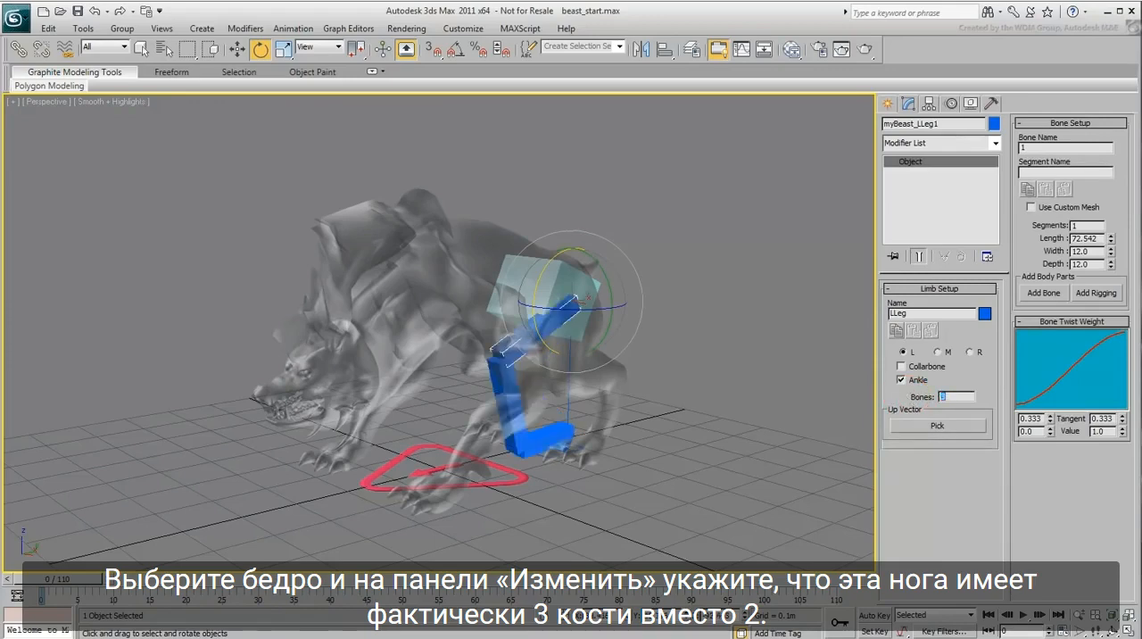
Step: Move the left leg's foot platform along the ground to sit beneath the beast's left hind foot
mouse_move(585, 470)
alt+middle_down()
mouse_move(602, 479)
mouse_move(583, 513)
mouse_move(592, 475)
alt+middle_up()
click(543, 451)
key(w)
scroll(571, 450, up, 4)
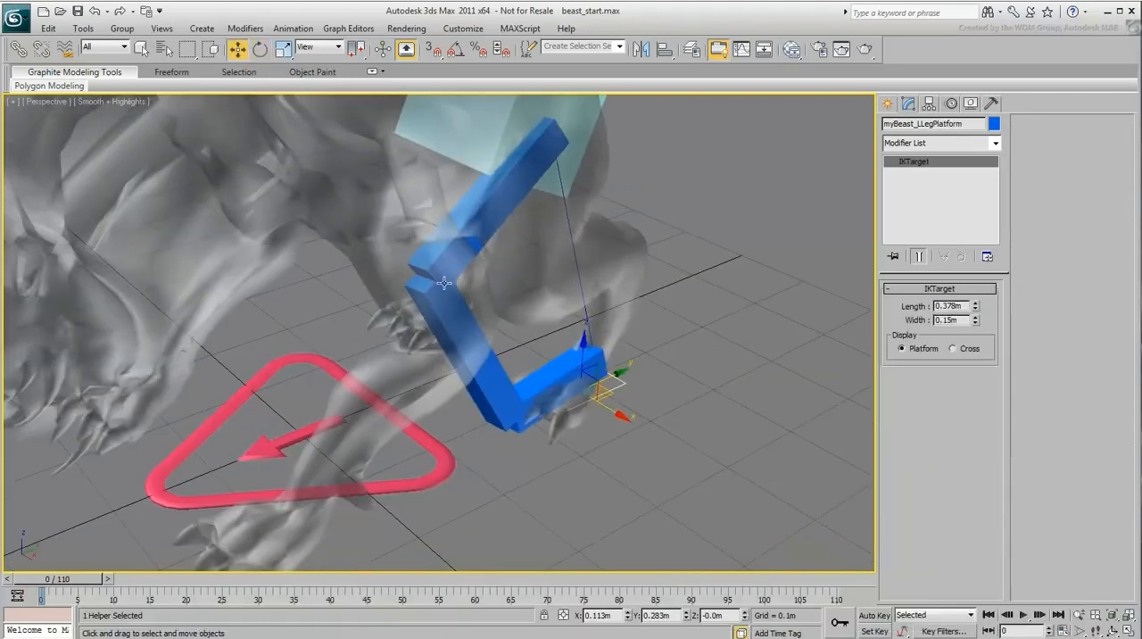
drag(613, 394, 621, 425)
key(e)
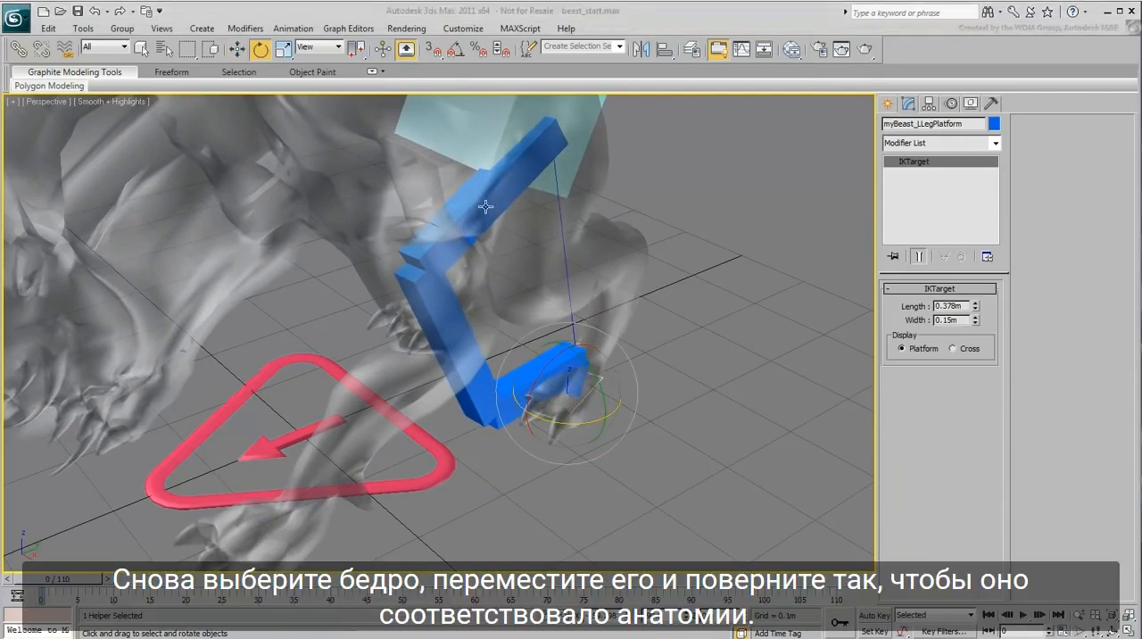
Step: Rotate the left thigh bone in the Local coordinate system to follow the anatomy of the beast's upper leg
click(485, 206)
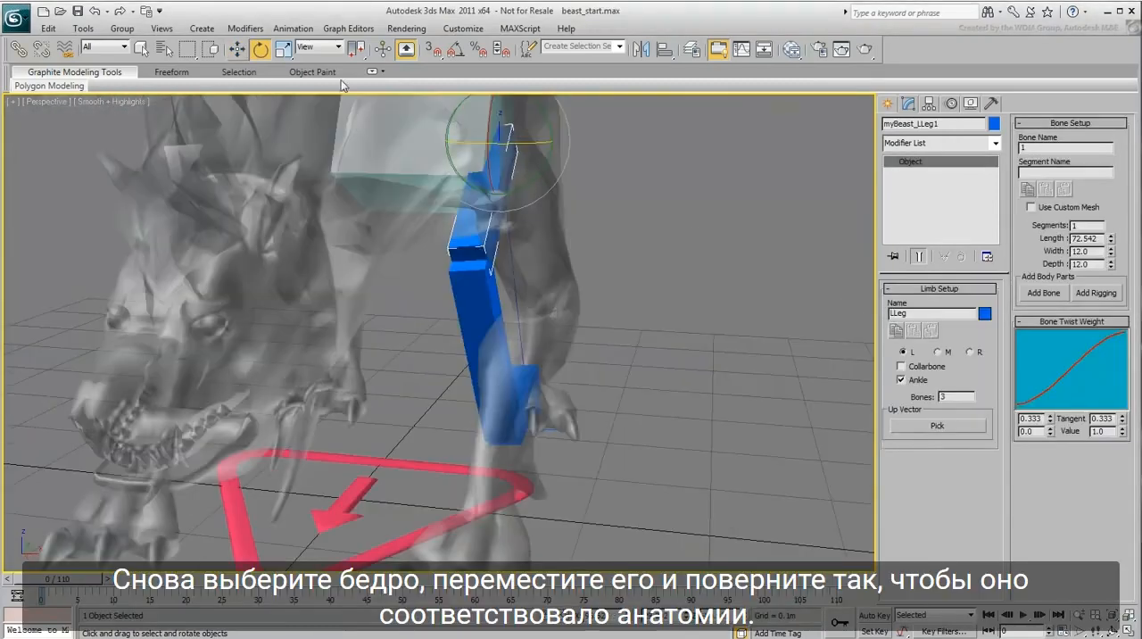
click(314, 47)
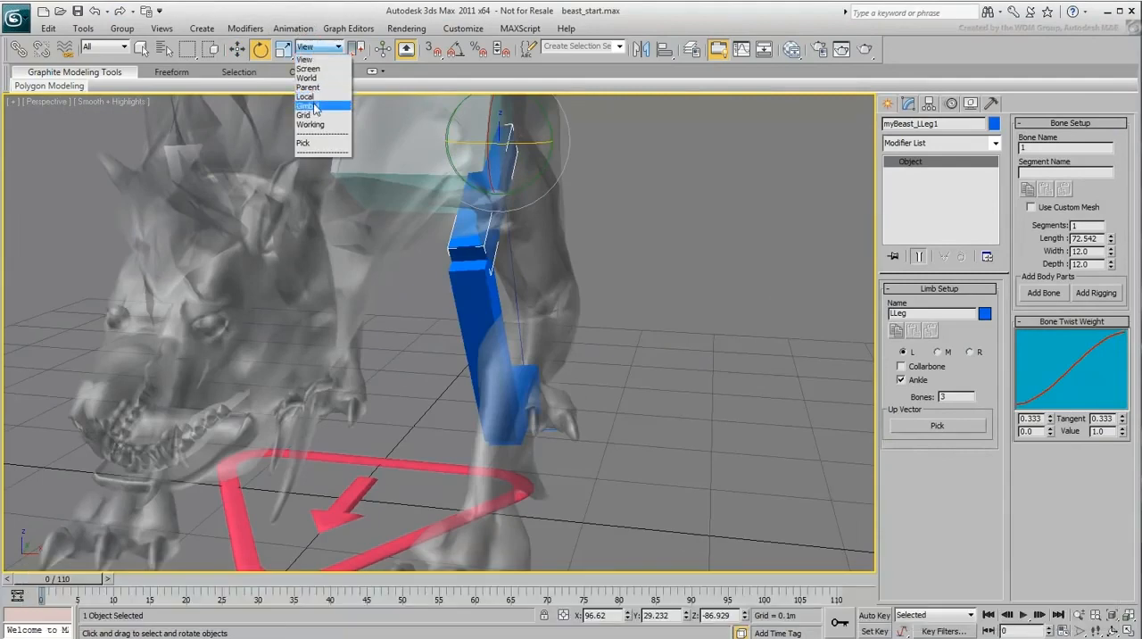
click(305, 96)
drag(519, 171, 535, 158)
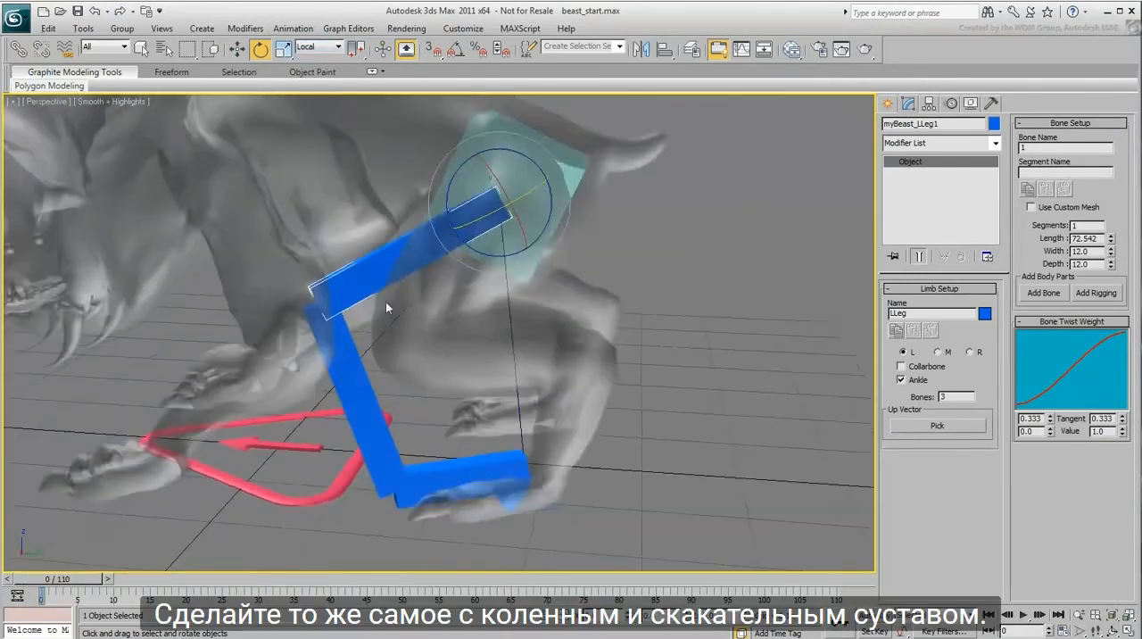
Step: Move the knee and hock joints of the left leg so the second and third bones follow the mesh
click(348, 364)
key(w)
drag(341, 284, 423, 334)
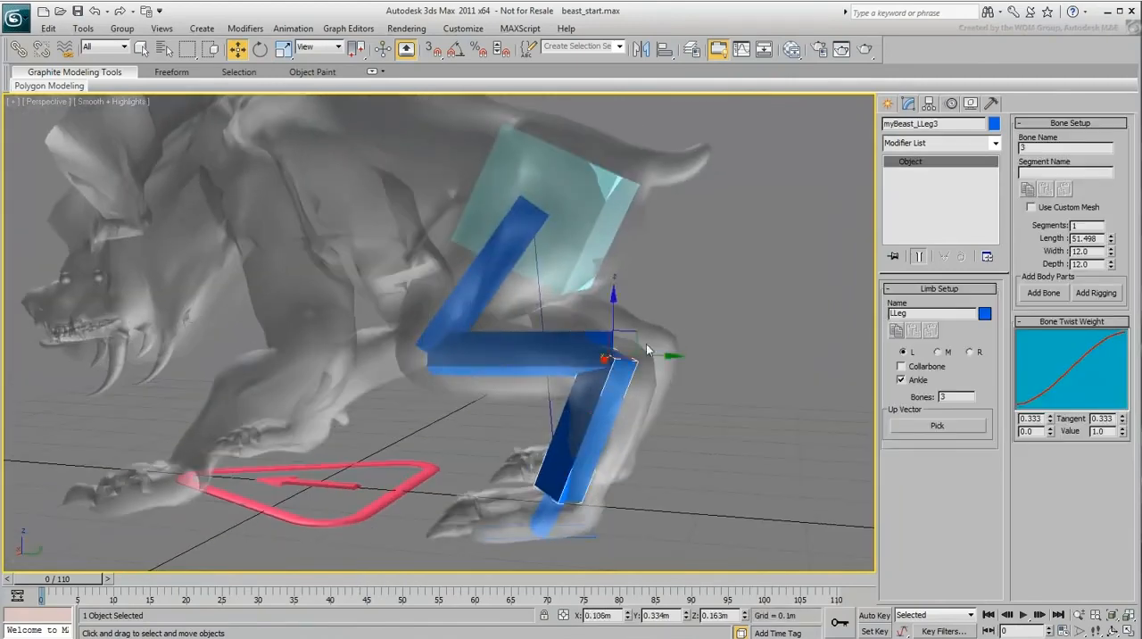
drag(646, 343, 652, 380)
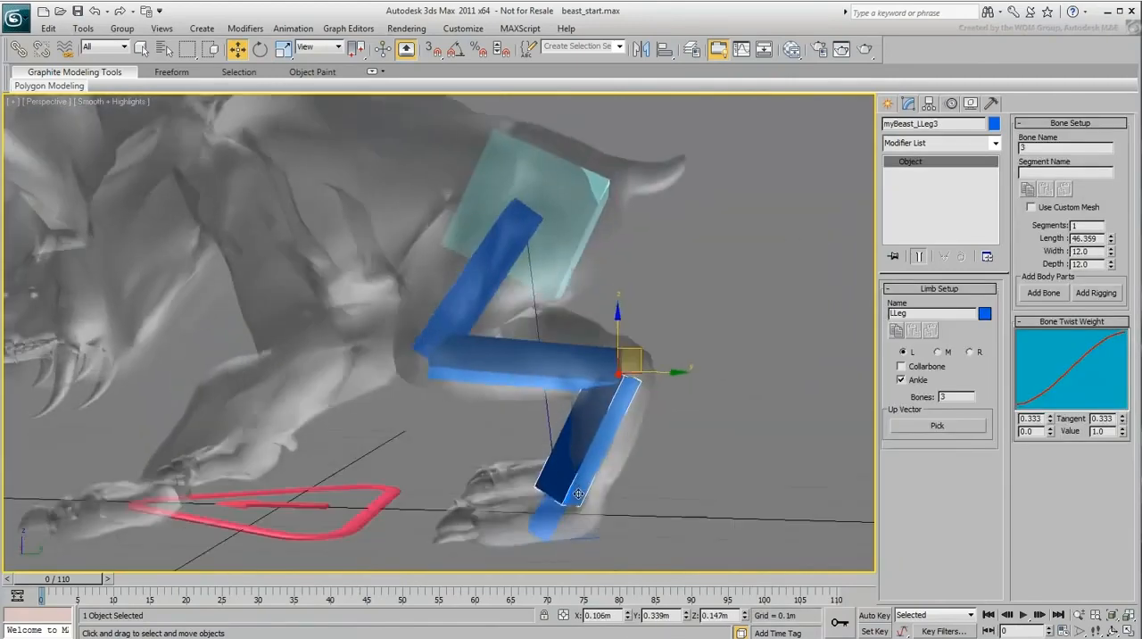
Step: Rotate the left ankle bone about its local axis so it points forward along the foot
click(580, 435)
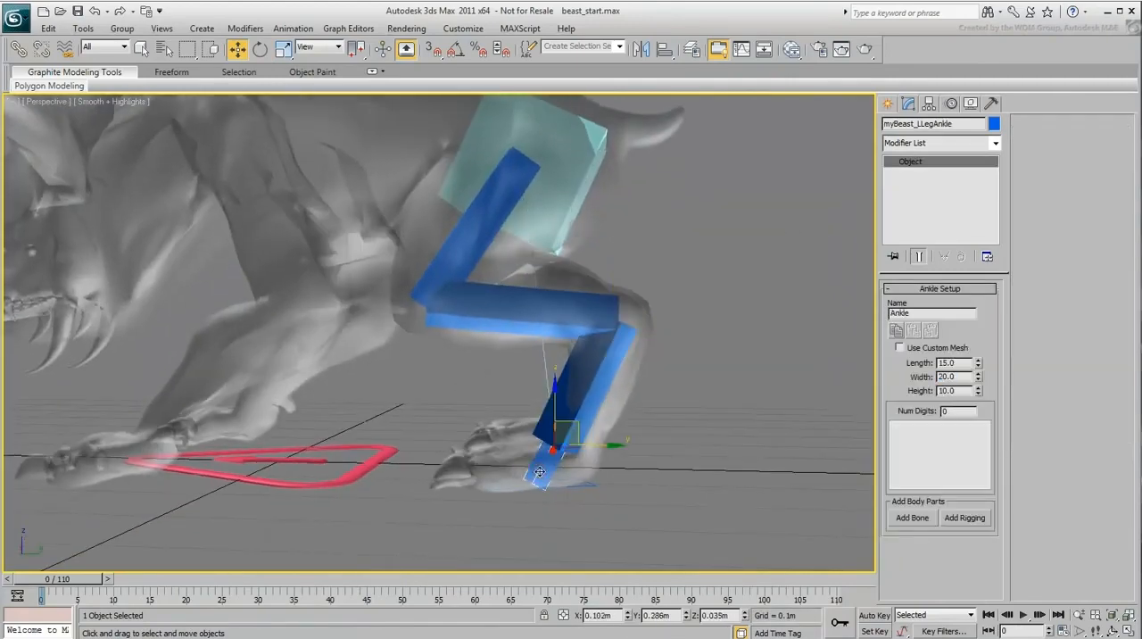
right_click(578, 432)
click(597, 459)
drag(600, 488, 543, 513)
scroll(544, 510, up, 3)
middle_drag(576, 517, 560, 482)
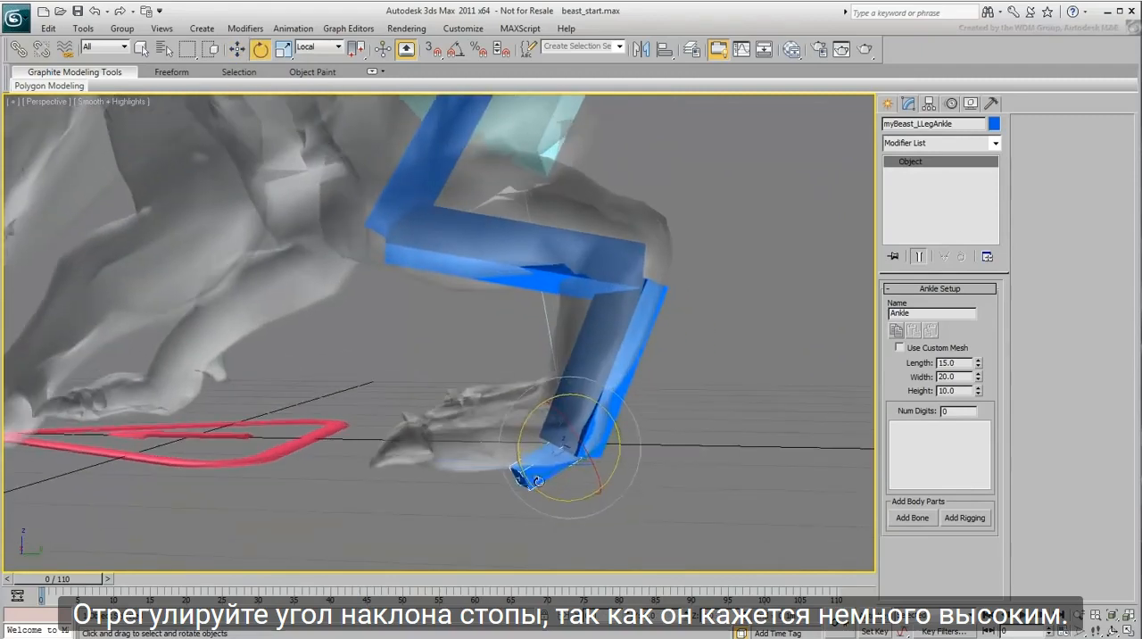
Step: Move the ankle bone to fit inside the heel of the beast's left hind foot
right_click(560, 479)
click(580, 495)
drag(568, 417, 566, 385)
alt+middle_drag(555, 471, 536, 473)
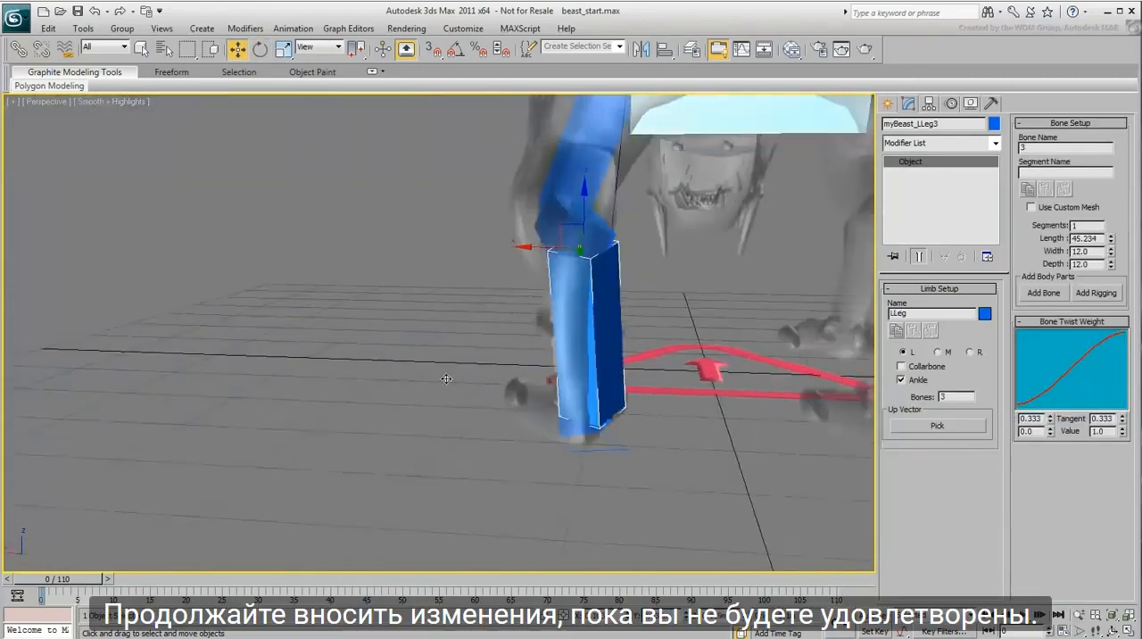
alt+middle_drag(446, 379, 571, 360)
click(542, 434)
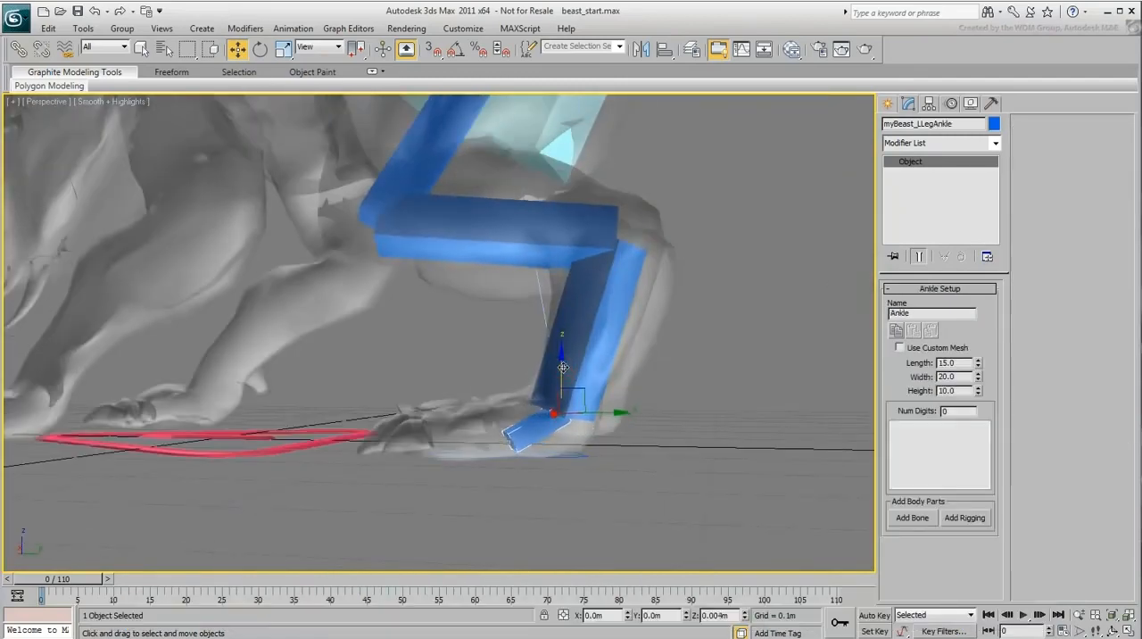
Step: Reposition the second leg bone so the knee joint fits the beast's knee in side view
key(e)
click(454, 254)
right_click(455, 258)
click(474, 268)
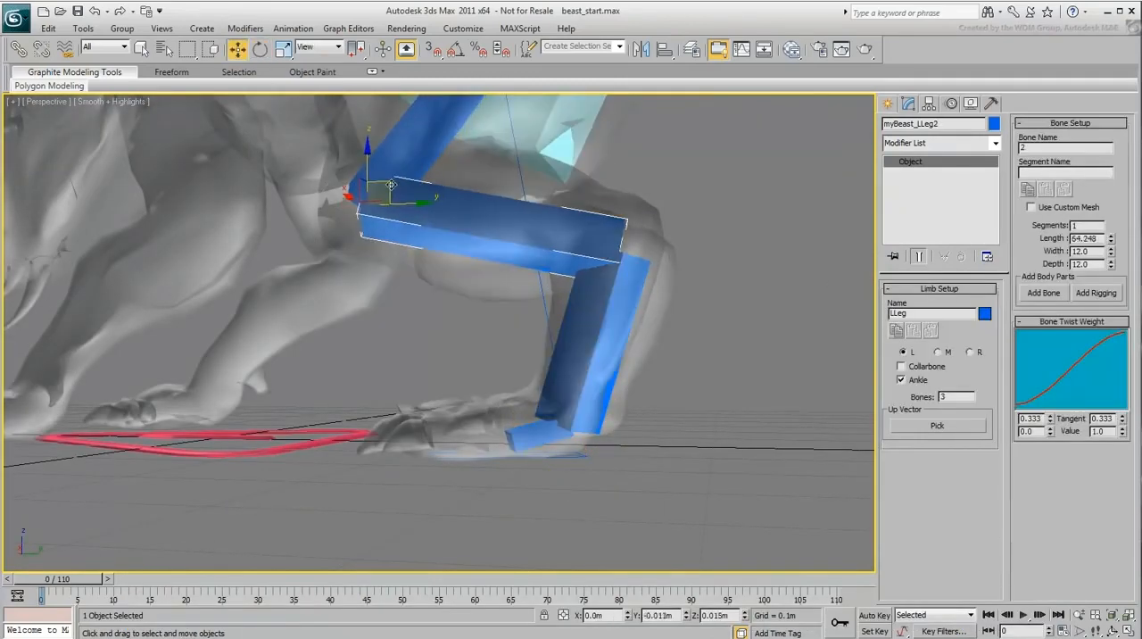
Step: Shift the left foot platform sideways to align the lower leg with the mesh when seen from behind
alt+middle_drag(612, 280, 525, 442)
click(611, 441)
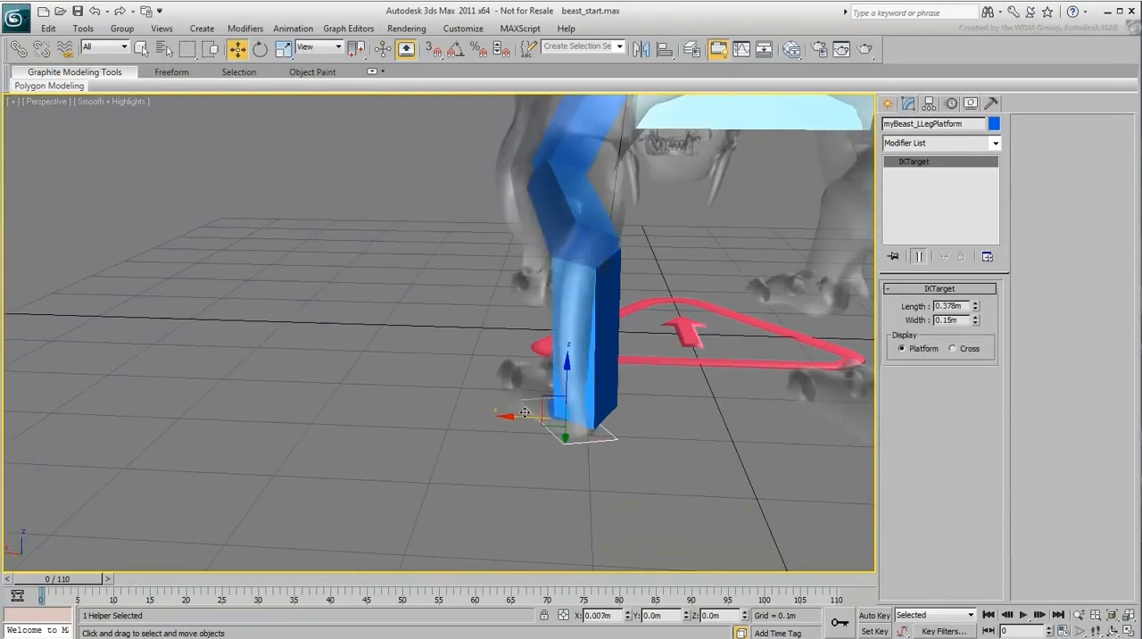
alt+middle_drag(611, 441, 683, 429)
Step: Nudge the third and second leg bones to refine the hock and knee positions inside the mesh
click(667, 255)
drag(689, 218, 682, 204)
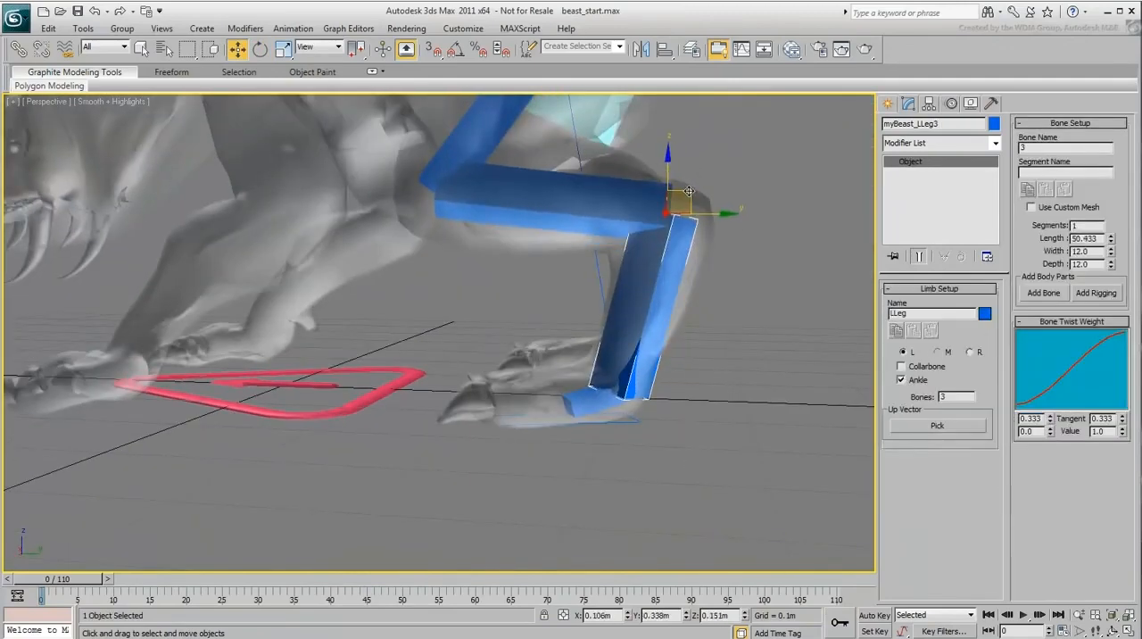
click(616, 202)
alt+middle_drag(571, 295, 559, 400)
Step: Widen the left thigh bone to 21.341, checking the fit from the side and from behind
click(472, 223)
alt+middle_drag(631, 347, 563, 376)
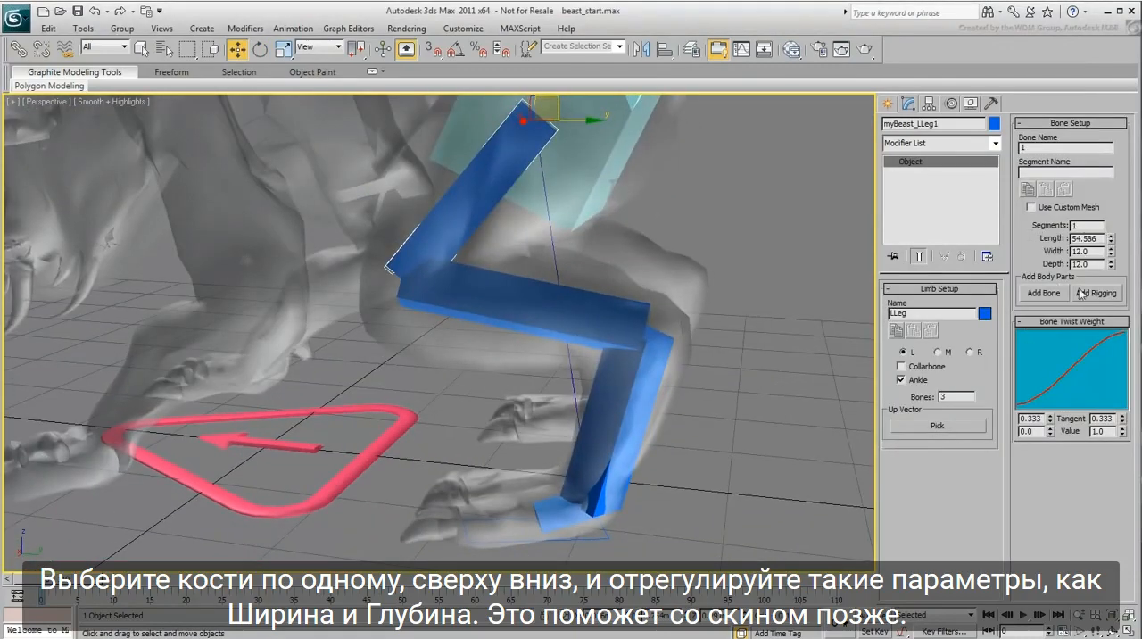
drag(1106, 199, 1088, 123)
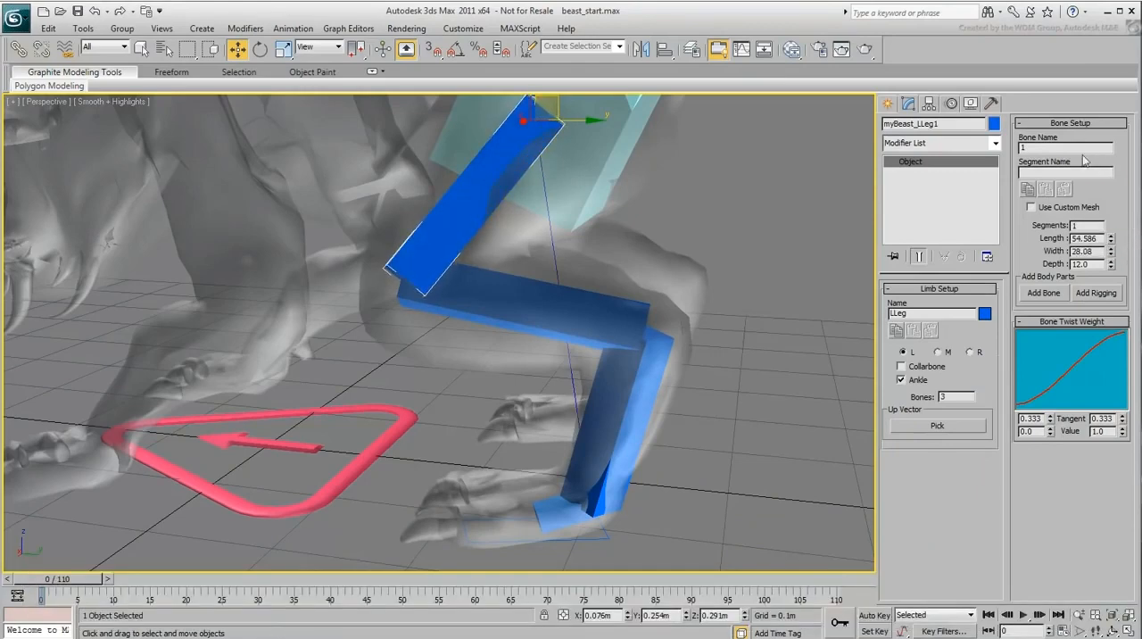
alt+middle_drag(484, 220, 362, 227)
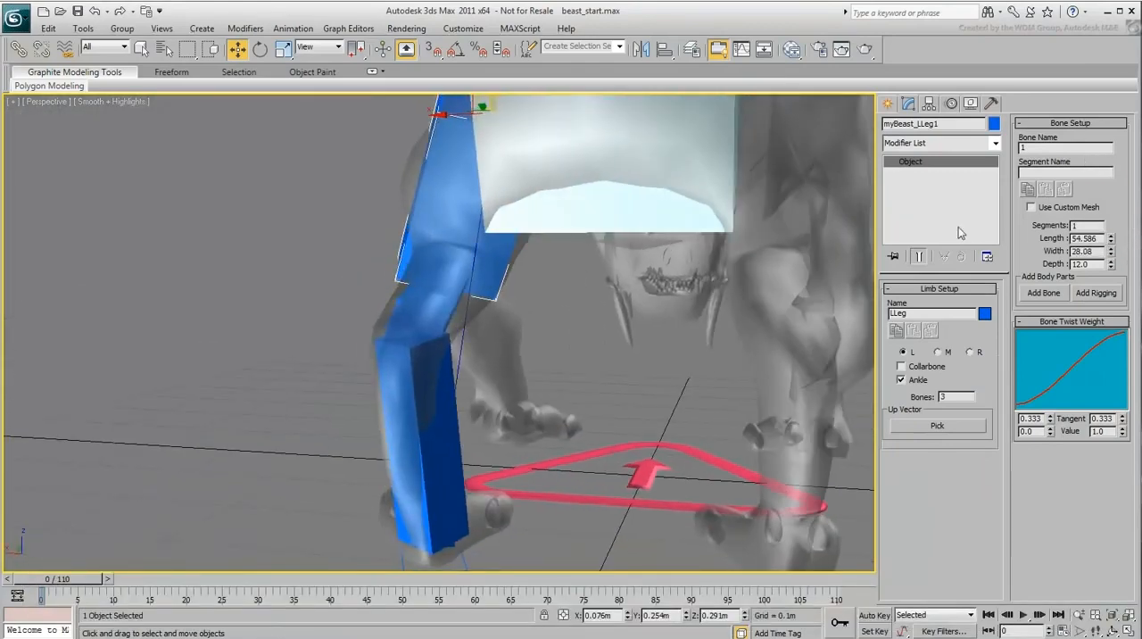
drag(1103, 250, 1112, 266)
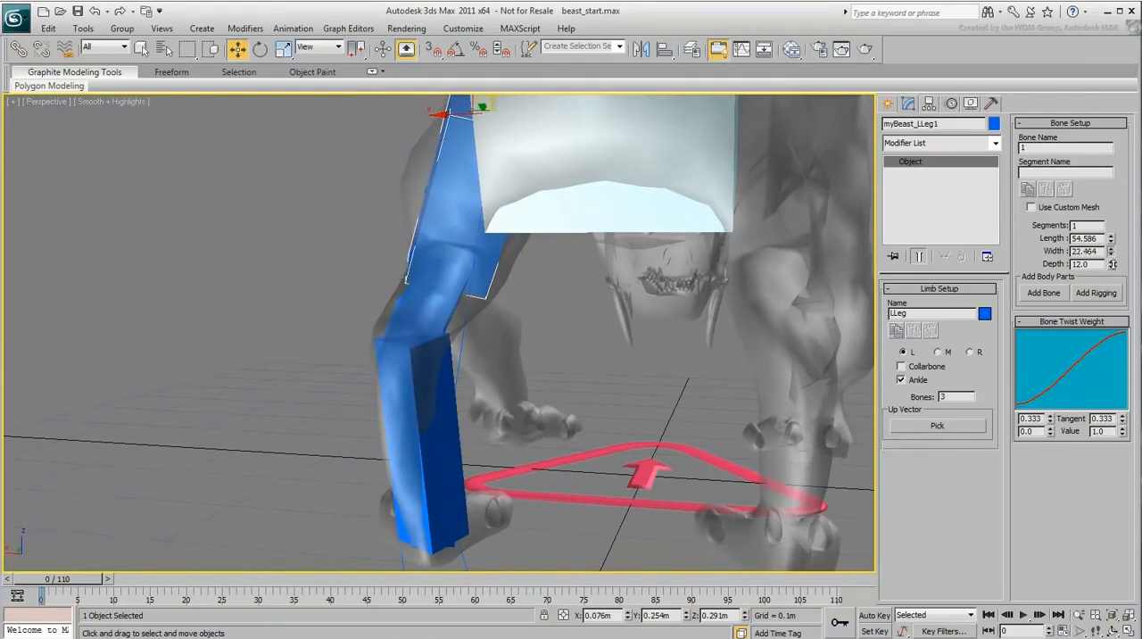
alt+middle_drag(803, 303, 755, 339)
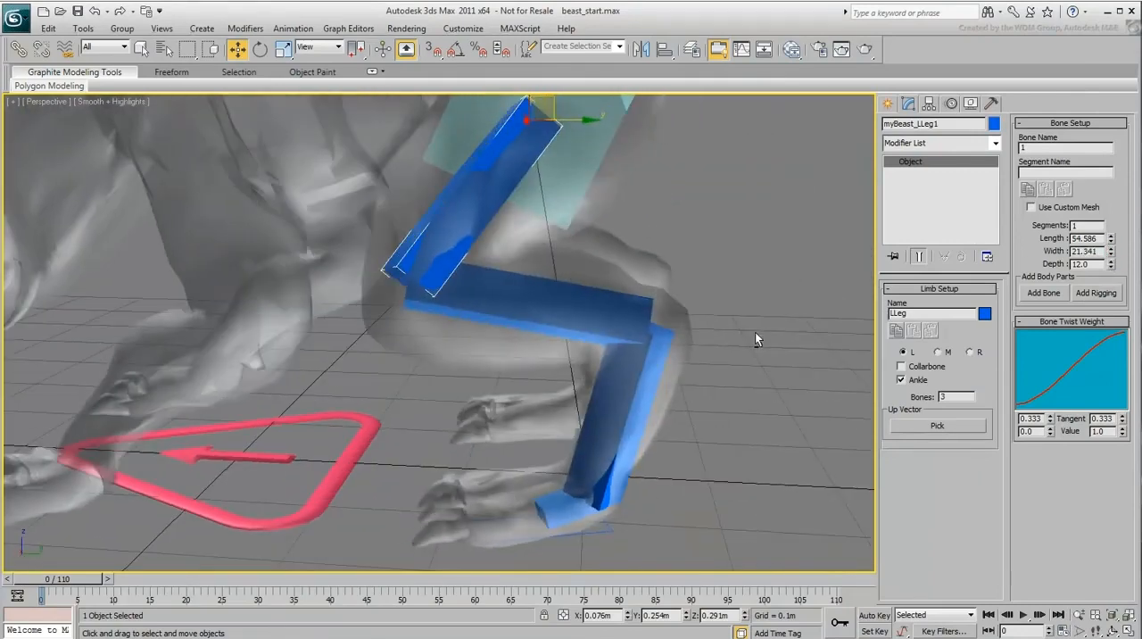
Step: Set the thigh bone's depth to 20.64 and nudge its upper end within the hip
drag(1111, 267, 1103, 210)
alt+middle_drag(849, 135, 568, 234)
drag(507, 151, 517, 155)
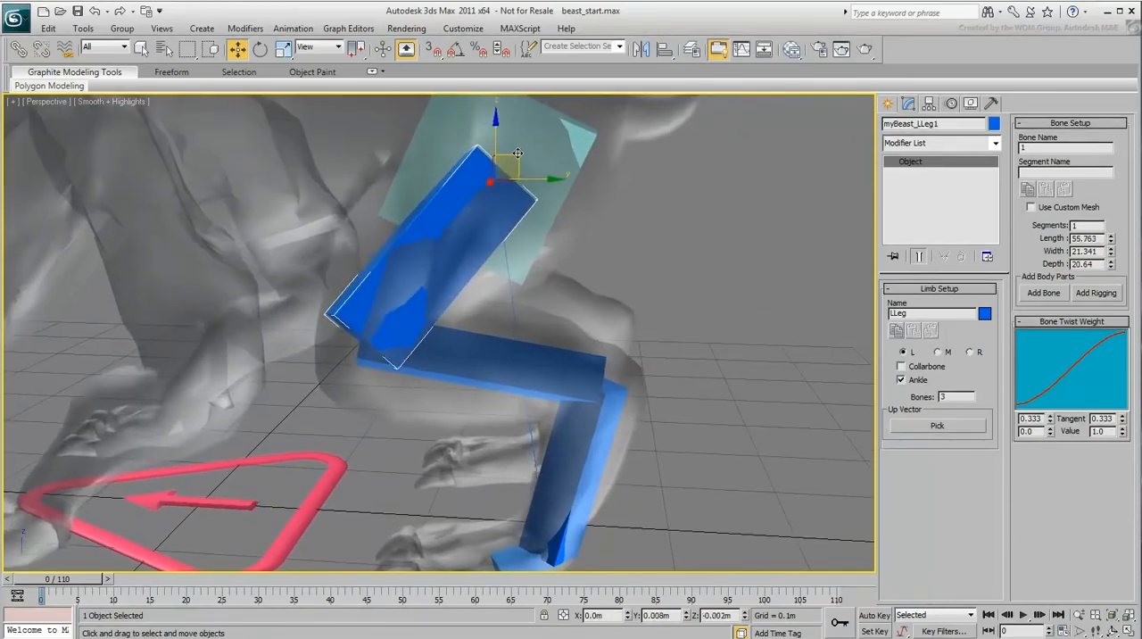
Step: Set the second leg bone's width to 13.44 and depth to 20.4
middle_drag(511, 348, 498, 303)
click(490, 319)
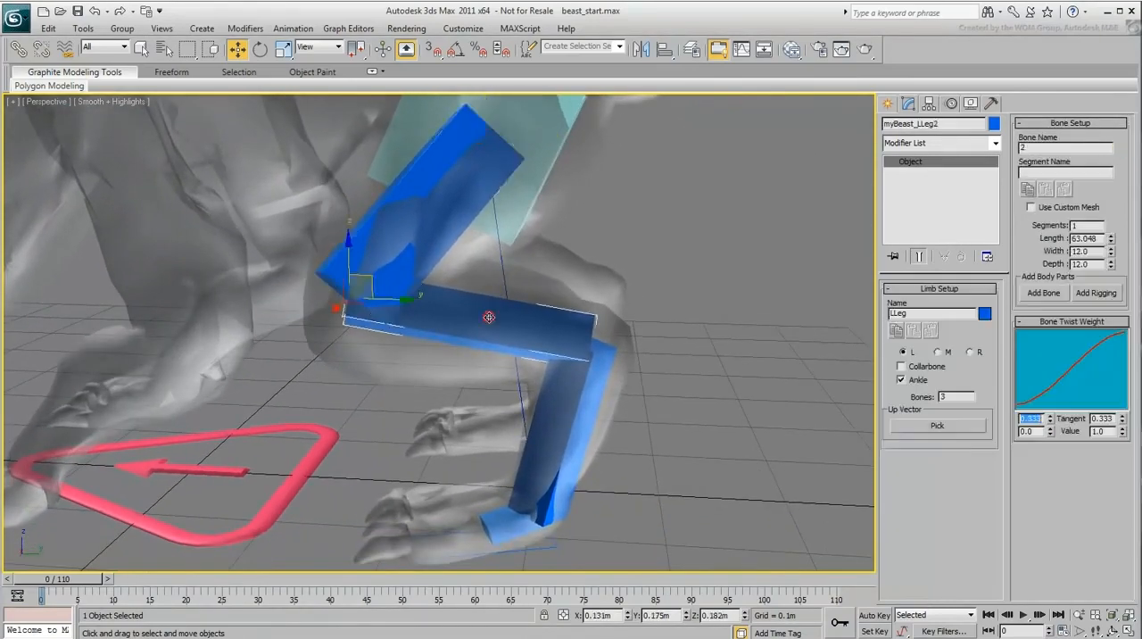
drag(1111, 255, 1111, 242)
drag(1110, 265, 1111, 223)
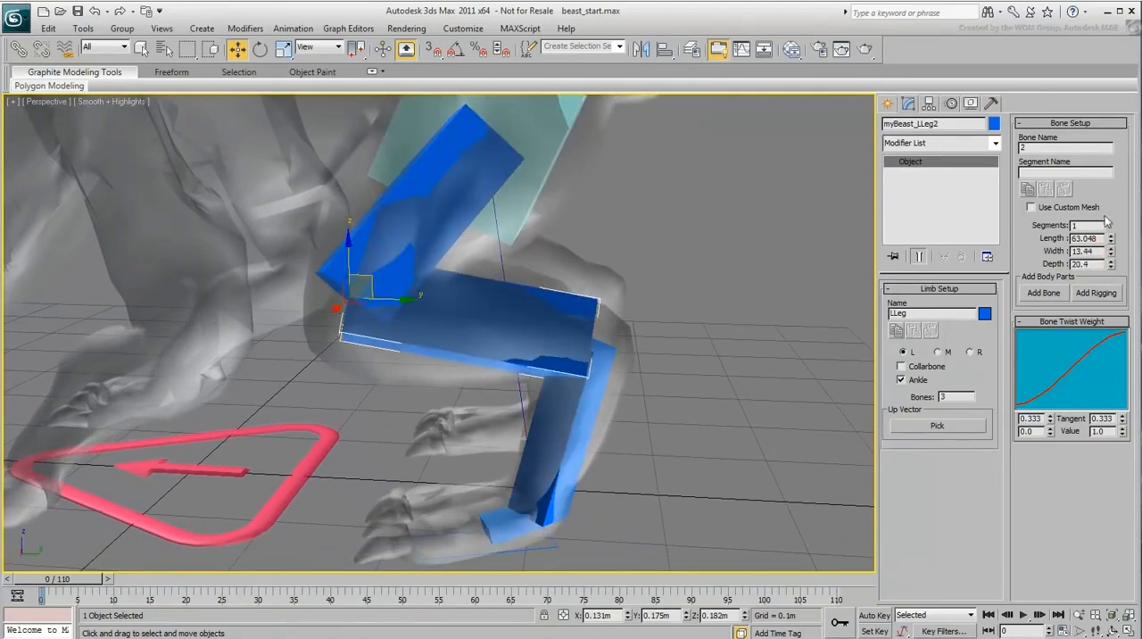
Step: Adjust the third leg bone's thickness to suit the beast's lower leg
alt+middle_drag(669, 303, 684, 273)
click(548, 369)
alt+middle_drag(548, 369, 785, 354)
Step: Enlarge the left ankle bone to fill the foot, with length 19.8, width 37.7 and height 16.6
click(541, 454)
mouse_move(541, 454)
alt+middle_down()
mouse_move(548, 516)
mouse_move(535, 468)
alt+middle_up()
drag(978, 364, 969, 331)
drag(598, 442, 577, 443)
alt+middle_drag(393, 479, 1017, 328)
drag(977, 364, 978, 356)
drag(977, 377, 979, 254)
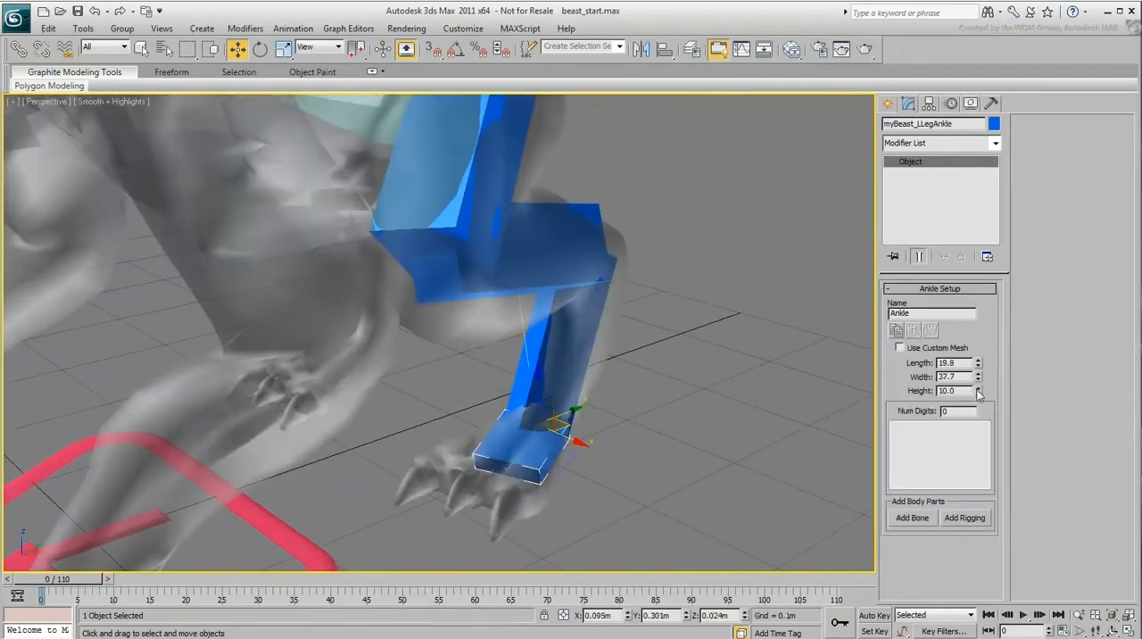
drag(974, 347, 974, 343)
Step: Rotate the ankle bone about its local Z axis in side view so it lies nearly flat along the foot
alt+middle_drag(704, 446, 587, 403)
right_click(584, 429)
click(606, 458)
drag(605, 409, 597, 399)
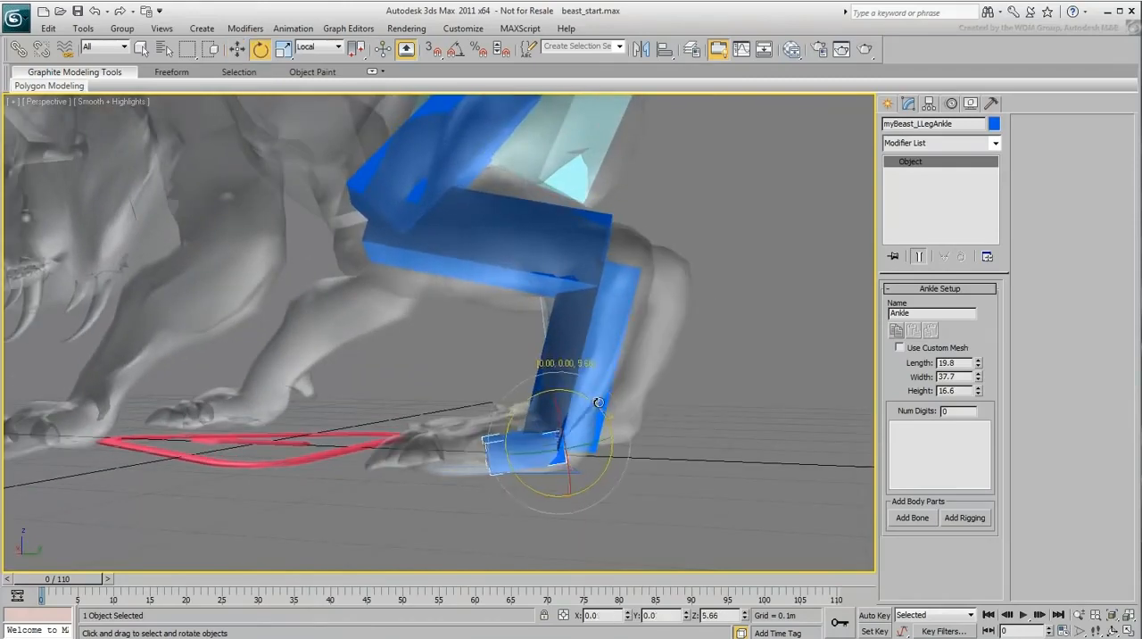
Step: Reposition the ankle bone within the foot and set its number of digits to 3
right_click(597, 398)
click(612, 416)
alt+middle_drag(553, 412, 619, 465)
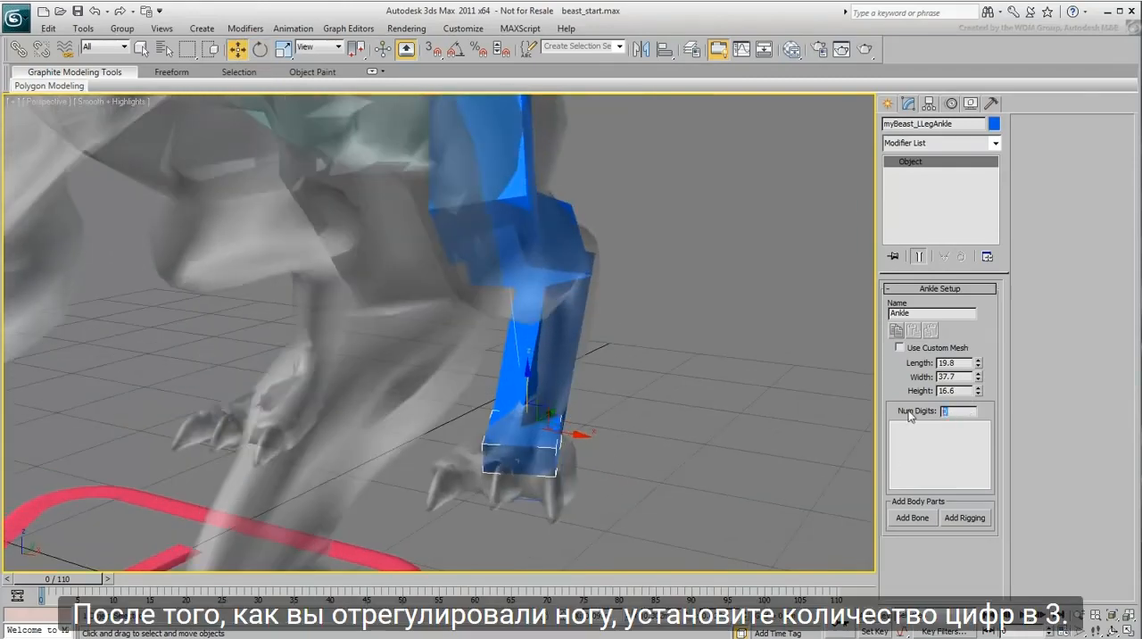
key(Return)
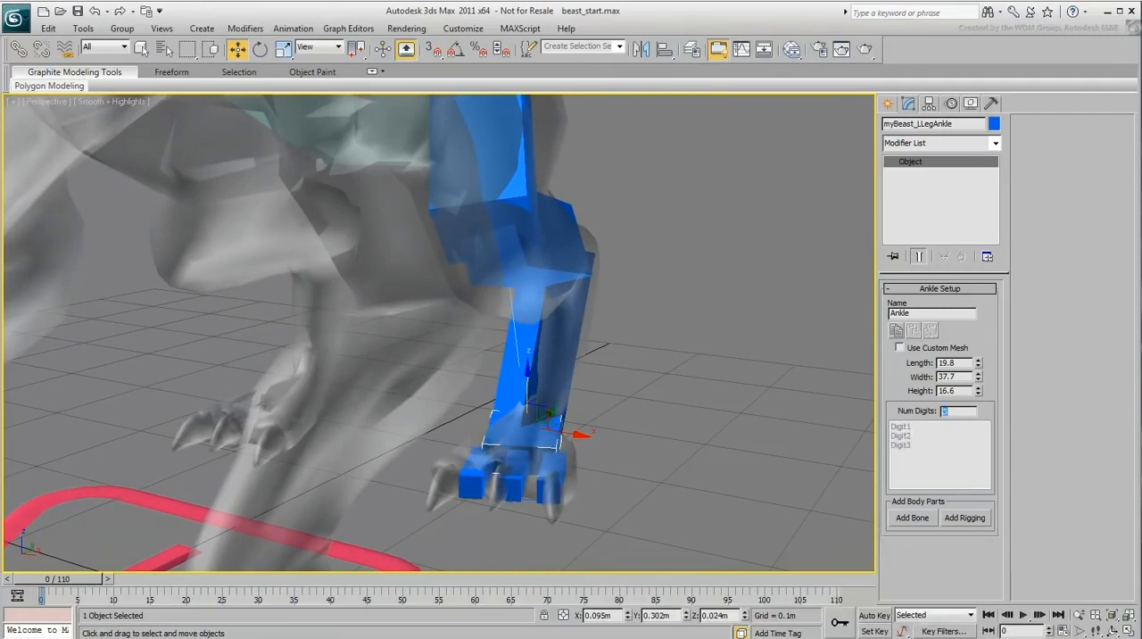
Step: Rotate the first bone of the outer toe, Digit3, in Local coordinates to line up with the mesh's toe
alt+middle_drag(628, 438, 583, 395)
click(574, 402)
right_click(589, 401)
click(610, 428)
drag(594, 428, 590, 434)
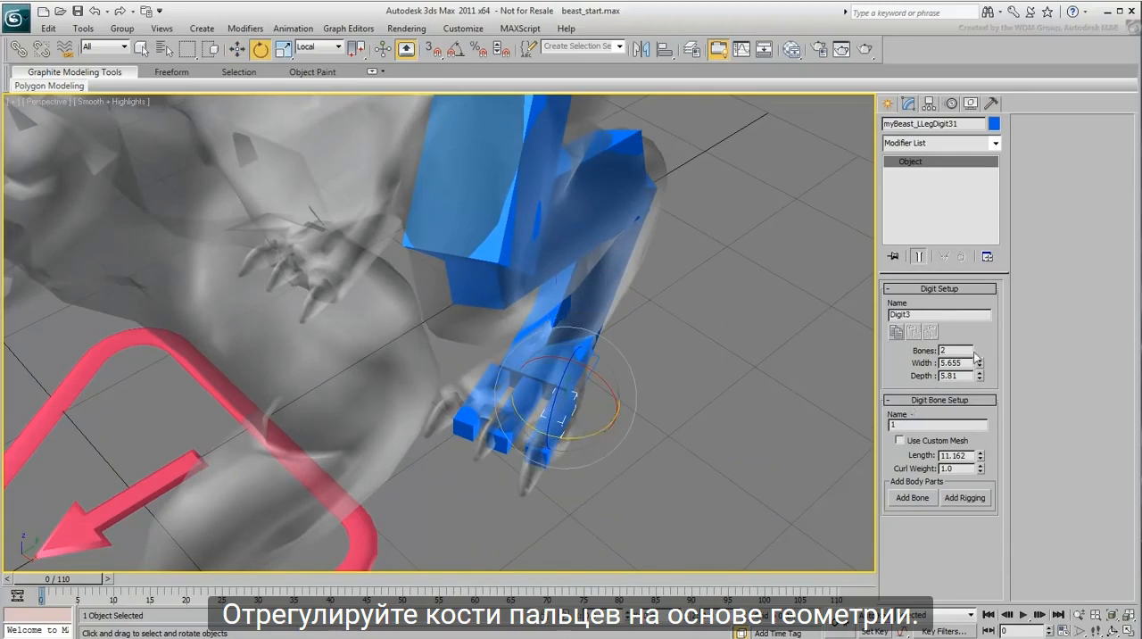
Step: Lengthen both bones of the outer toe to reach its claw, with the first bone at 17.952
drag(979, 356, 979, 326)
click(552, 435)
drag(981, 454, 981, 437)
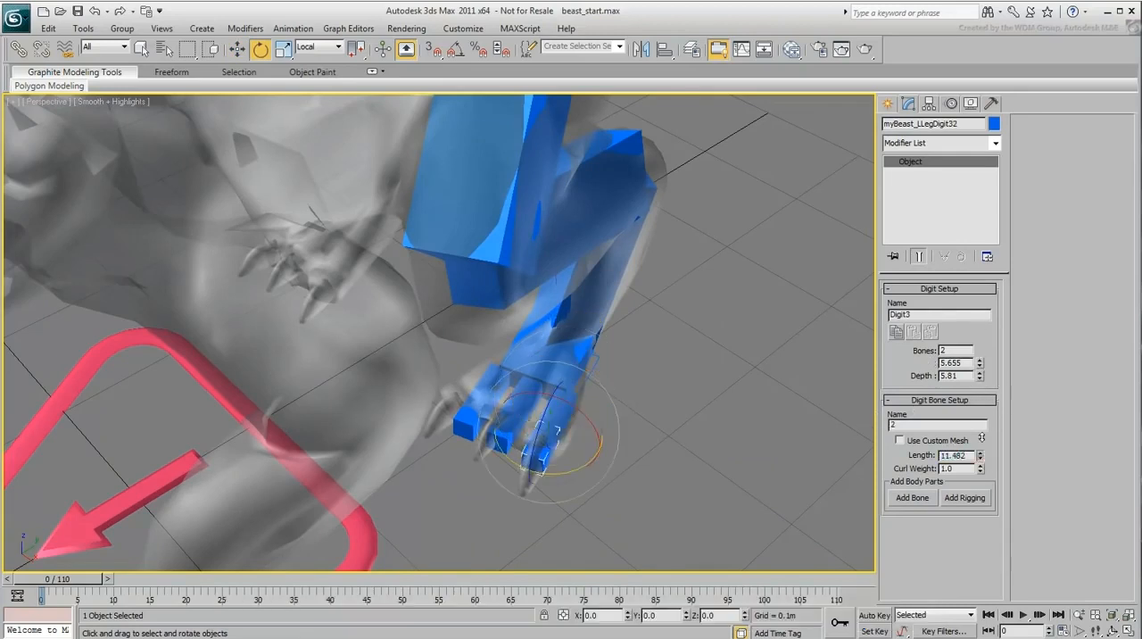
click(978, 432)
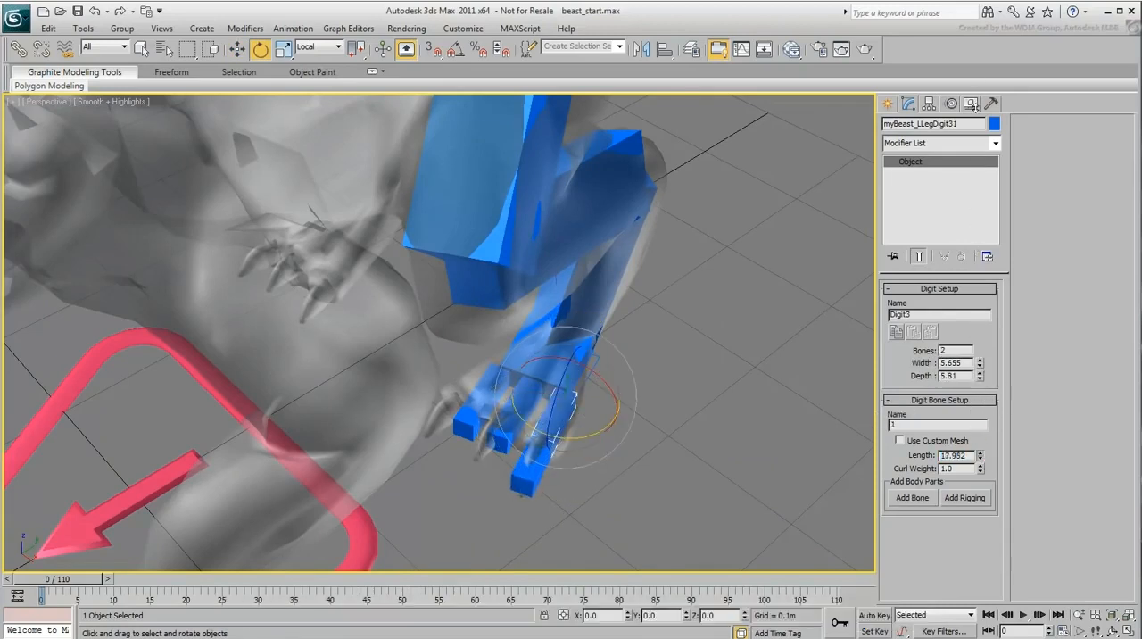
Step: Lengthen the bones of the middle toe, Digit2, with the first bone at 16.812
click(523, 397)
click(496, 451)
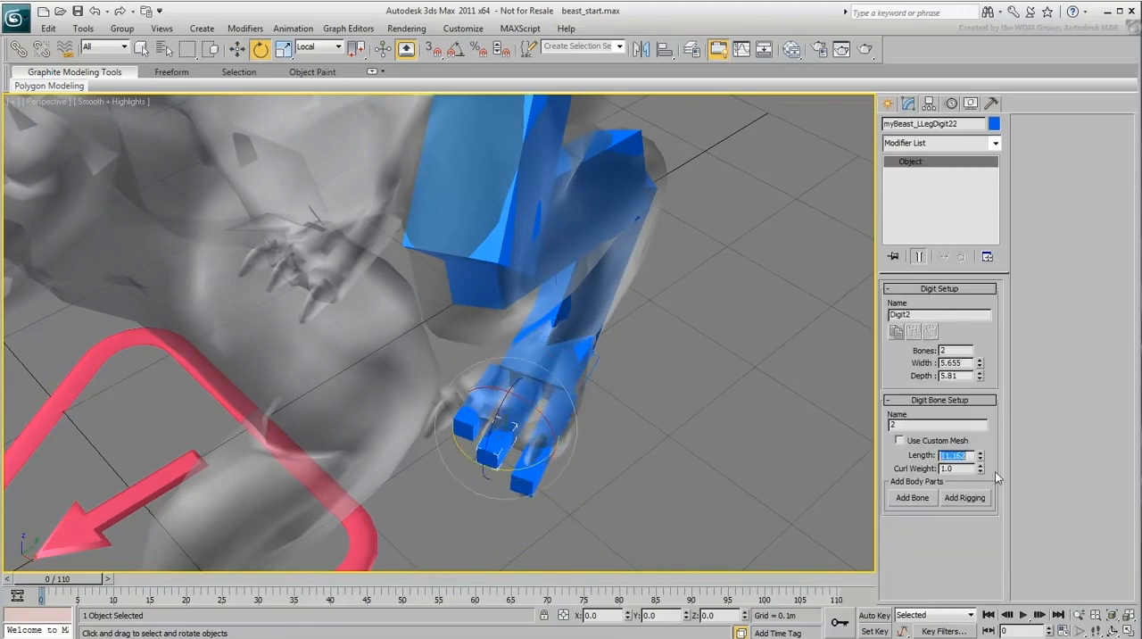
click(527, 404)
Step: Rotate the first bone of the inner toe, Digit1, outward by about 22 degrees around its local Y axis
mouse_move(548, 458)
alt+middle_down()
mouse_move(597, 467)
mouse_move(546, 465)
alt+middle_up()
drag(554, 416, 540, 412)
click(473, 415)
drag(471, 413, 469, 422)
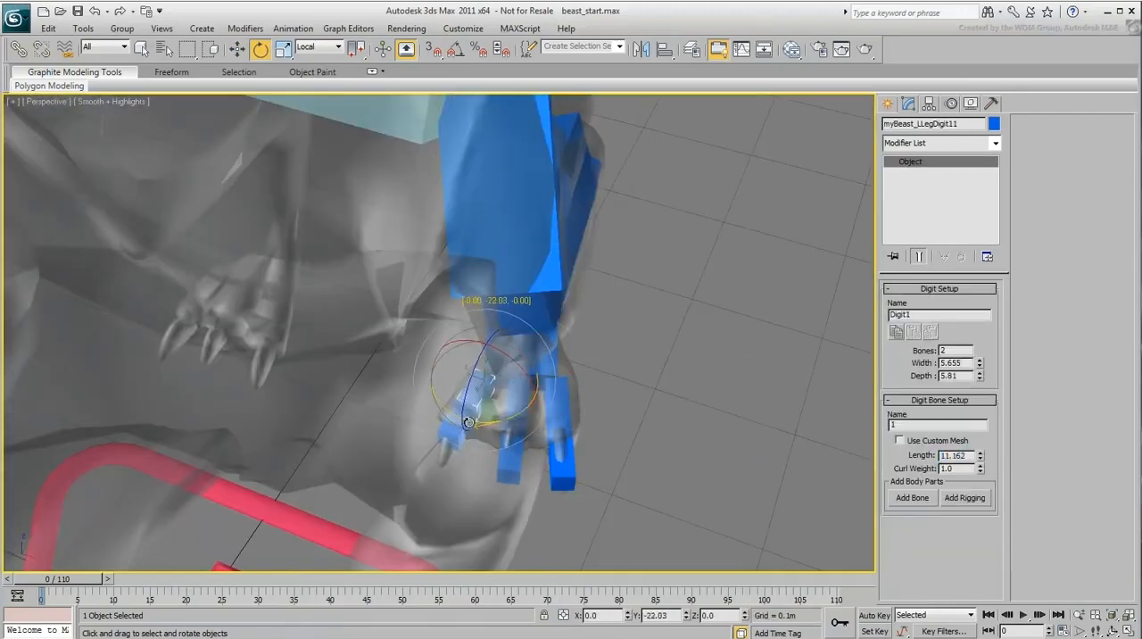
Step: Rotate the first bone of the middle toe by about 2 degrees around its local Y axis
click(513, 393)
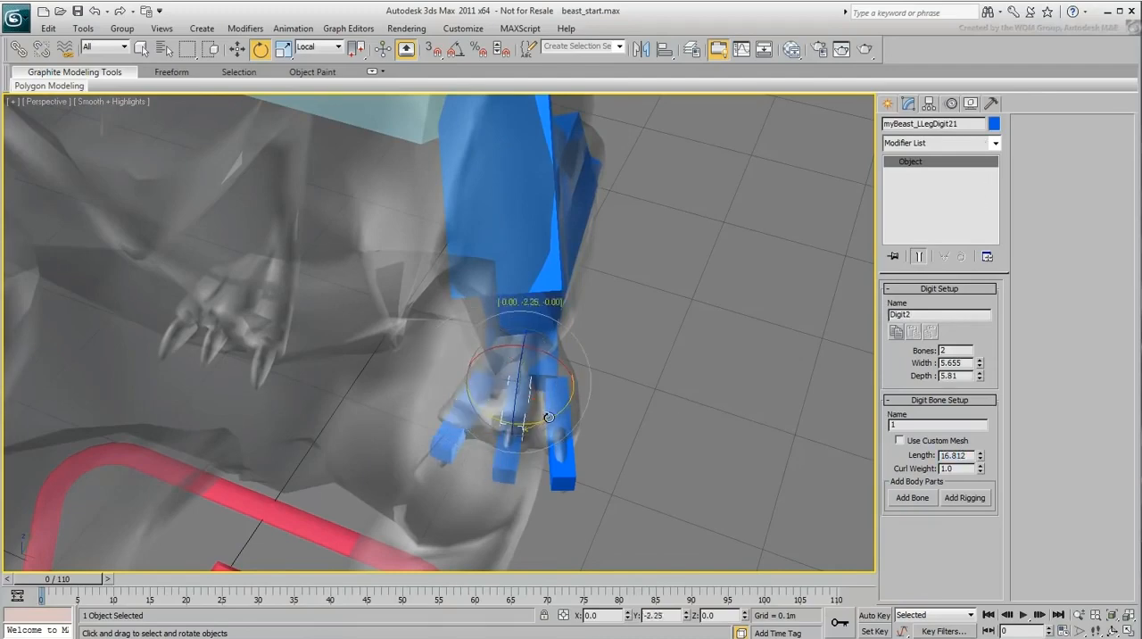
alt+middle_drag(549, 417, 451, 442)
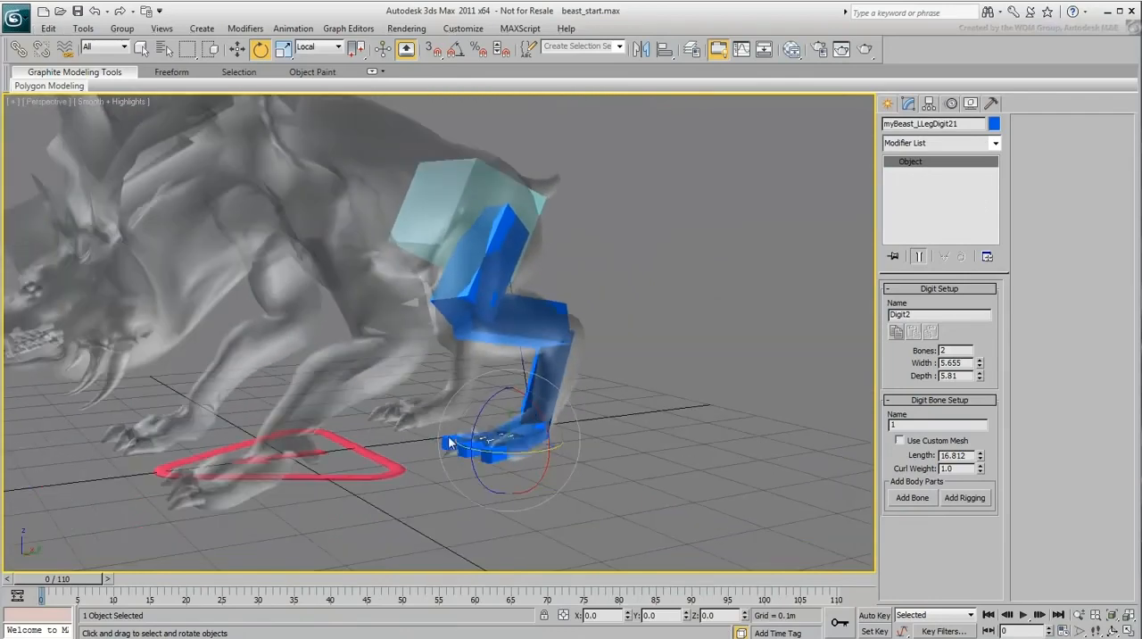
Step: Add a second leg to the pelvis for the beast's opposite hind side
click(444, 220)
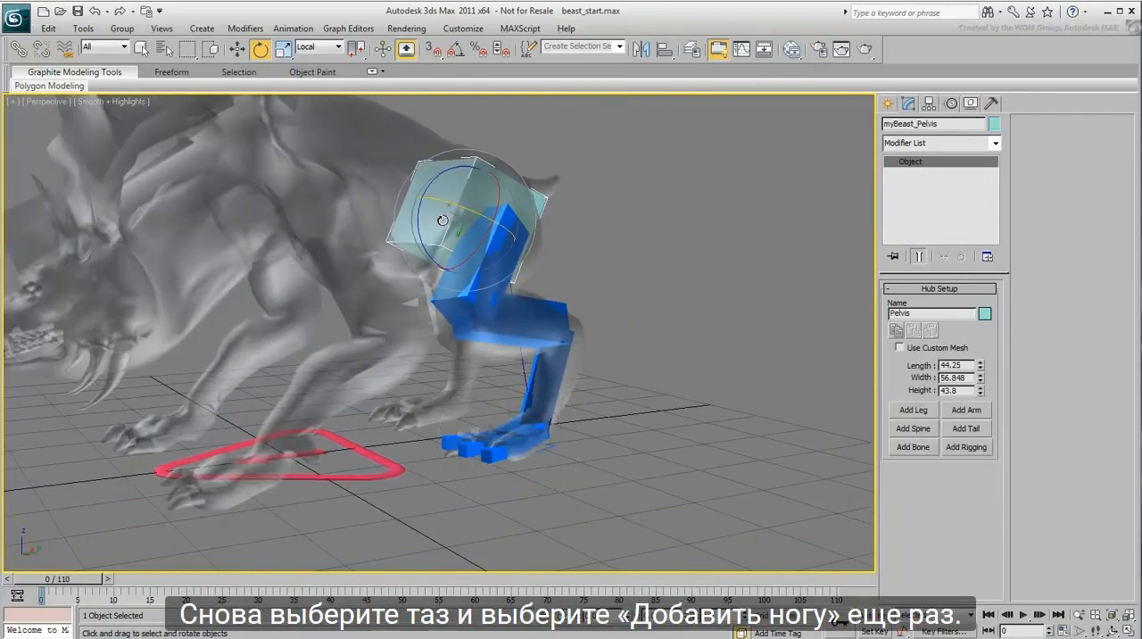
click(904, 411)
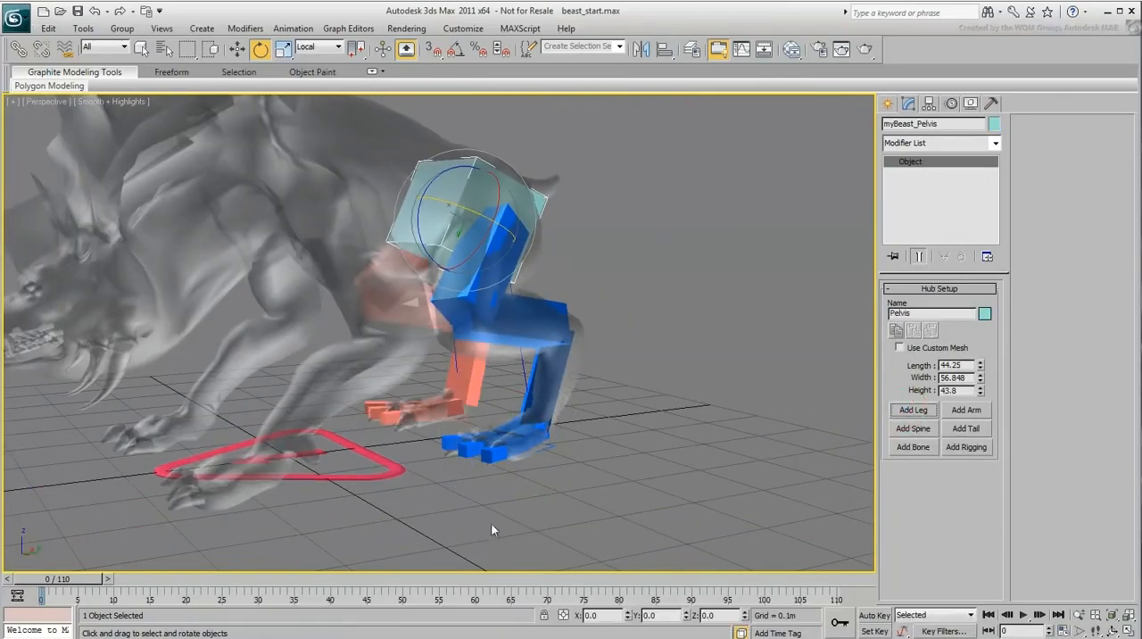
Step: Shift the second bone of the right hind leg slightly along the X axis to fit the mesh
alt+middle_drag(490, 522, 603, 520)
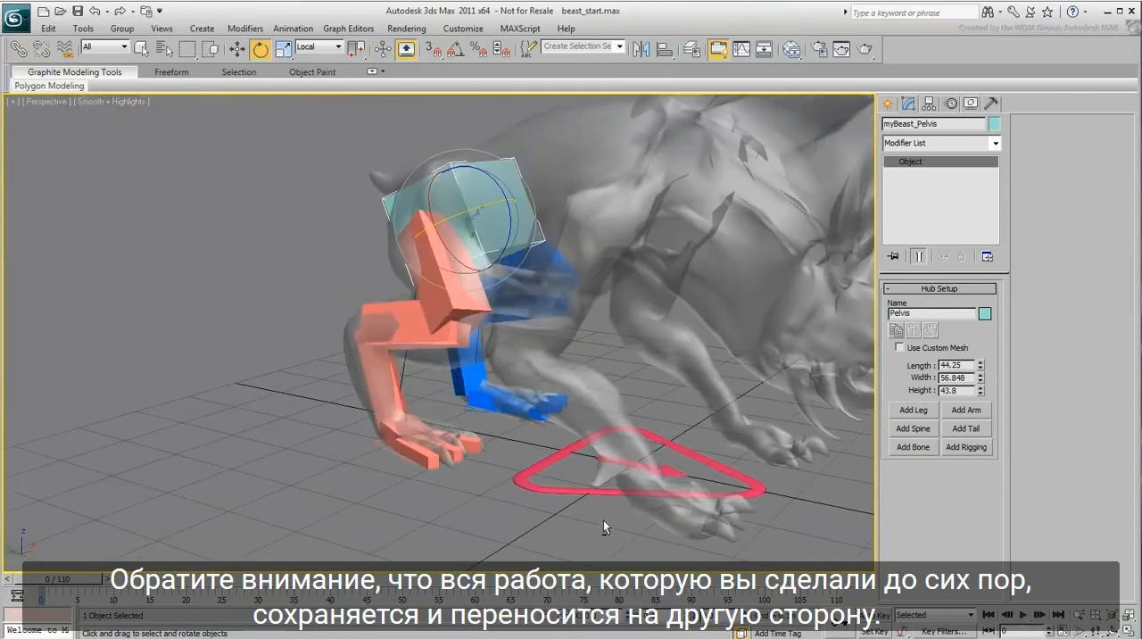
alt+middle_drag(457, 476, 426, 393)
click(404, 339)
right_click(426, 392)
click(446, 408)
drag(435, 312, 445, 313)
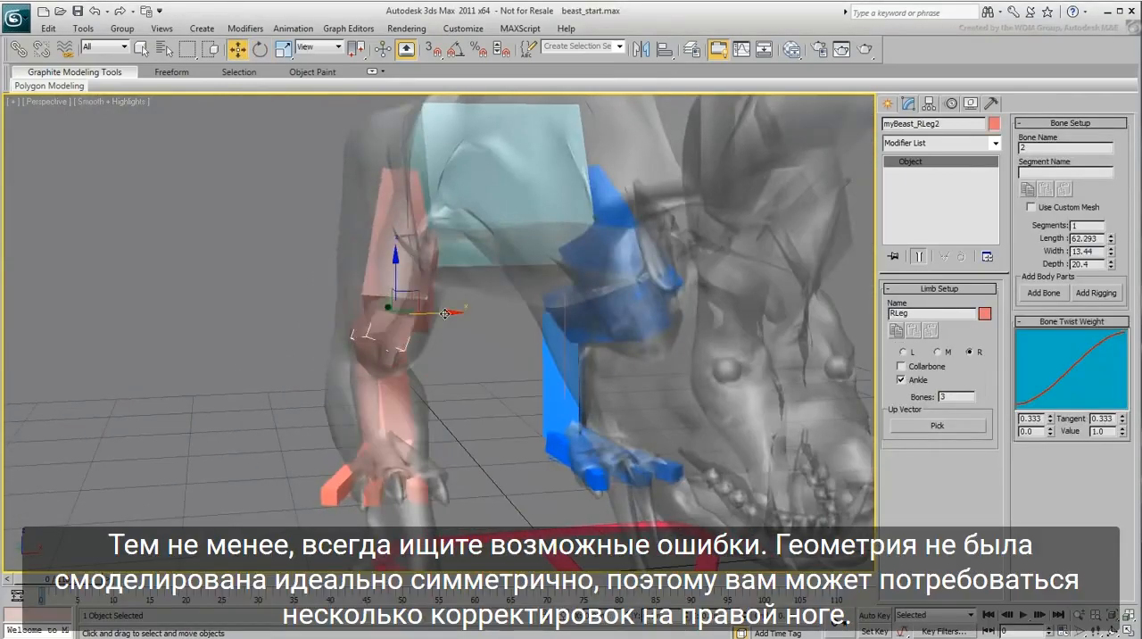
Step: Rotate the right hind leg's platform and move it slightly along X so the foot and toes line up with the mesh
alt+middle_drag(401, 470, 368, 477)
click(342, 467)
key(e)
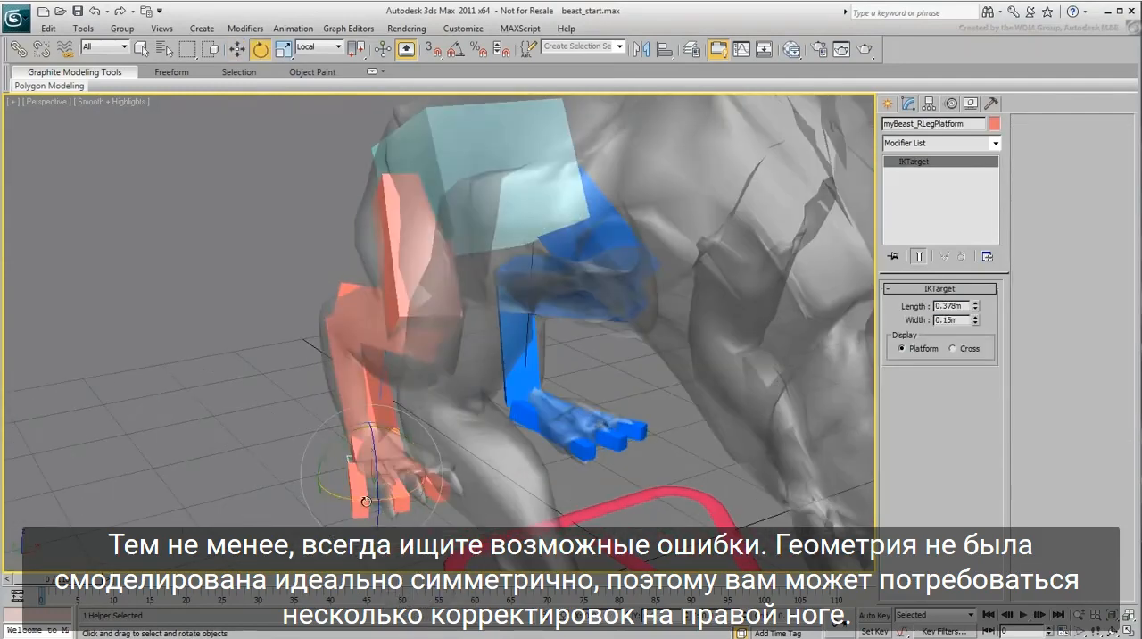
drag(361, 501, 375, 502)
key(w)
drag(410, 465, 422, 464)
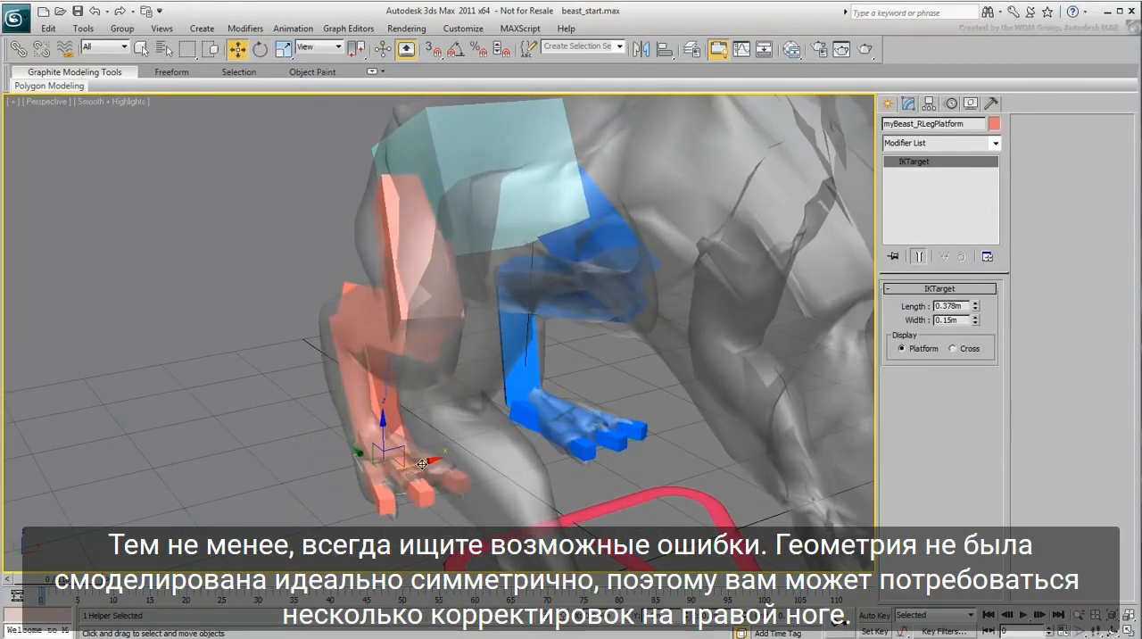
Step: From behind the beast, shift the right hind foot sideways to centre it inside the mesh's foot
click(354, 314)
alt+middle_drag(354, 315, 515, 402)
click(372, 480)
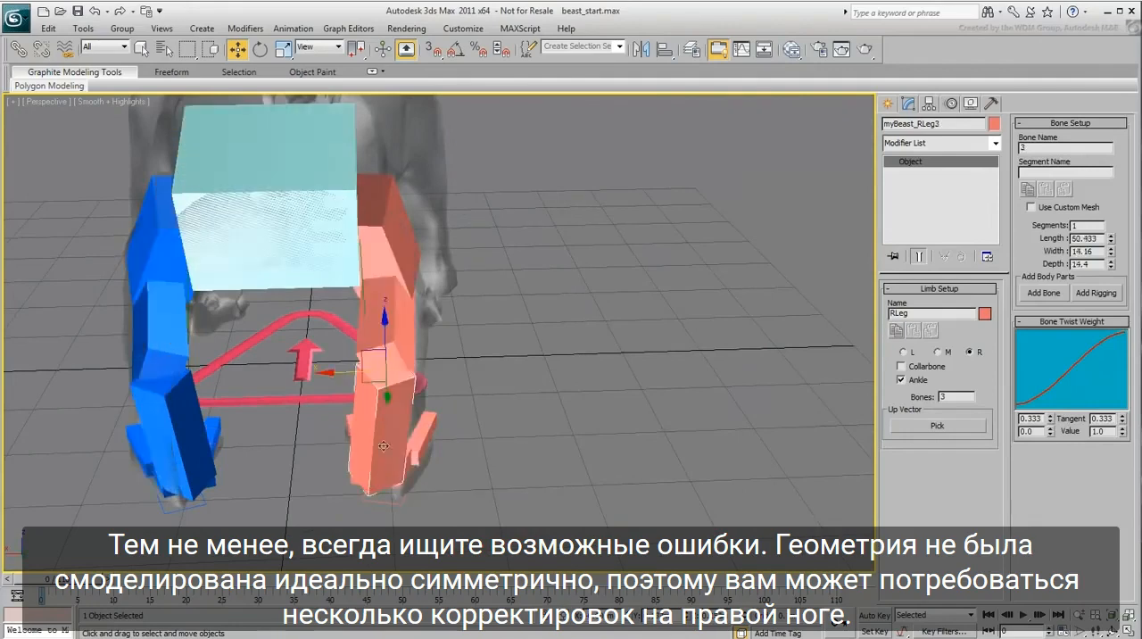
click(405, 476)
drag(331, 479, 342, 478)
key(e)
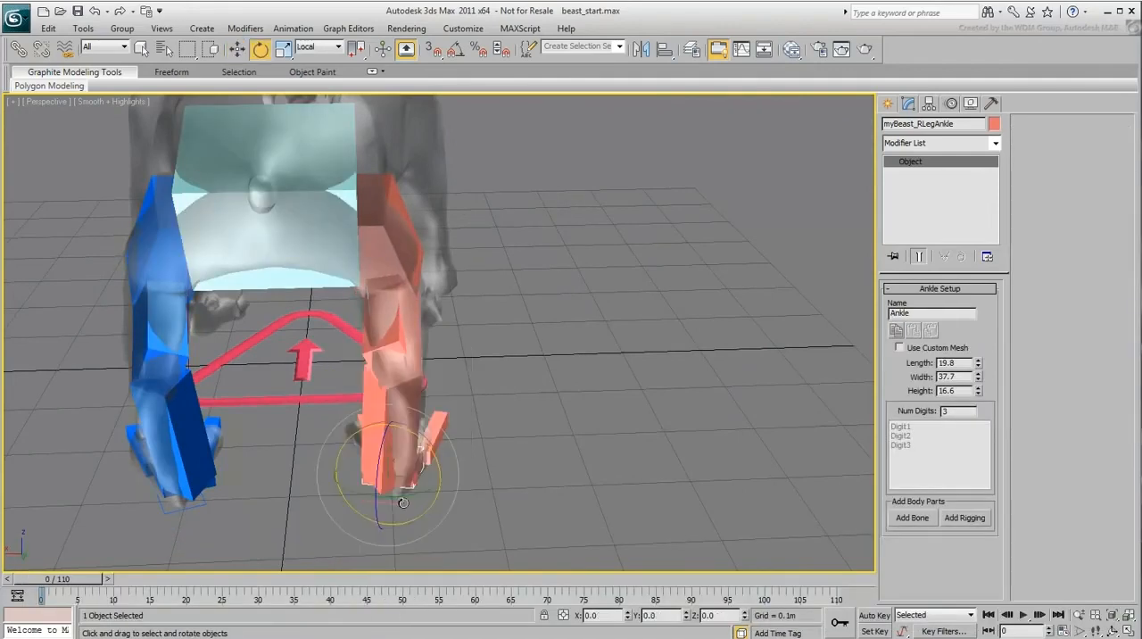
click(397, 498)
Step: Add a spine to the pelvis and rename the hub at its far end Torso
alt+middle_drag(415, 503, 555, 410)
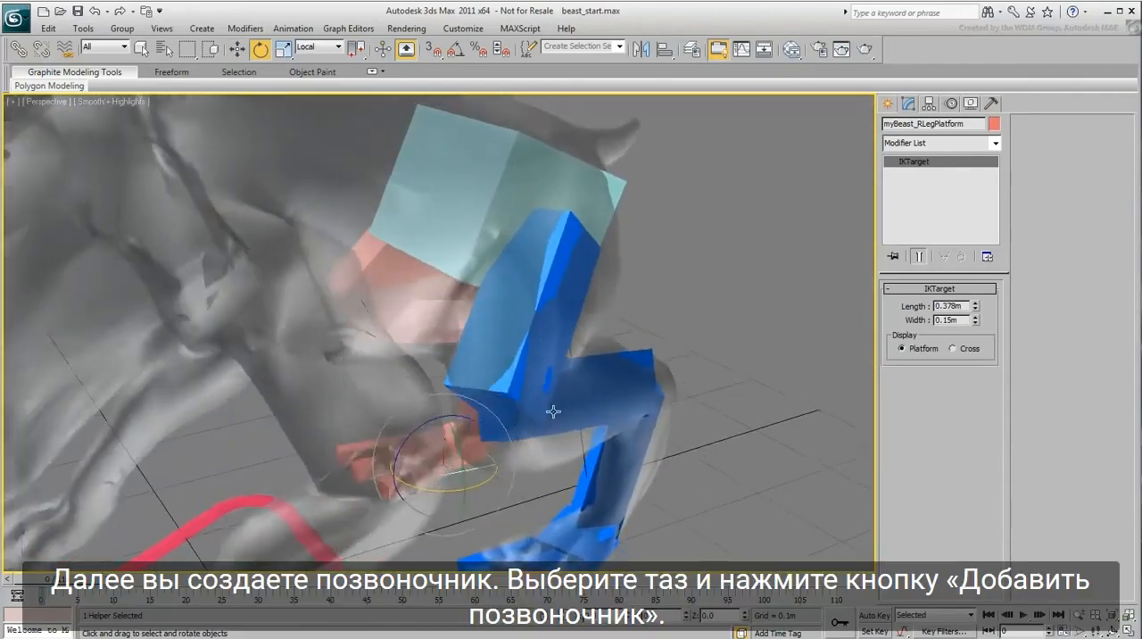
scroll(558, 410, down, 5)
click(445, 268)
alt+middle_drag(445, 268, 421, 364)
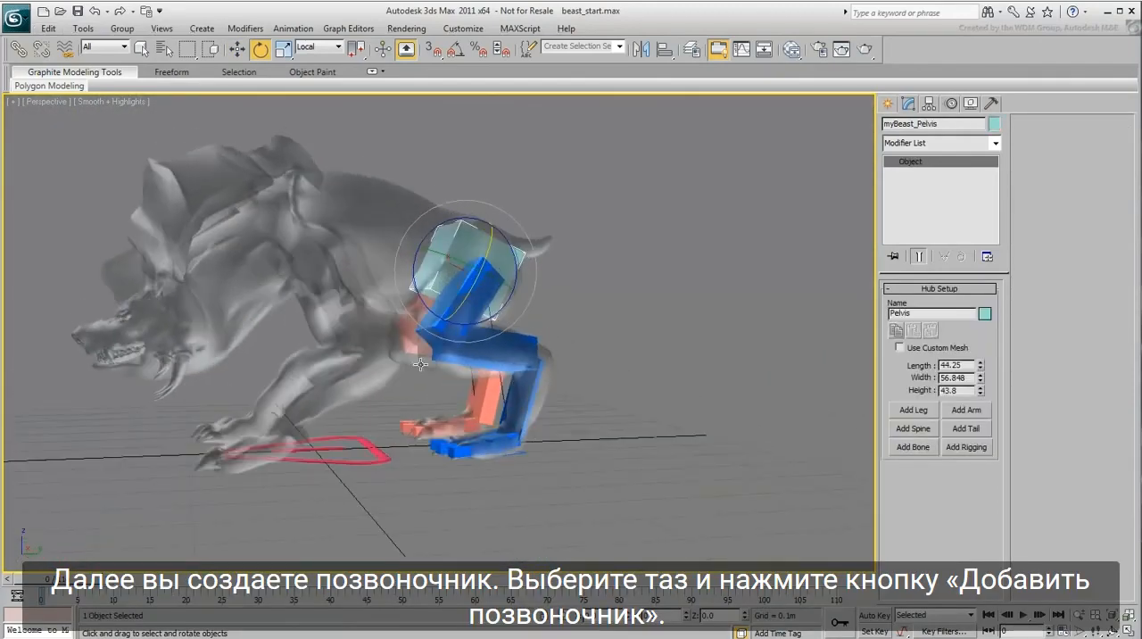
click(913, 428)
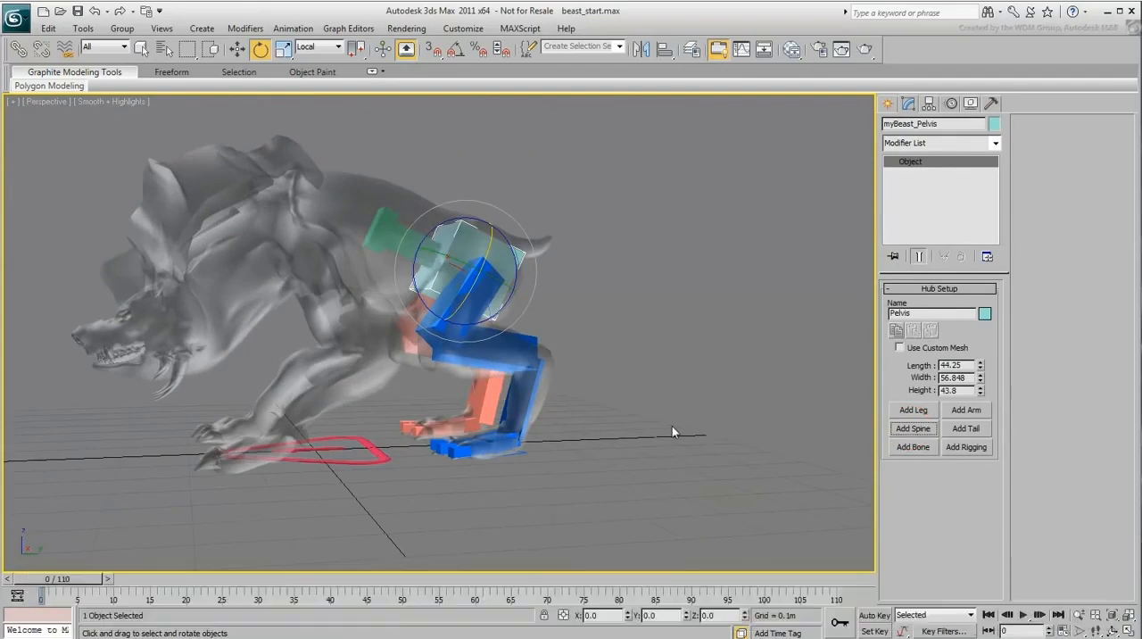
click(376, 236)
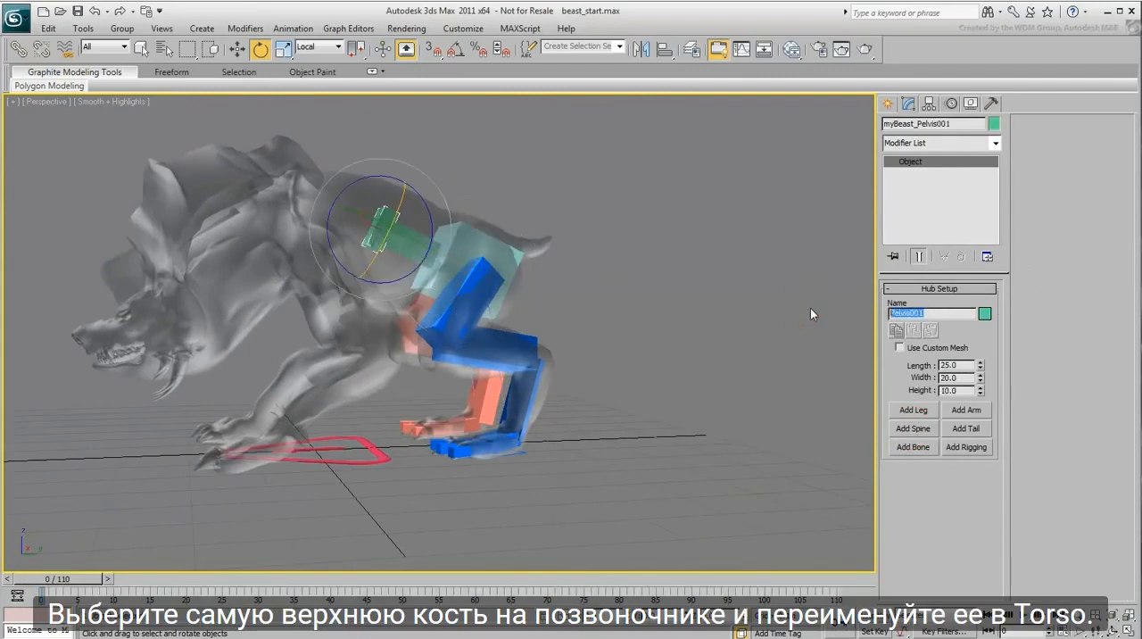
text(Torso)
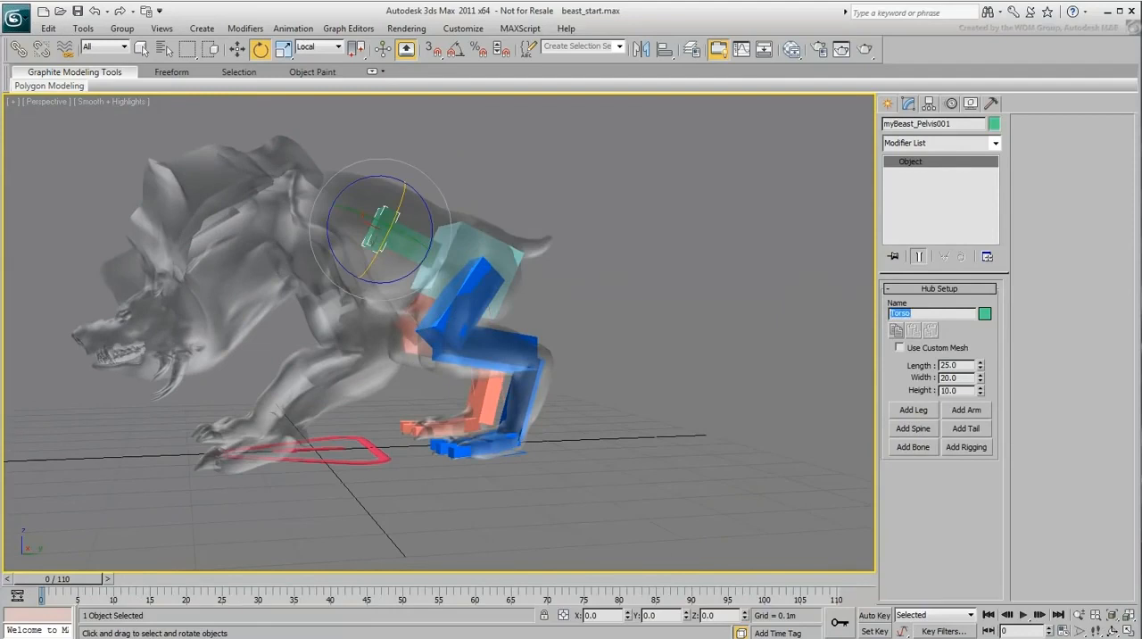
Step: Move the Torso hub forward from the pelvis toward the shoulder area and rotate it so the spine bends
middle_drag(675, 304, 717, 335)
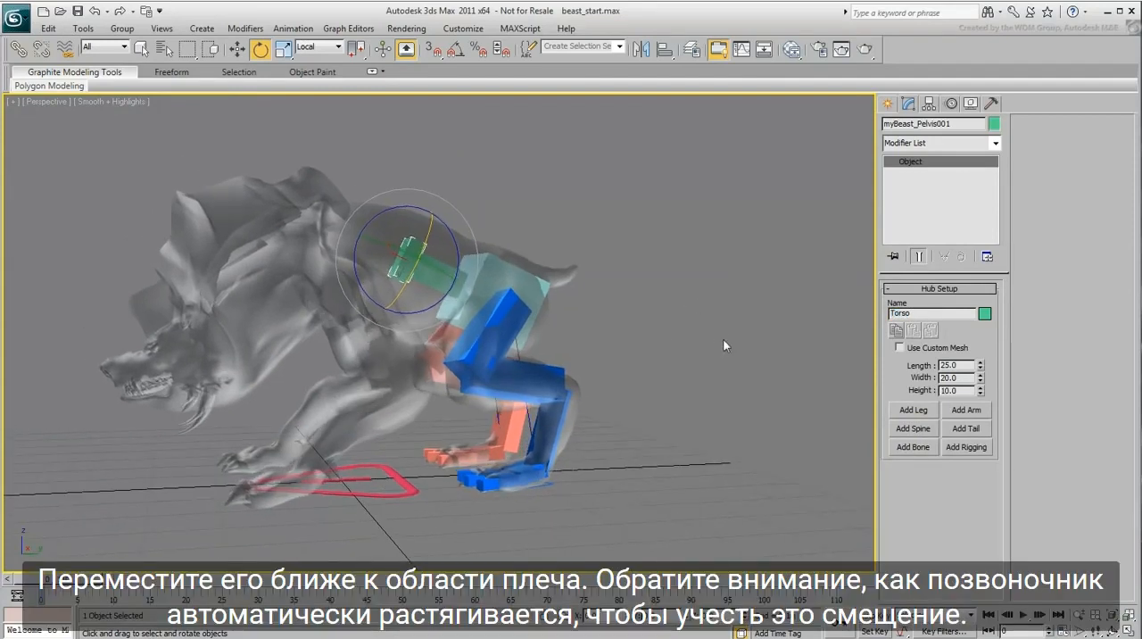
alt+middle_drag(643, 334, 625, 334)
right_click(625, 334)
click(664, 345)
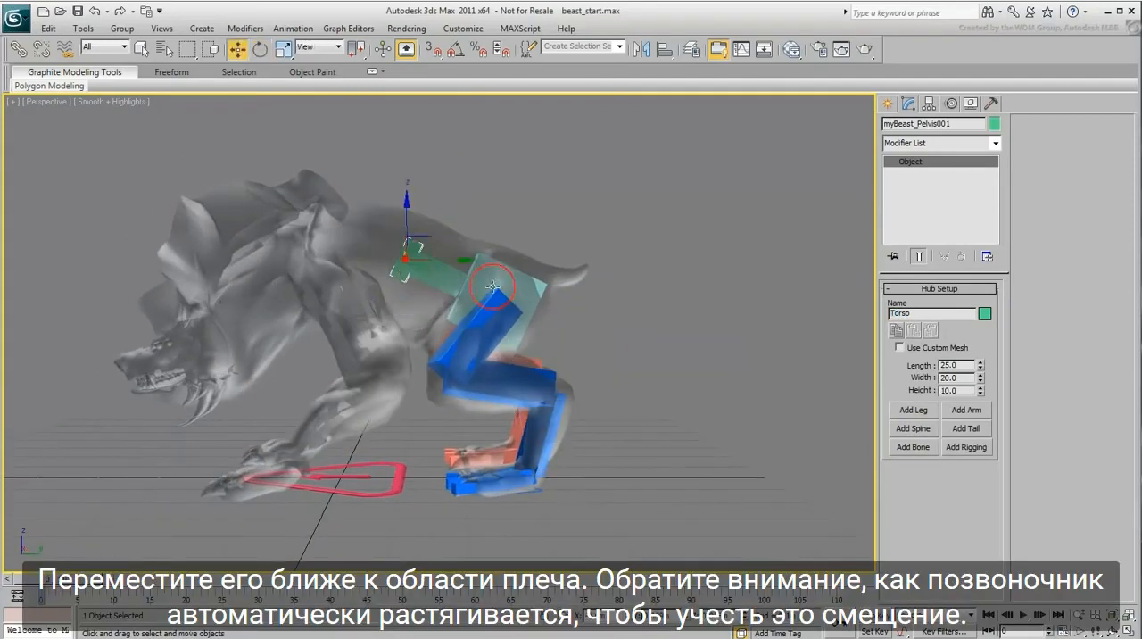
drag(428, 239, 357, 158)
right_click(359, 241)
click(397, 262)
right_click(358, 297)
click(393, 308)
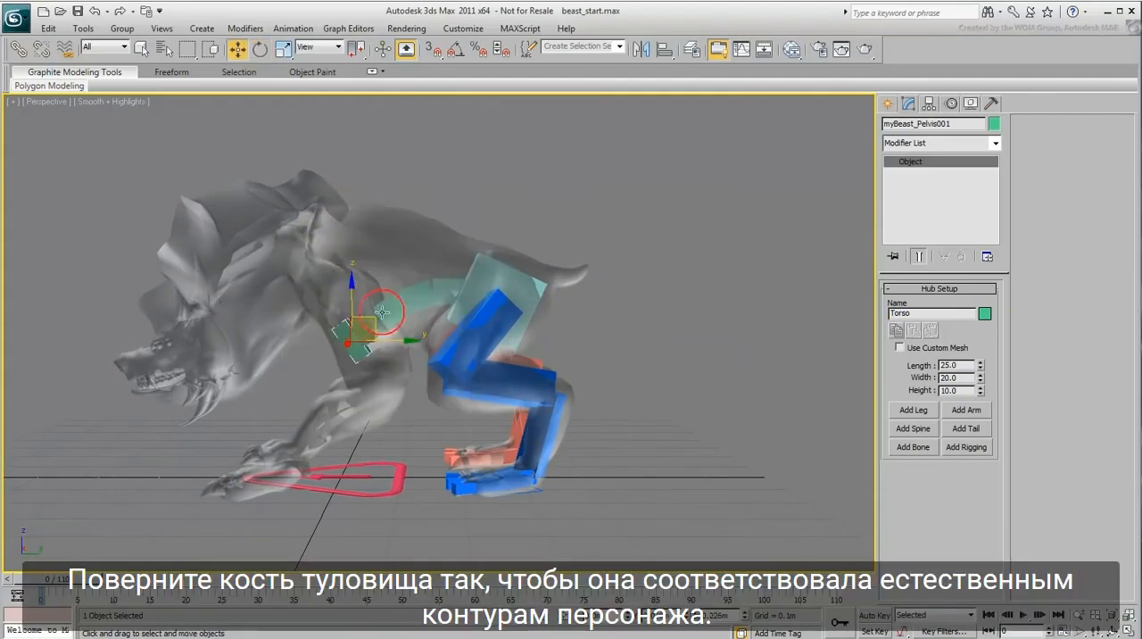
Step: Raise the Torso hub to shoulder height and adjust its tilt so the spine follows the beast's back
drag(376, 309, 361, 229)
right_click(367, 226)
click(404, 246)
right_click(358, 230)
click(392, 241)
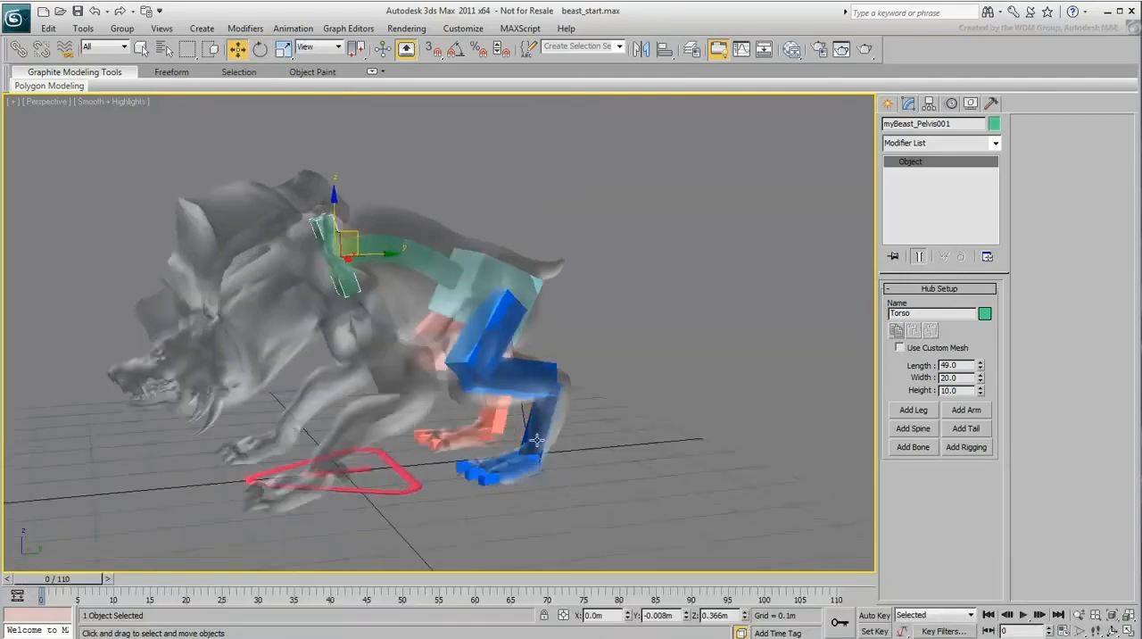
Step: Enlarge the Torso hub to a length of 49.0, width of 50.4 and height of 27.8
drag(980, 377, 979, 353)
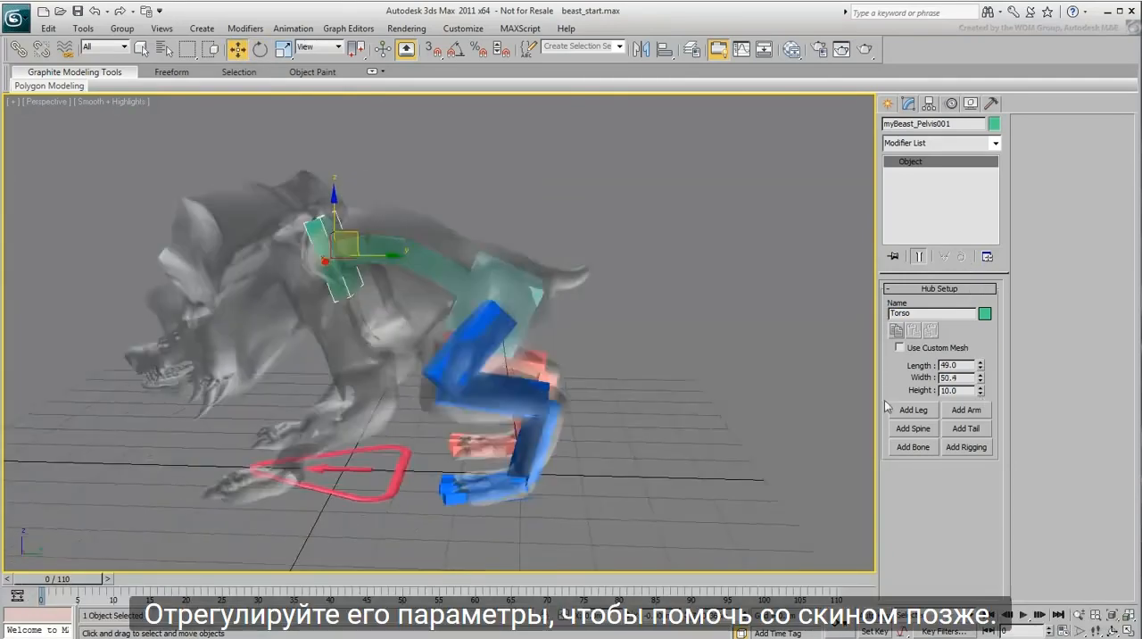
alt+middle_drag(885, 406, 705, 379)
drag(980, 389, 980, 257)
Step: Enlarge the spine's second bone to 53.0 in X and 41.28 in Y to fill the beast's body
alt+middle_drag(383, 401, 419, 310)
middle_drag(420, 310, 428, 332)
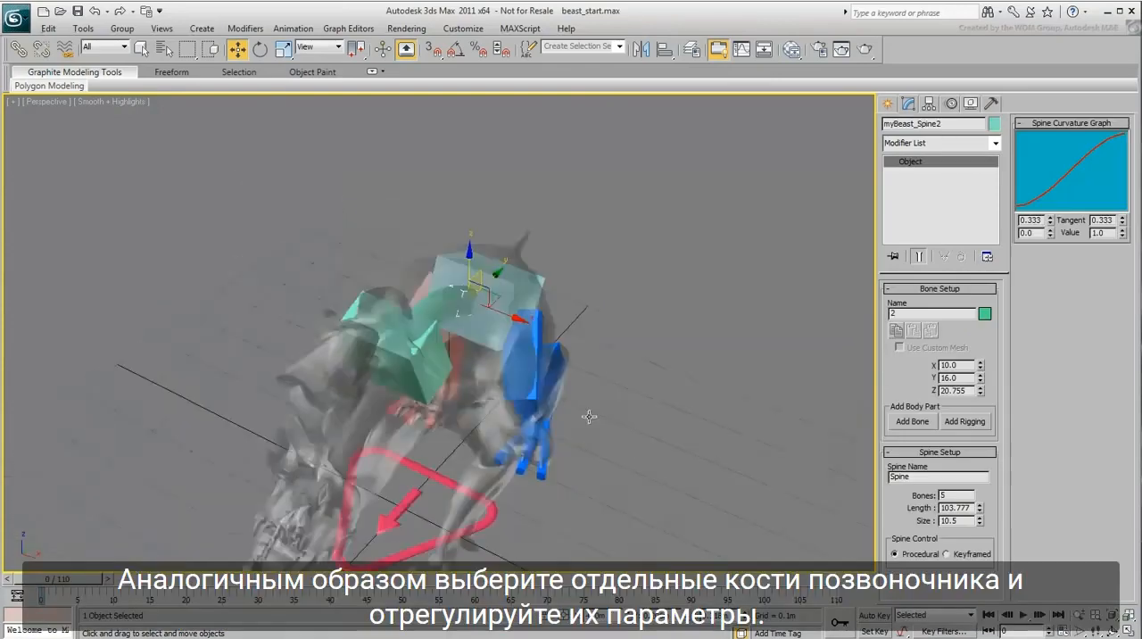
drag(980, 377, 979, 261)
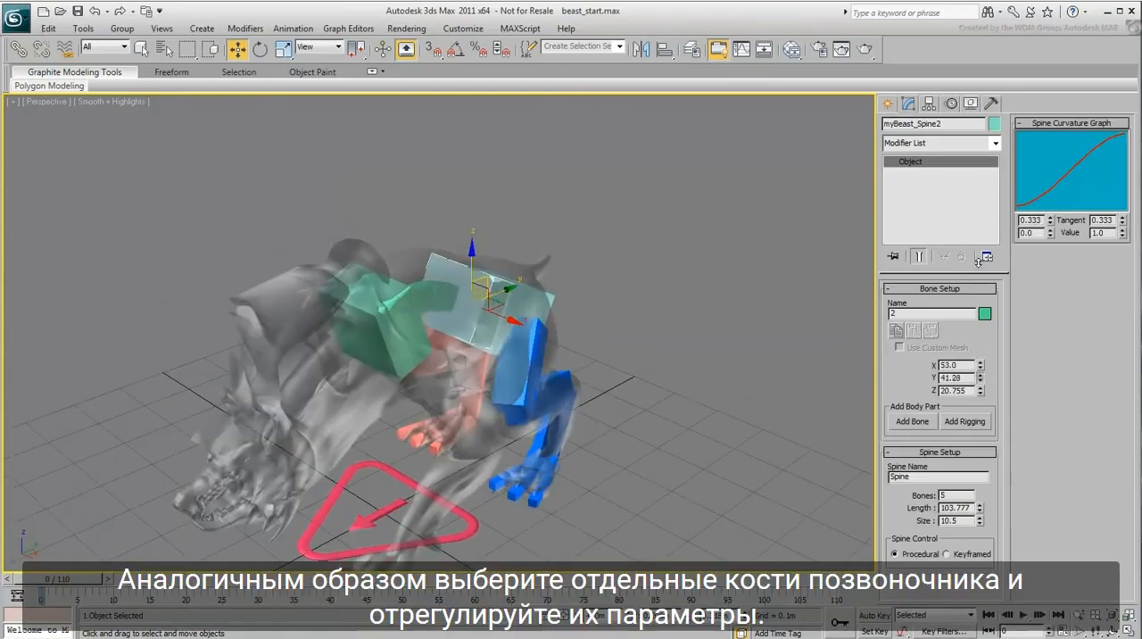
click(420, 276)
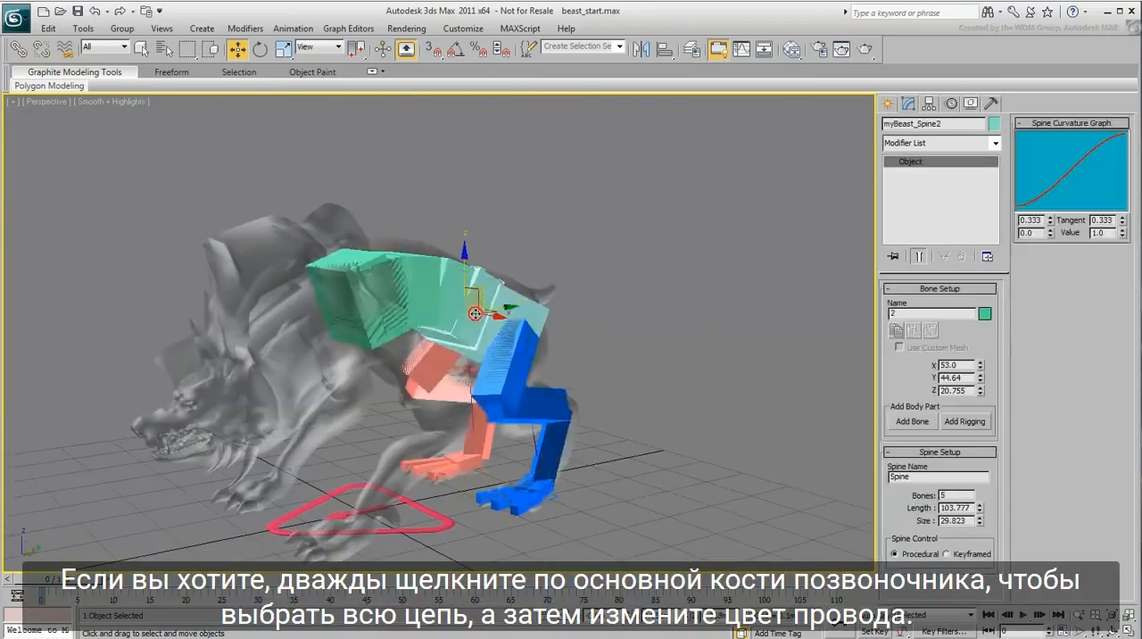
Step: Select the spine chain from its second bone through the Torso hub and change its object color to golden yellow
double_click(475, 313)
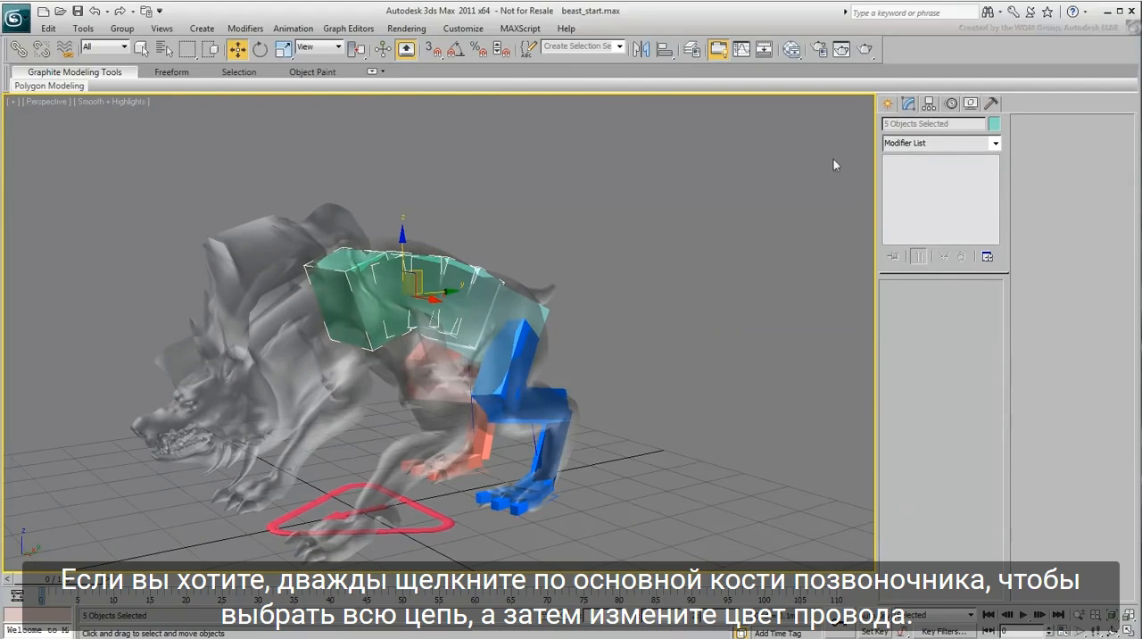
click(991, 126)
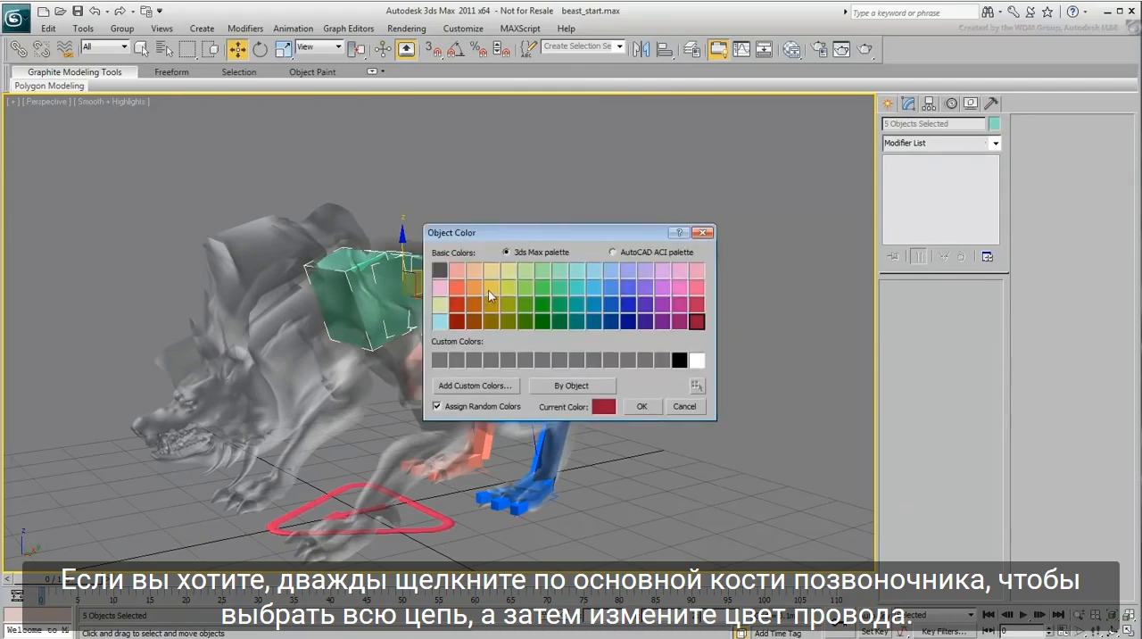
click(489, 289)
click(638, 407)
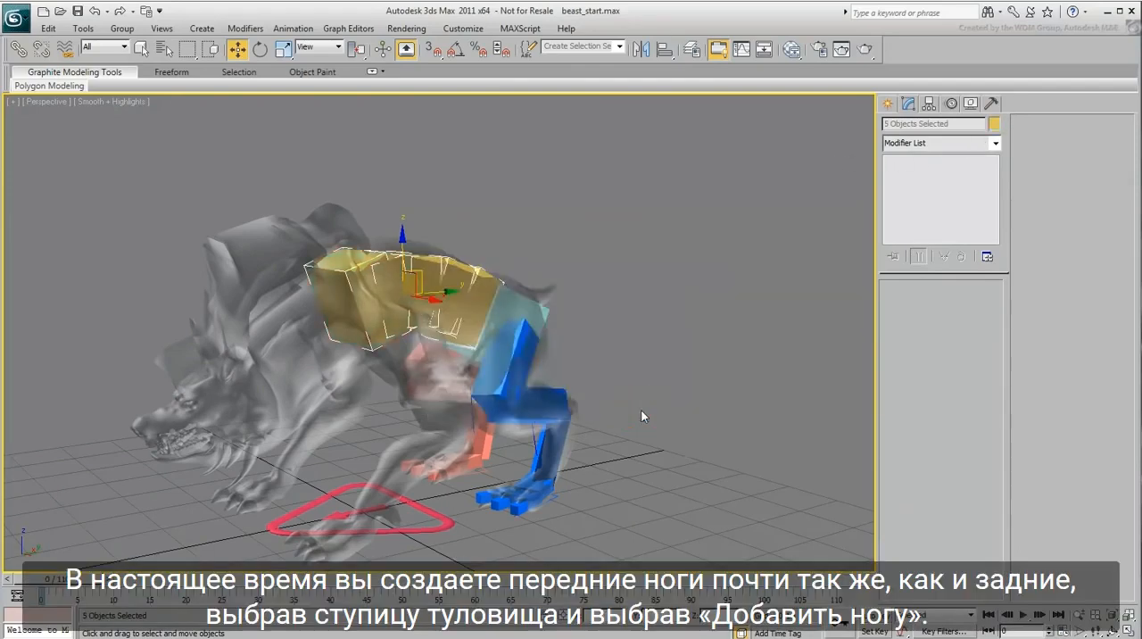
click(667, 354)
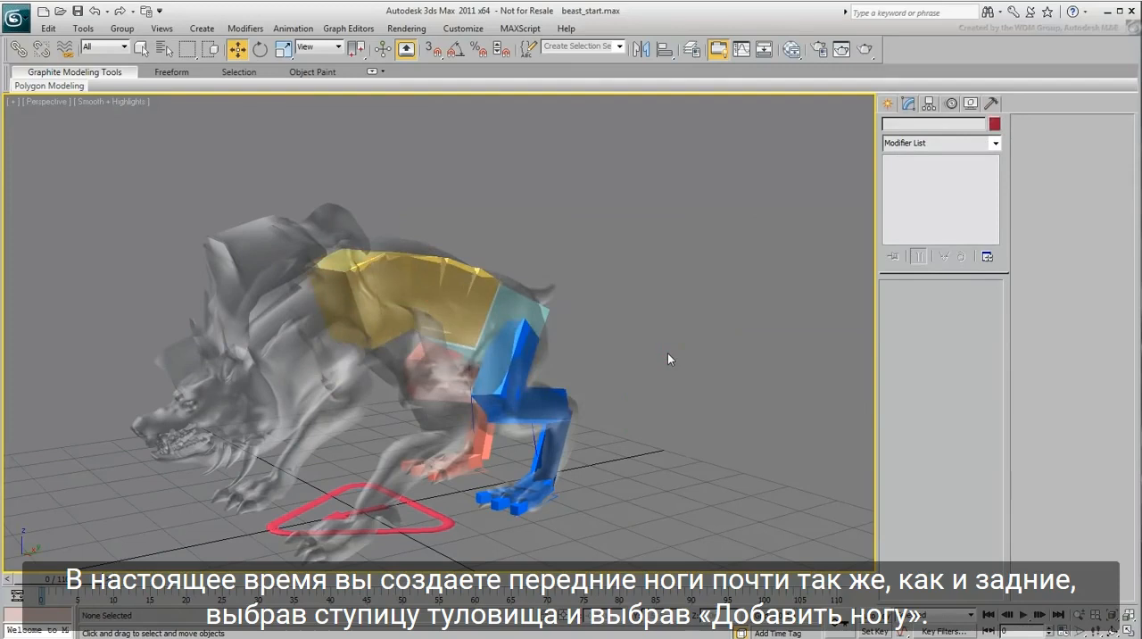
Step: Add a leg to the Torso hub and enable the Collarbone option for this left front leg
click(368, 315)
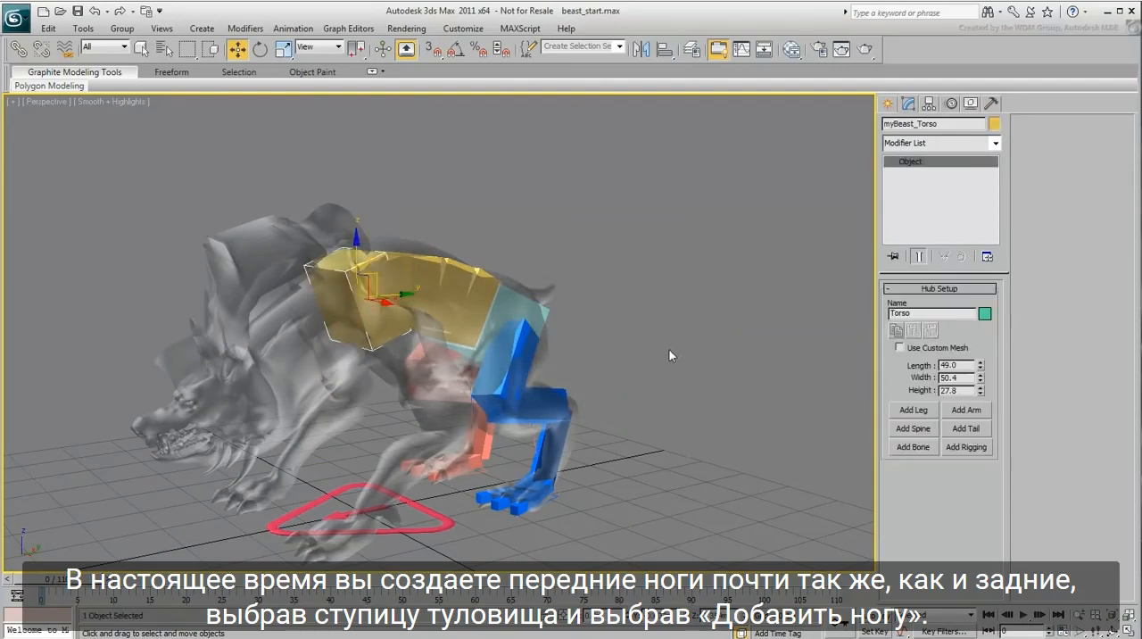
click(912, 411)
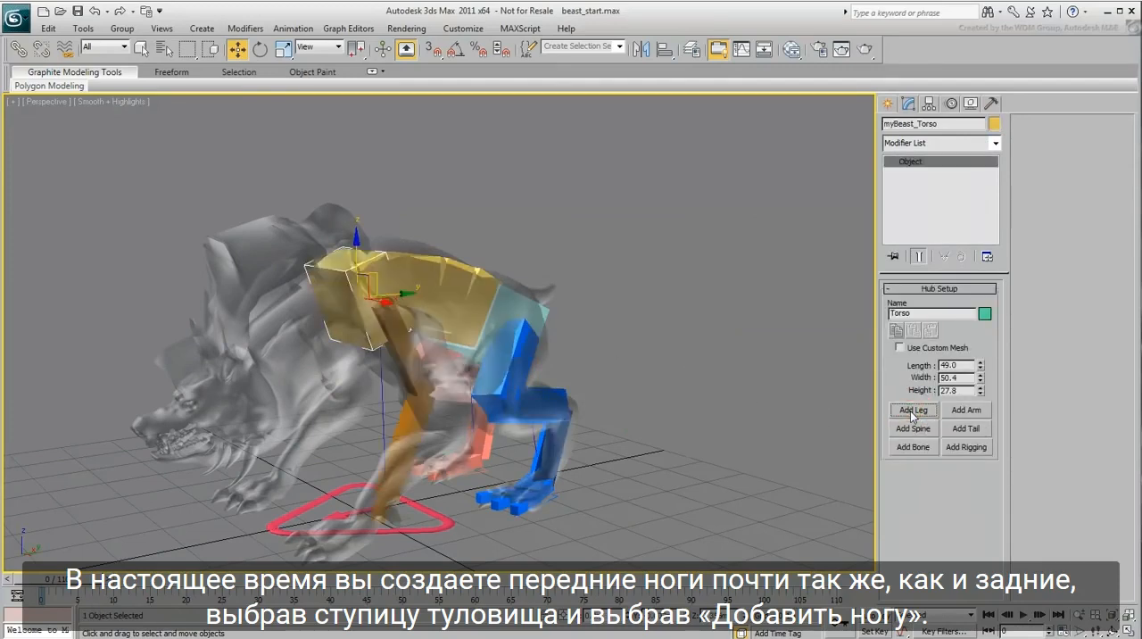
alt+middle_drag(464, 561, 519, 488)
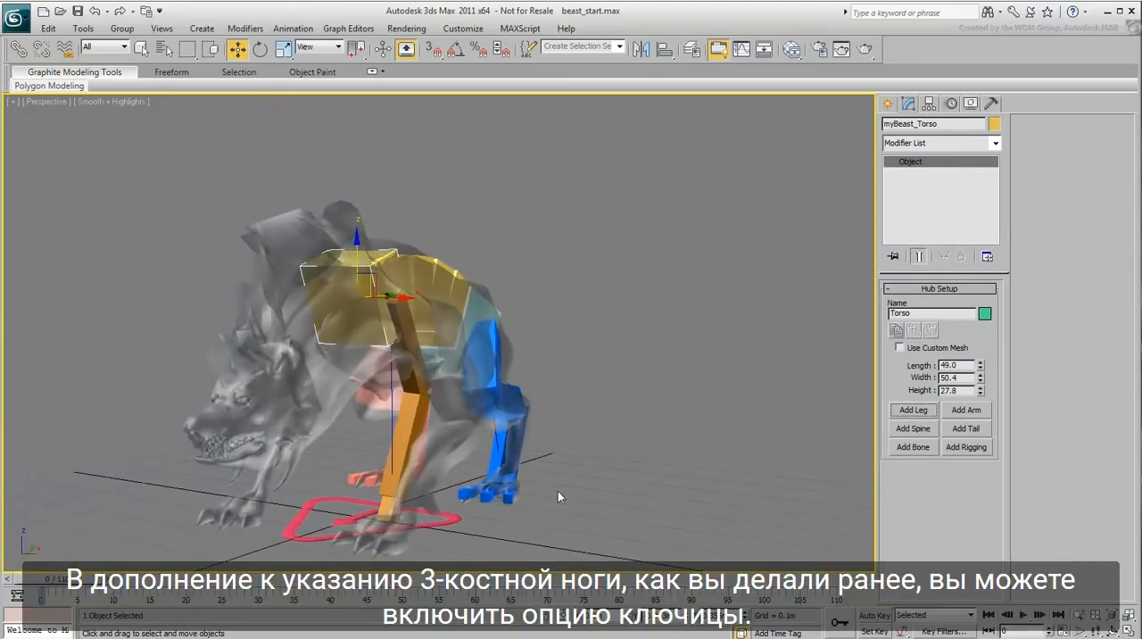
click(420, 376)
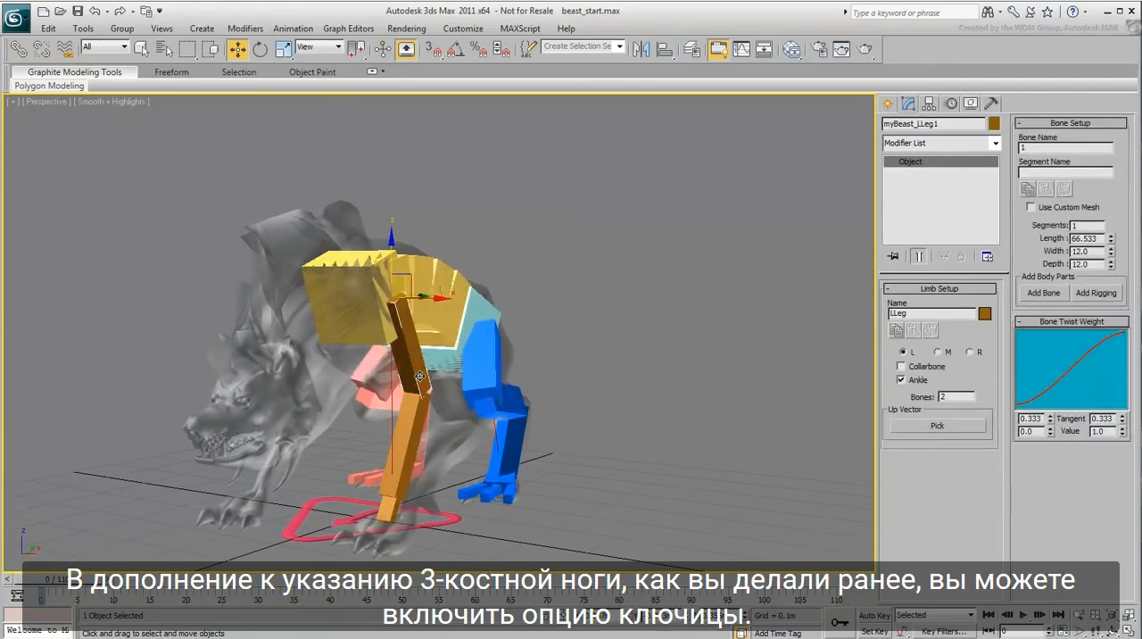
click(902, 367)
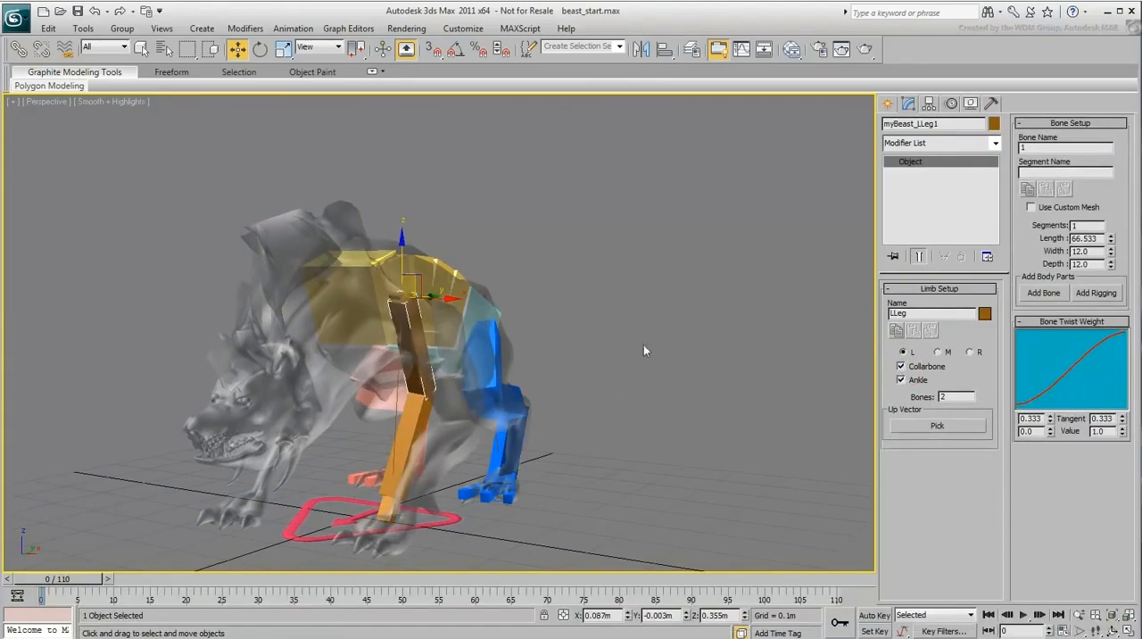
Step: Move the left front leg's collarbone backward along the side of the torso
mouse_move(436, 352)
alt+middle_down()
mouse_move(453, 369)
mouse_move(438, 370)
alt+middle_up()
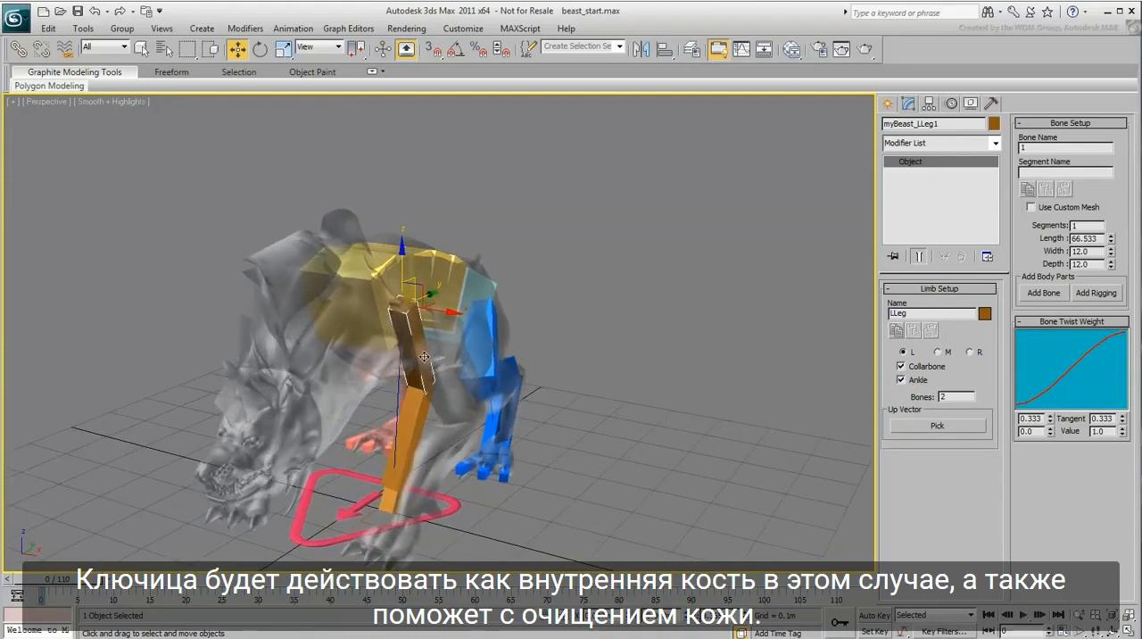
click(394, 302)
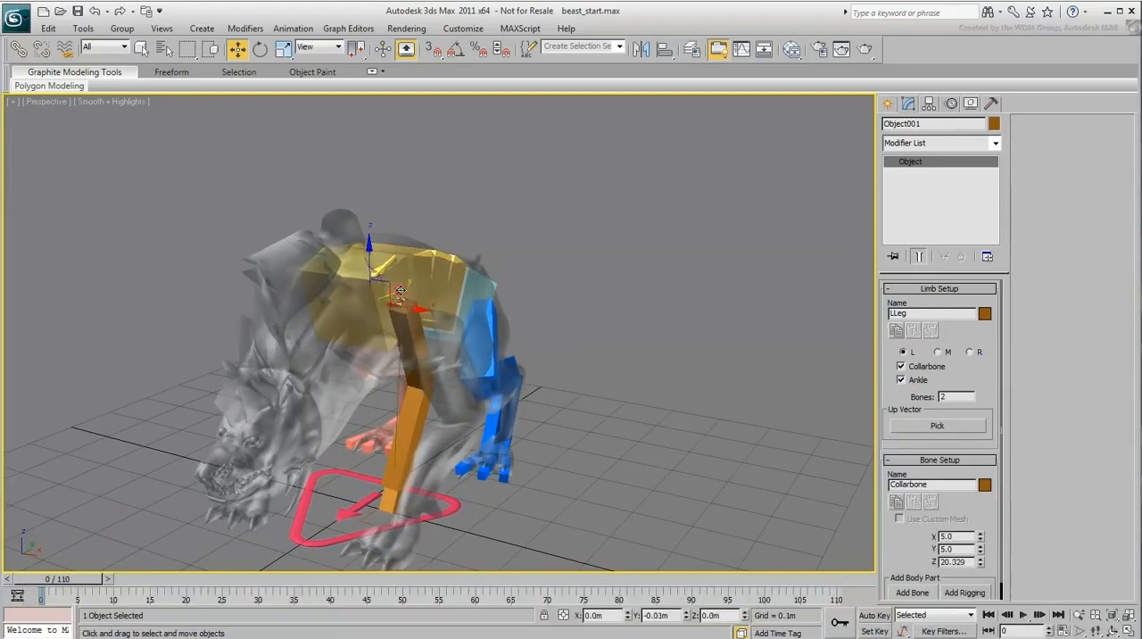
drag(361, 313, 420, 263)
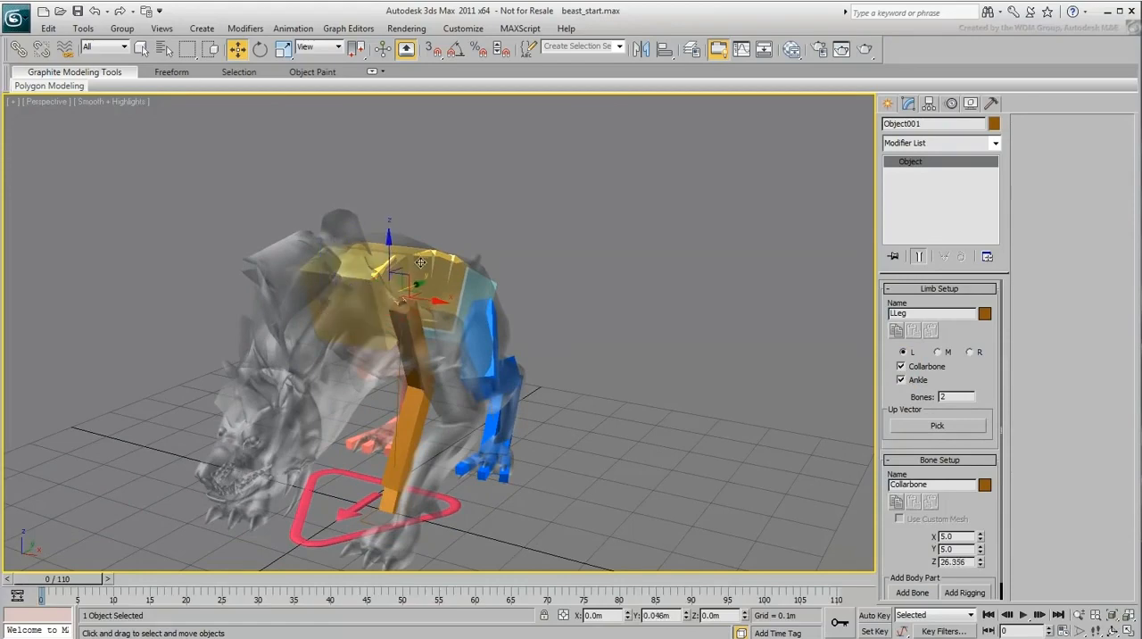
Step: Move the upper bone of the left front leg outward and reposition it at the mesh's shoulder, checking from several angles
alt+middle_drag(421, 374, 266, 386)
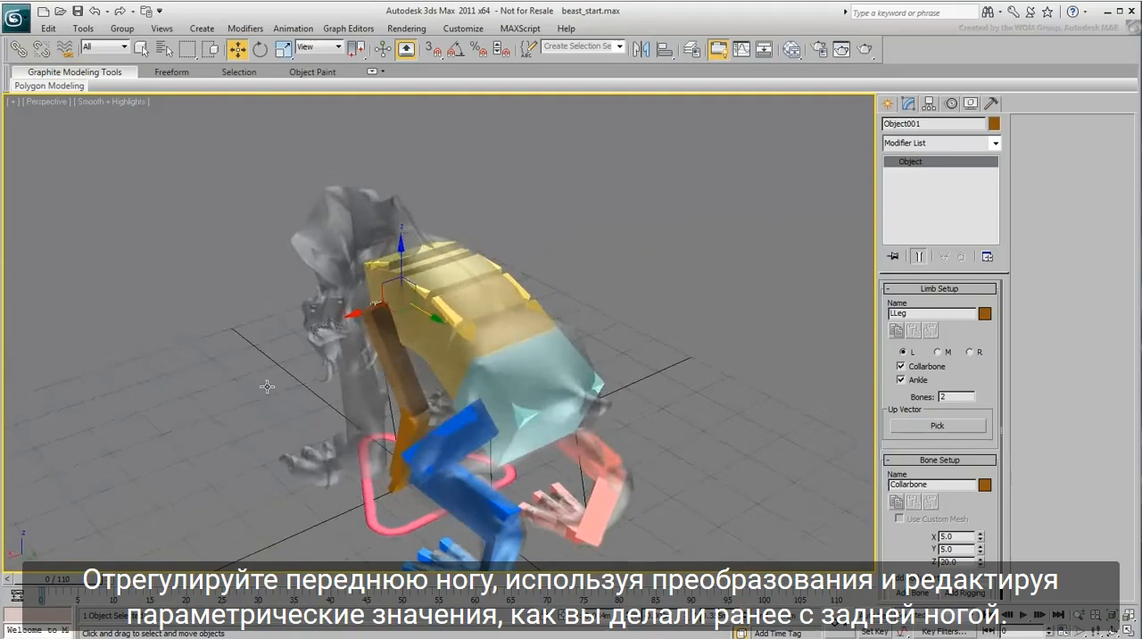
click(394, 349)
drag(344, 312, 306, 322)
alt+middle_drag(312, 379, 486, 332)
drag(419, 287, 425, 309)
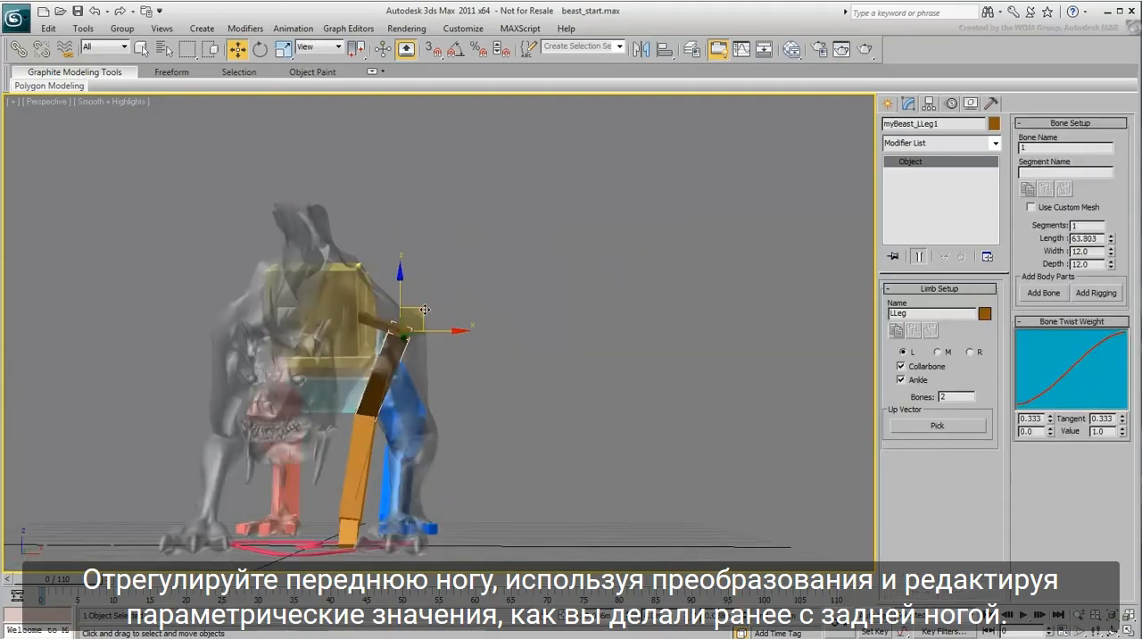
alt+middle_drag(428, 362, 313, 392)
drag(370, 312, 380, 321)
Step: Set the number of bones in the left front leg to 3
alt+middle_drag(316, 385, 419, 423)
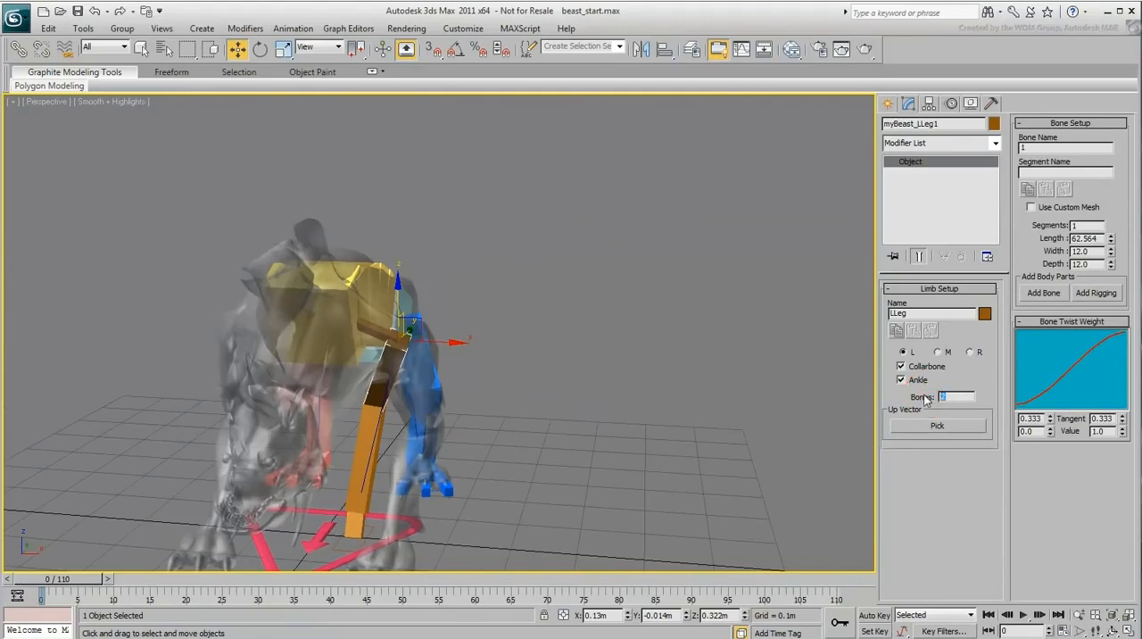
key(Return)
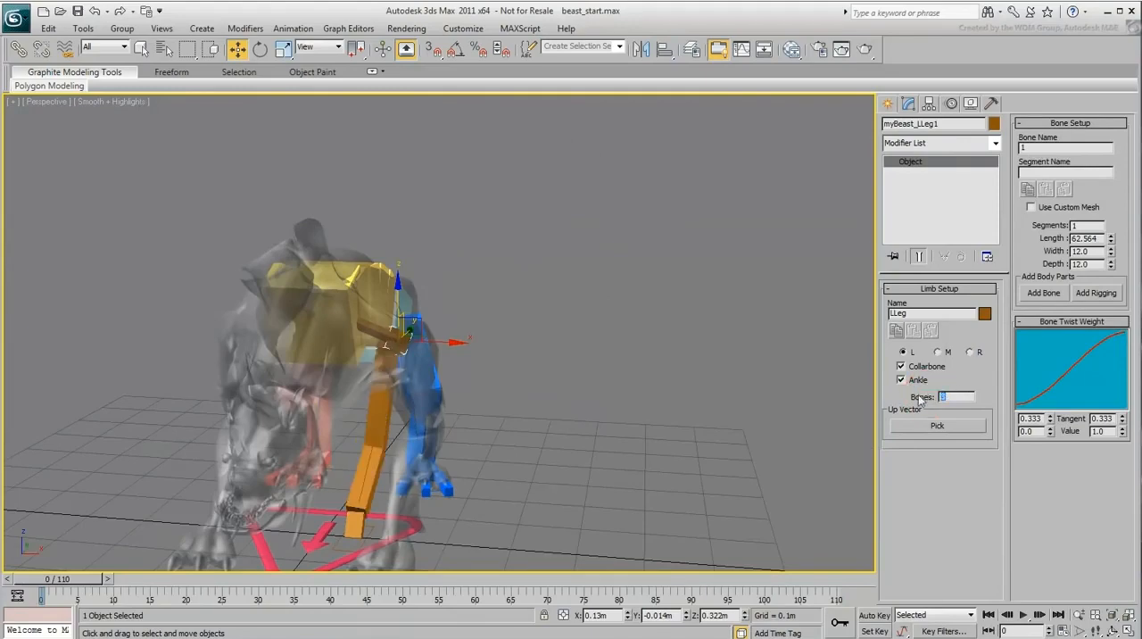
Step: Move the left front leg's upper joints so the bones follow the mesh's shoulder and elbow bend from front and side
click(375, 339)
mouse_move(374, 339)
alt+middle_down()
mouse_move(438, 412)
mouse_move(392, 339)
alt+middle_up()
drag(361, 333, 298, 367)
alt+middle_drag(273, 429, 362, 366)
drag(412, 294, 367, 374)
alt+middle_drag(245, 471, 371, 460)
drag(438, 390, 389, 391)
alt+middle_drag(401, 442, 309, 461)
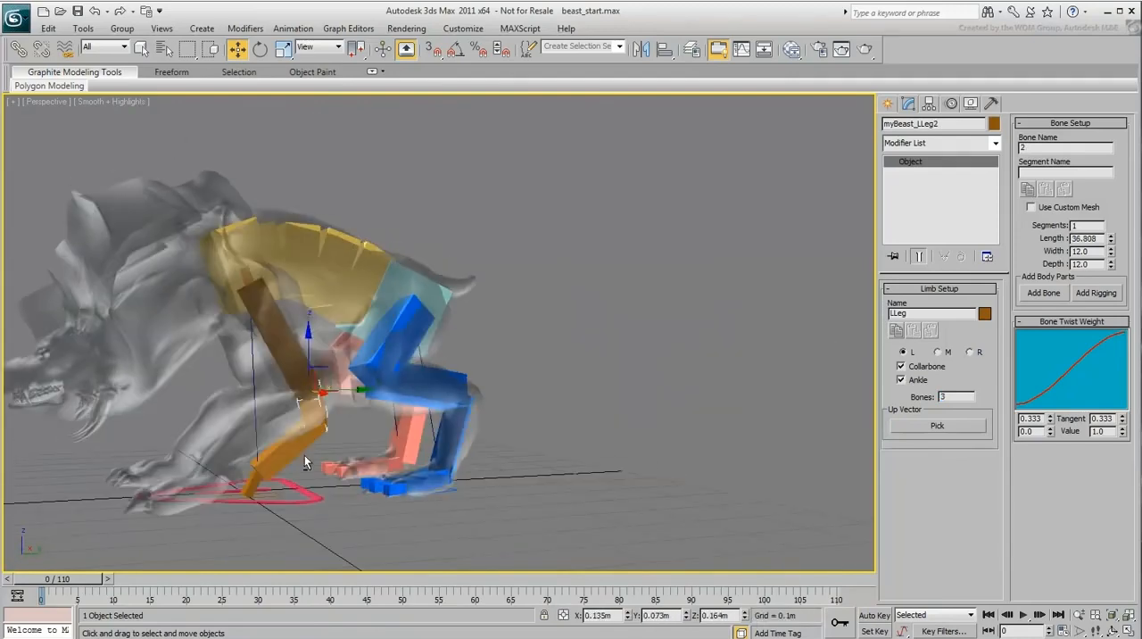
drag(329, 374, 331, 360)
Step: Move the left front leg's IK platform forward under the mesh's front paw
alt+middle_drag(267, 473, 349, 507)
click(266, 511)
drag(271, 511, 285, 533)
alt+middle_drag(346, 553, 501, 464)
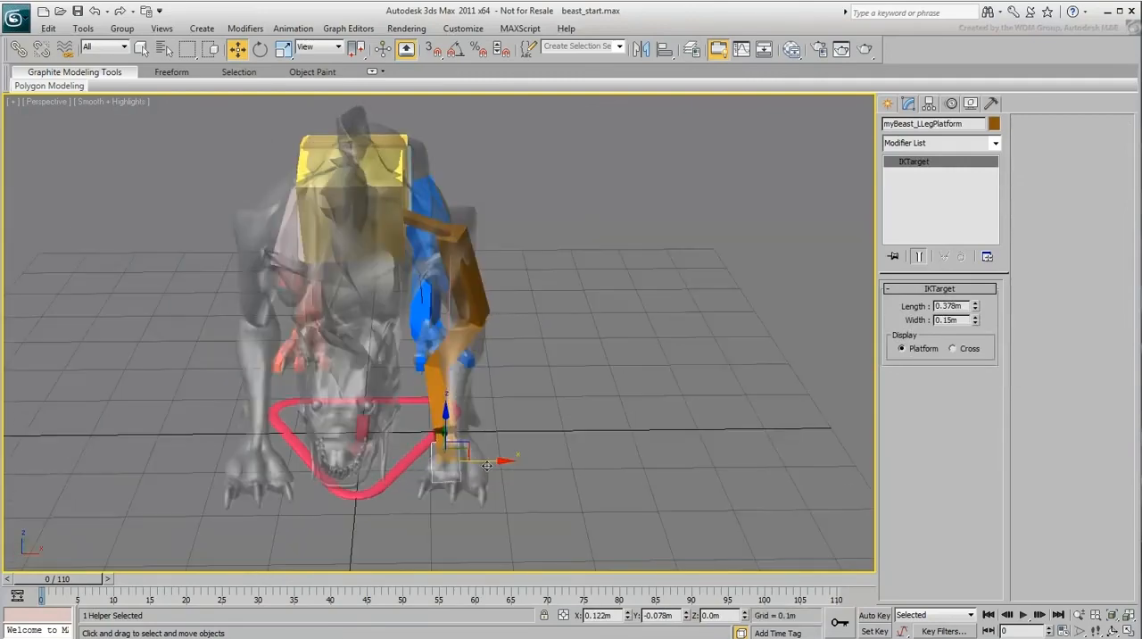
Step: Rotate the left front leg's platform to match the paw's direction and shift the lower bone sideways into the mesh
right_click(502, 464)
click(523, 487)
right_click(496, 491)
click(518, 502)
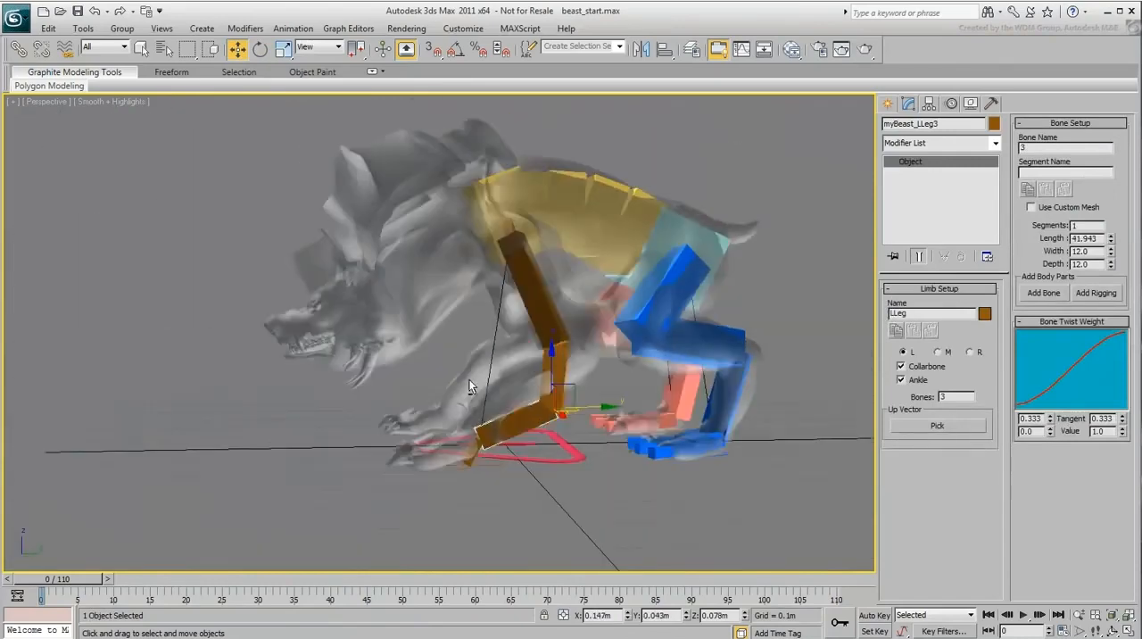
drag(556, 396, 545, 361)
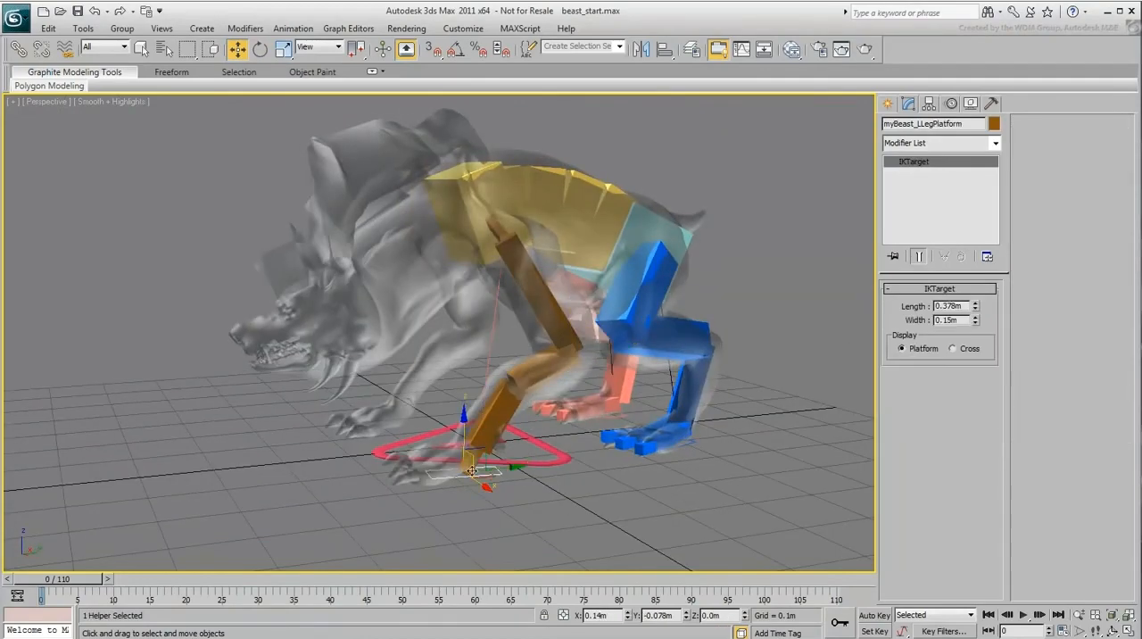
Step: Rotate the left front leg's ankle flat along the paw and move it forward into the mesh
right_click(469, 459)
click(489, 481)
scroll(413, 383, up, 5)
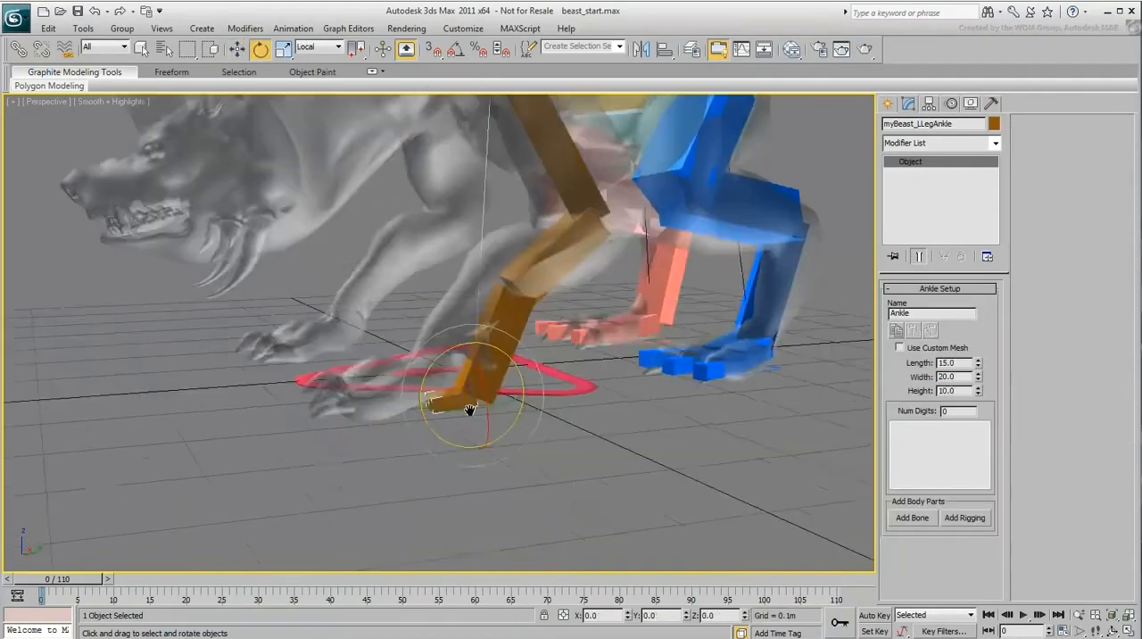
click(413, 384)
right_click(467, 389)
click(484, 407)
drag(463, 382, 403, 381)
Step: Reposition the second and third bones of the left front leg so they run through the mesh's forearm and wrist
click(548, 249)
drag(564, 209, 603, 208)
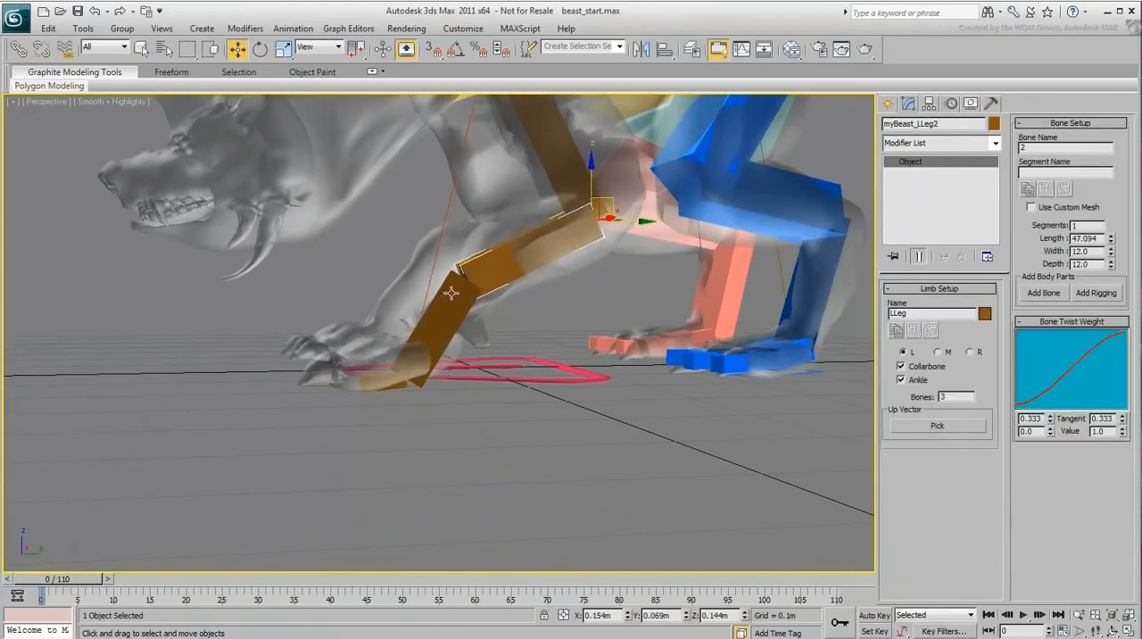
alt+middle_drag(450, 294, 460, 319)
click(460, 319)
drag(482, 270, 524, 240)
alt+middle_drag(593, 332, 525, 302)
key(shift+z)
click(609, 220)
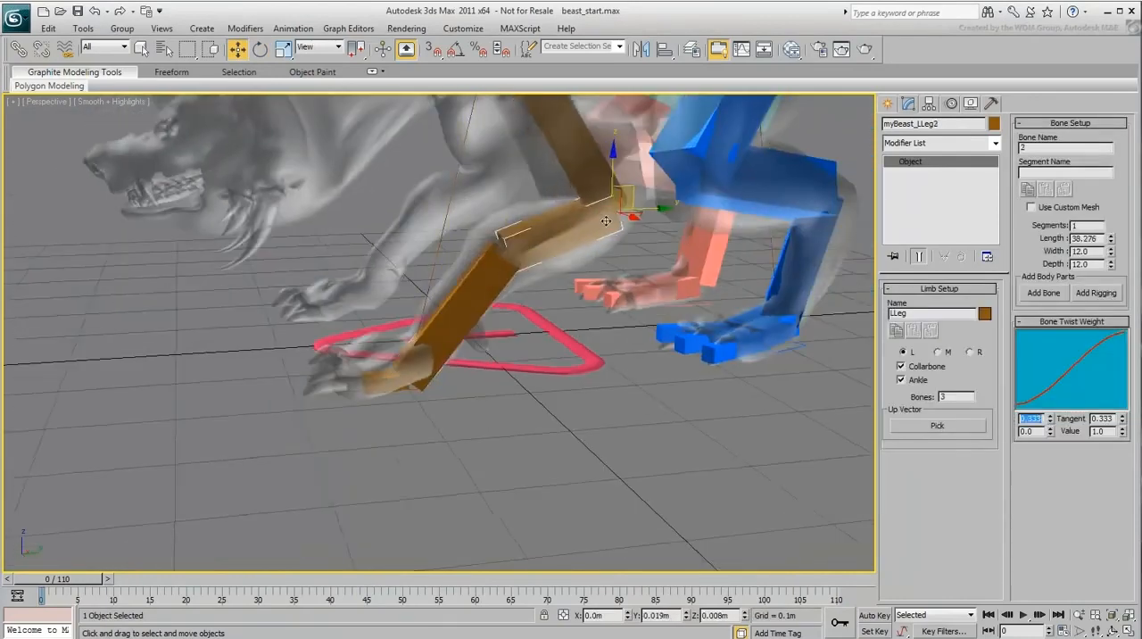
Step: Nudge the left front leg's ankle slightly upward within the mesh's paw
alt+middle_drag(441, 404, 462, 370)
click(395, 376)
drag(416, 364, 421, 349)
alt+middle_drag(526, 393, 513, 419)
middle_drag(513, 419, 523, 344)
Step: Check the left front leg's upper bone and adjust the X size of its collarbone
click(489, 333)
click(432, 218)
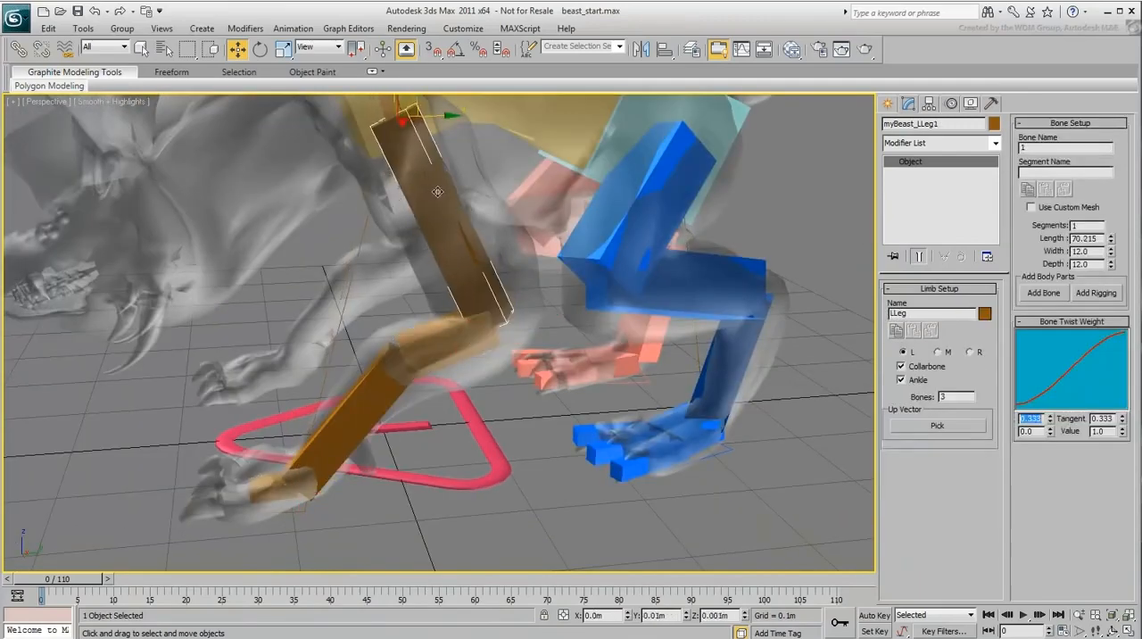
alt+middle_drag(380, 278, 403, 288)
middle_drag(403, 288, 453, 343)
click(420, 147)
alt+middle_drag(408, 264, 451, 297)
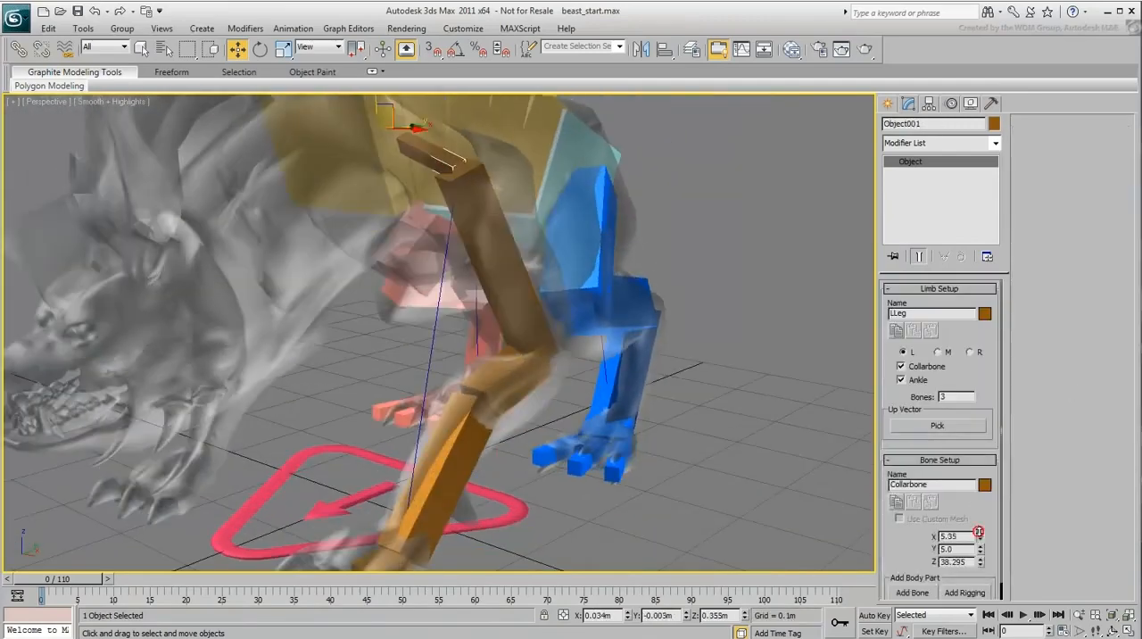
Step: Increase the width and depth of the left front leg's upper bone to fill the mesh's upper leg
click(504, 251)
alt+middle_drag(504, 251, 465, 238)
drag(1110, 251, 1106, 221)
alt+middle_drag(402, 309, 476, 293)
drag(1111, 265, 1110, 265)
alt+middle_drag(696, 389, 603, 353)
drag(1111, 265, 1111, 241)
alt+middle_drag(570, 375, 560, 368)
Step: Set the left front leg's second bone width to about 16.56 and adjust the third bone's width
click(516, 336)
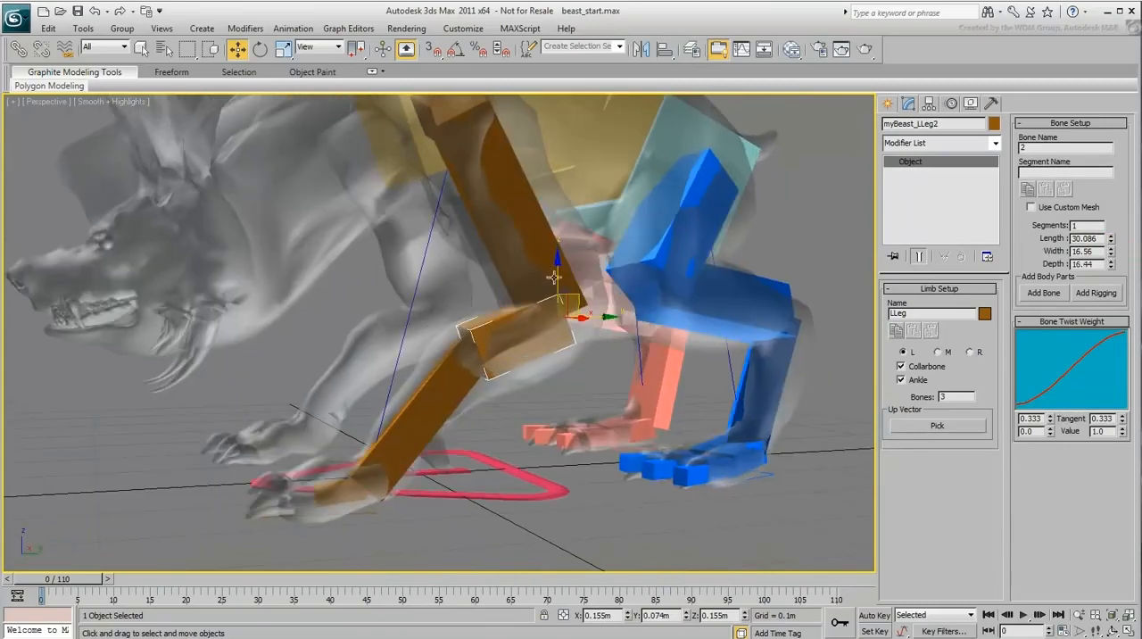
click(456, 395)
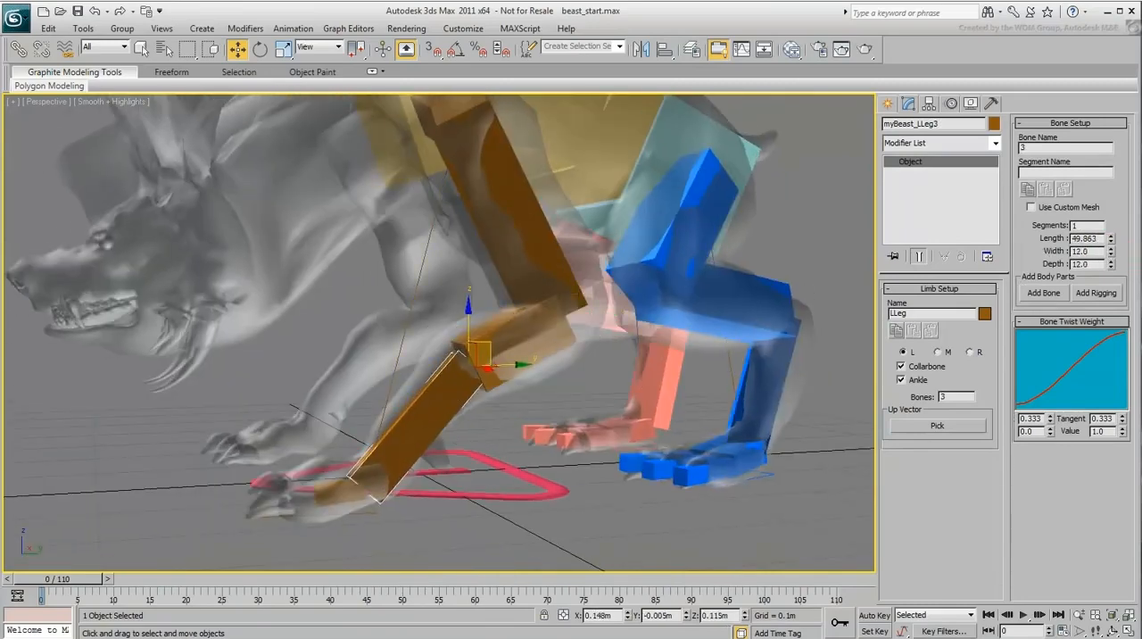
drag(1111, 252, 1110, 257)
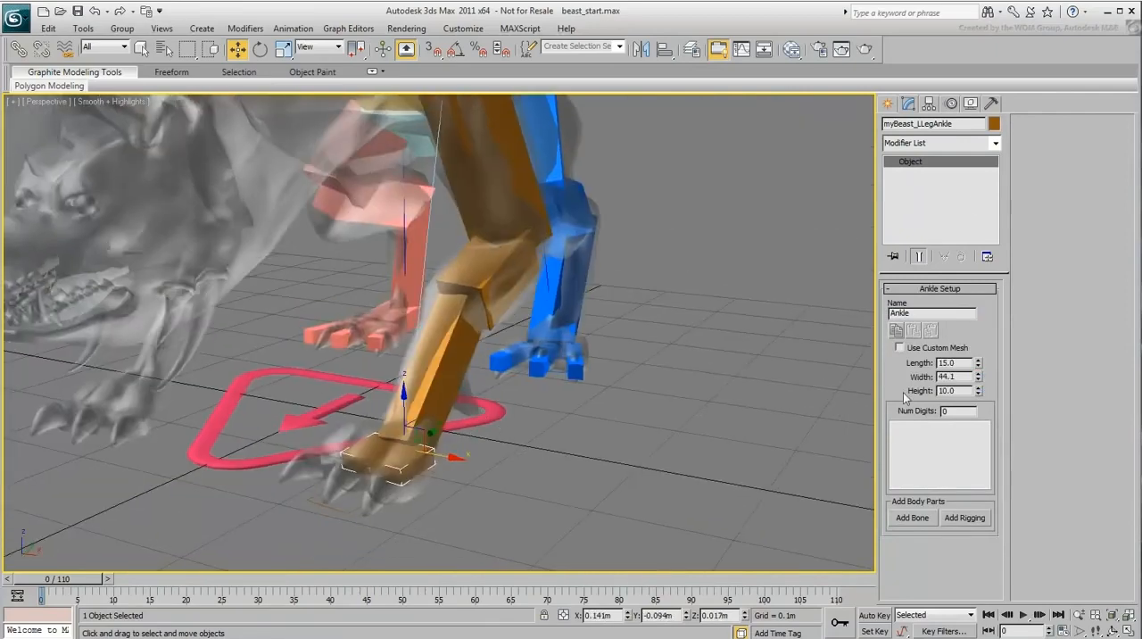
Step: Resize the left front leg's ankle to fill the paw and set its number of digits to 3
drag(977, 388, 978, 375)
click(939, 411)
text(3)
key(Return)
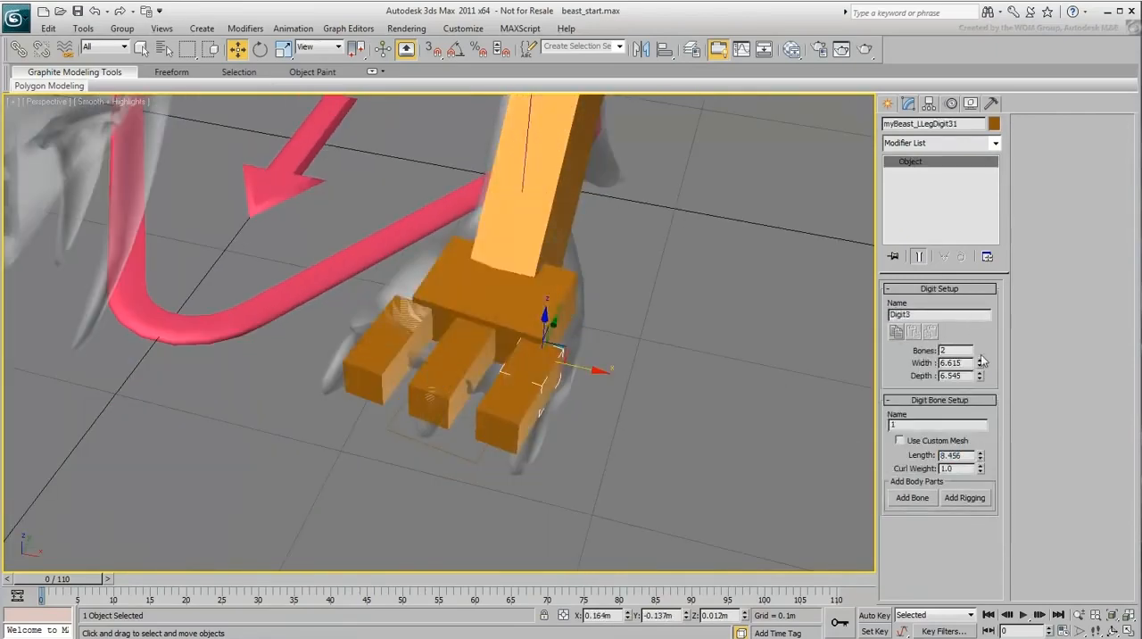
Step: Narrow the front paw's Digit3 to about 4.96, rotate it to match the outer toe and lengthen it
drag(982, 361, 982, 377)
key(e)
drag(564, 390, 583, 386)
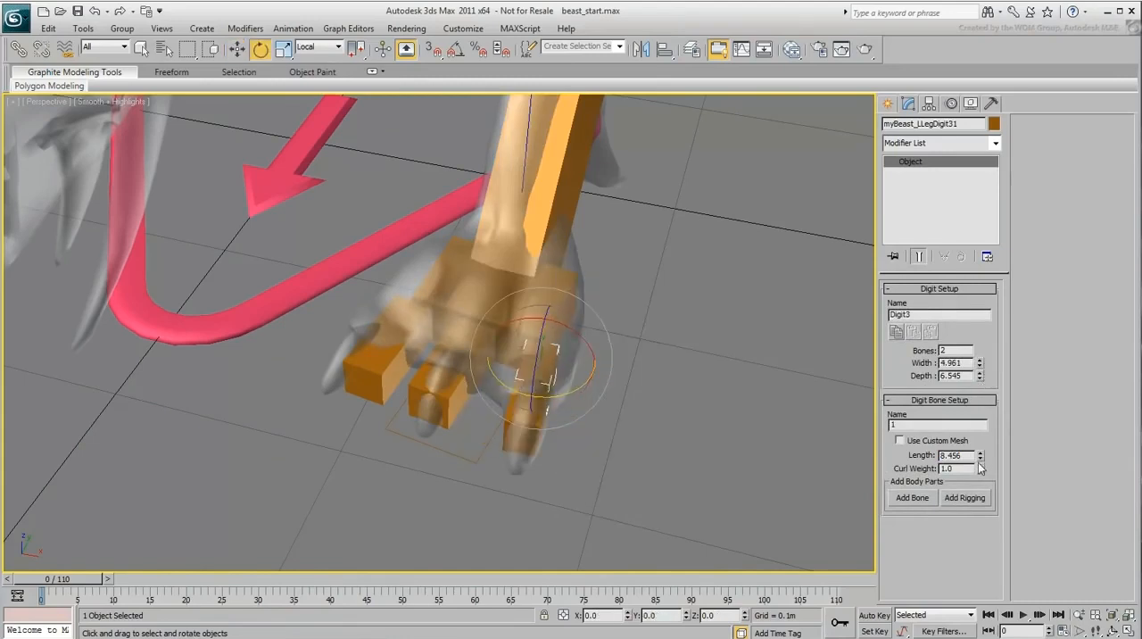
drag(980, 456, 963, 168)
Step: Set the front paw's middle digit length to about 11.05 and its width to about 5.56
click(492, 365)
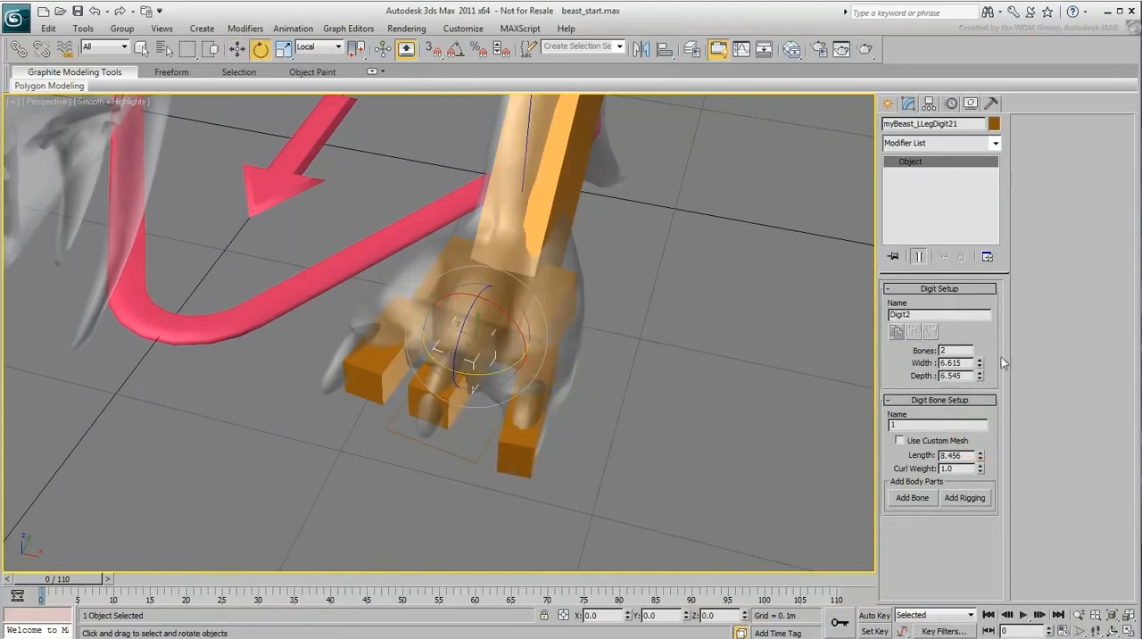
drag(980, 453, 981, 428)
drag(979, 364, 979, 380)
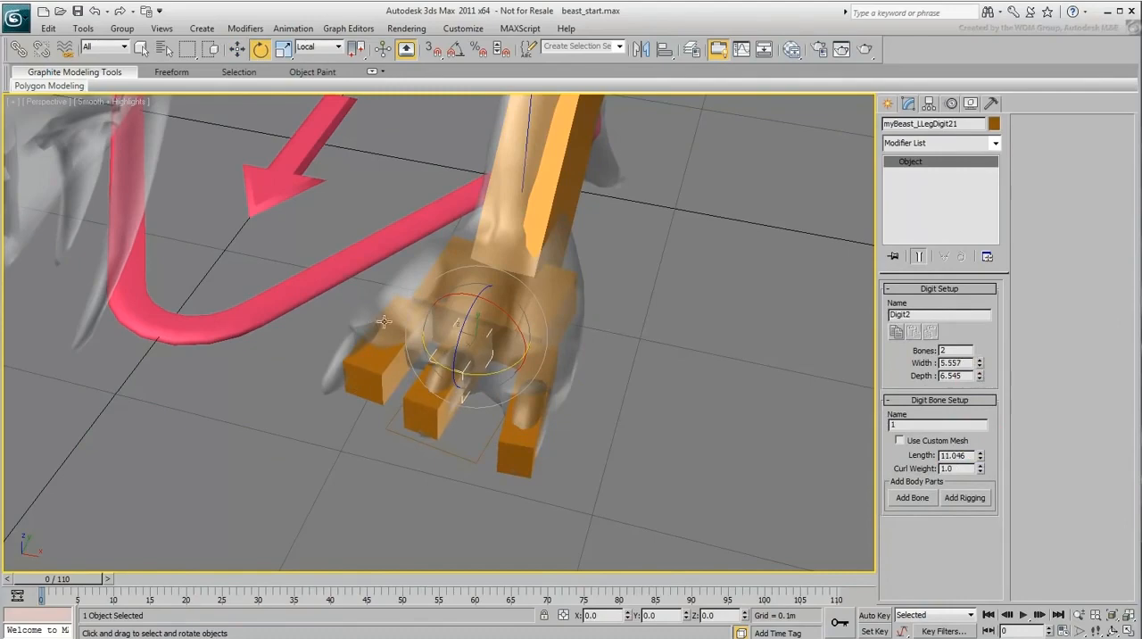
Step: Rotate and move the front paw's Digit1 onto the inner toe, with width about 5.49 and length about 10.17
click(384, 322)
drag(422, 351, 407, 350)
right_click(438, 345)
click(453, 359)
drag(448, 320, 411, 351)
ctrl+click(360, 364)
click(449, 400)
drag(980, 366, 980, 374)
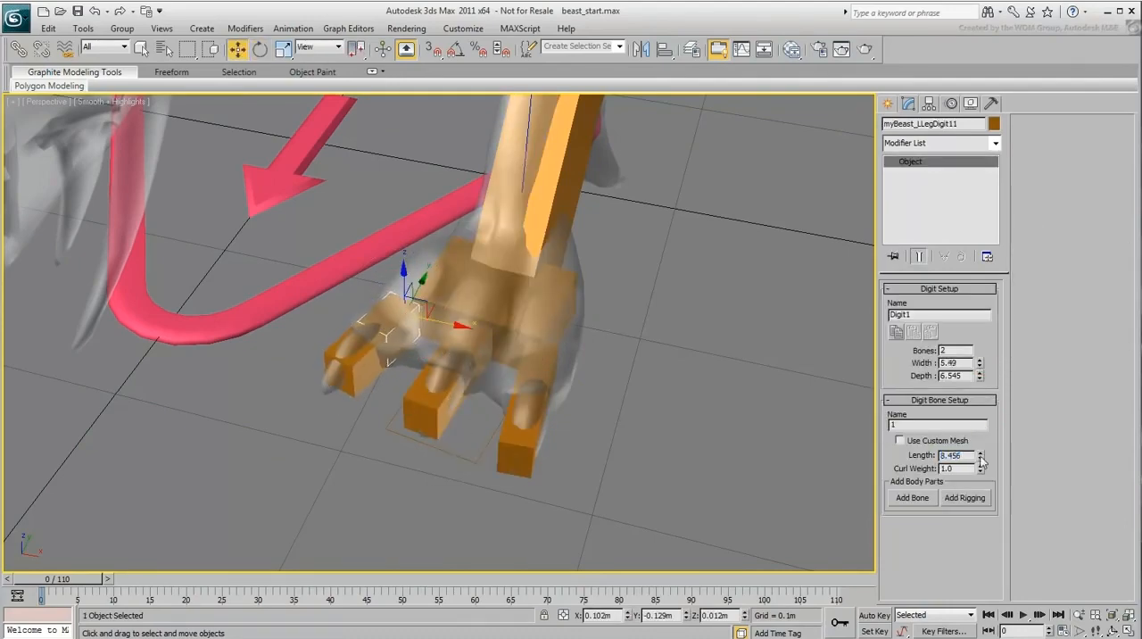
drag(980, 455, 980, 439)
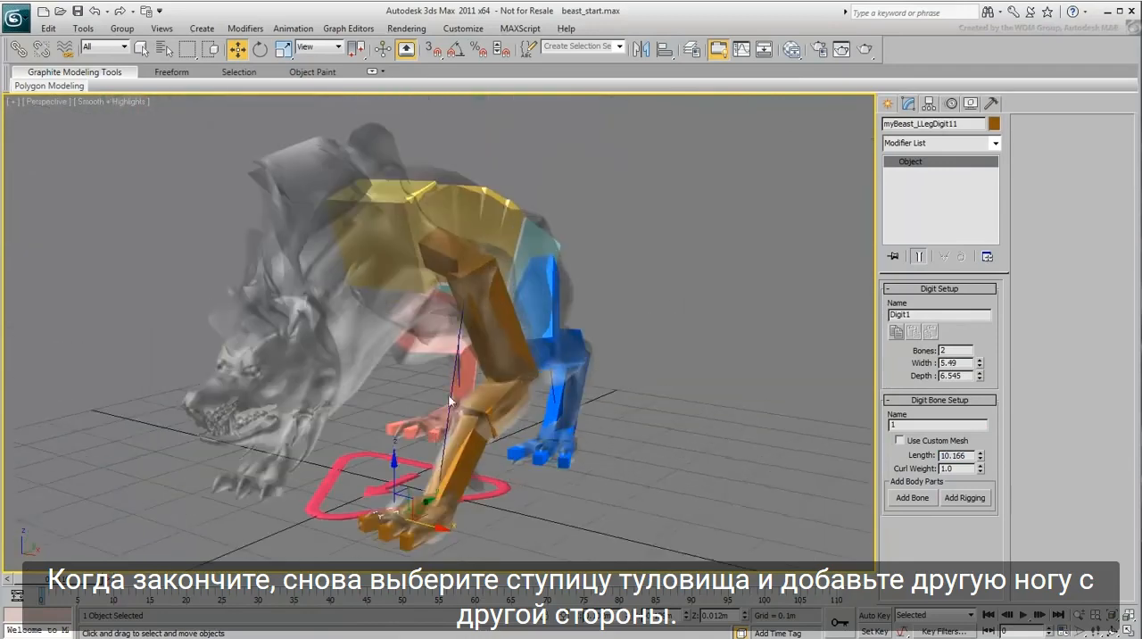
Step: Add a second leg to the Torso hub for the opposite front leg and check it from several angles
middle_drag(517, 476, 509, 445)
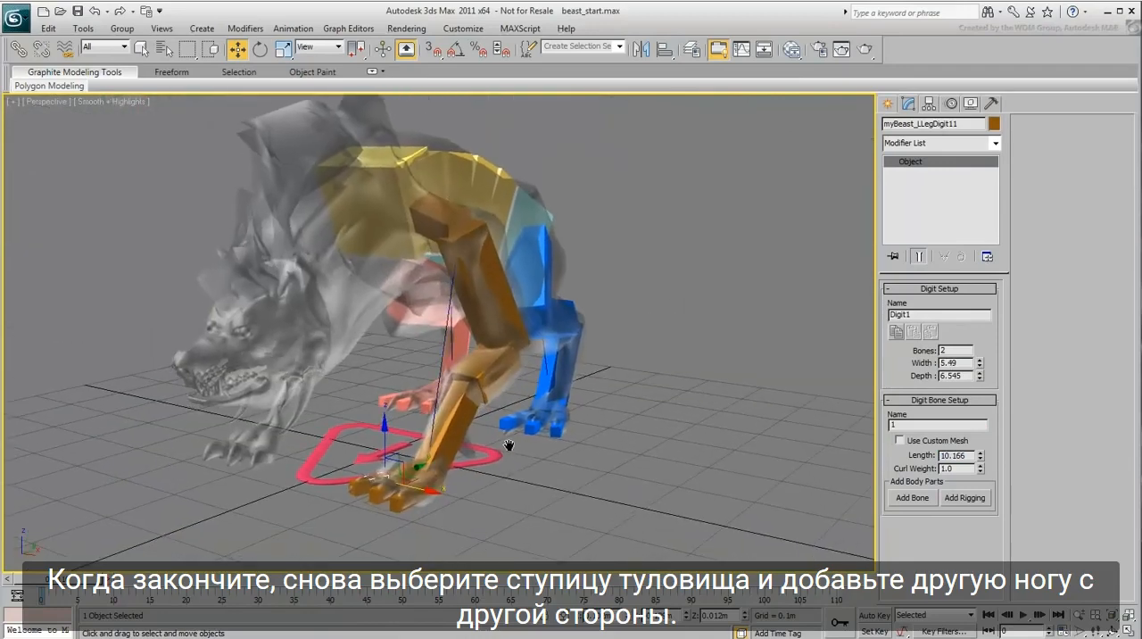
click(380, 230)
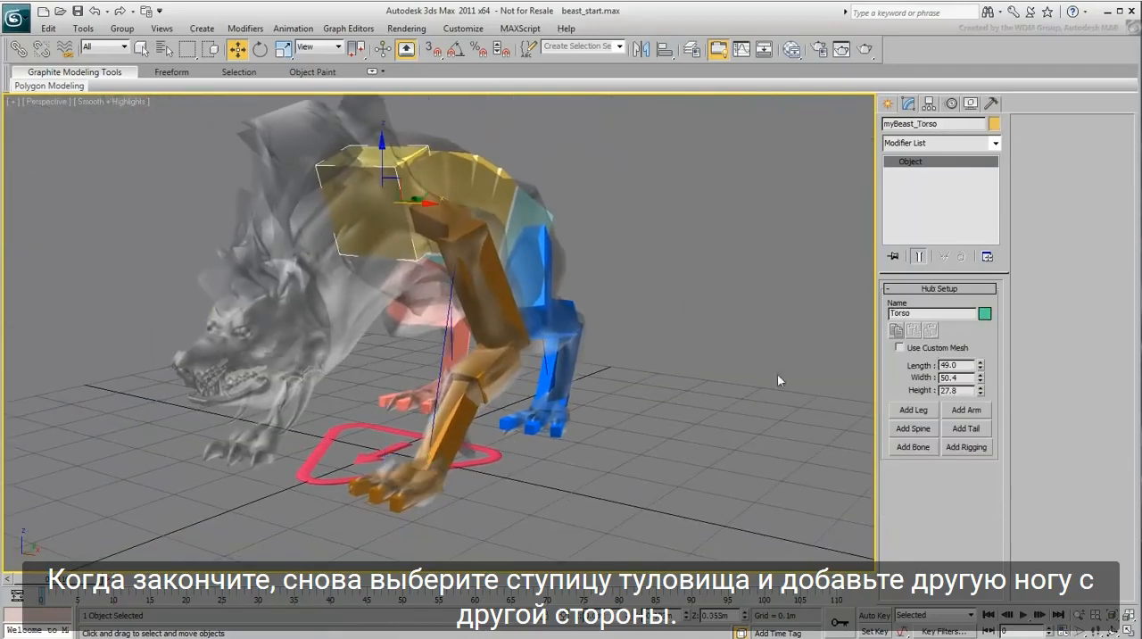
click(912, 409)
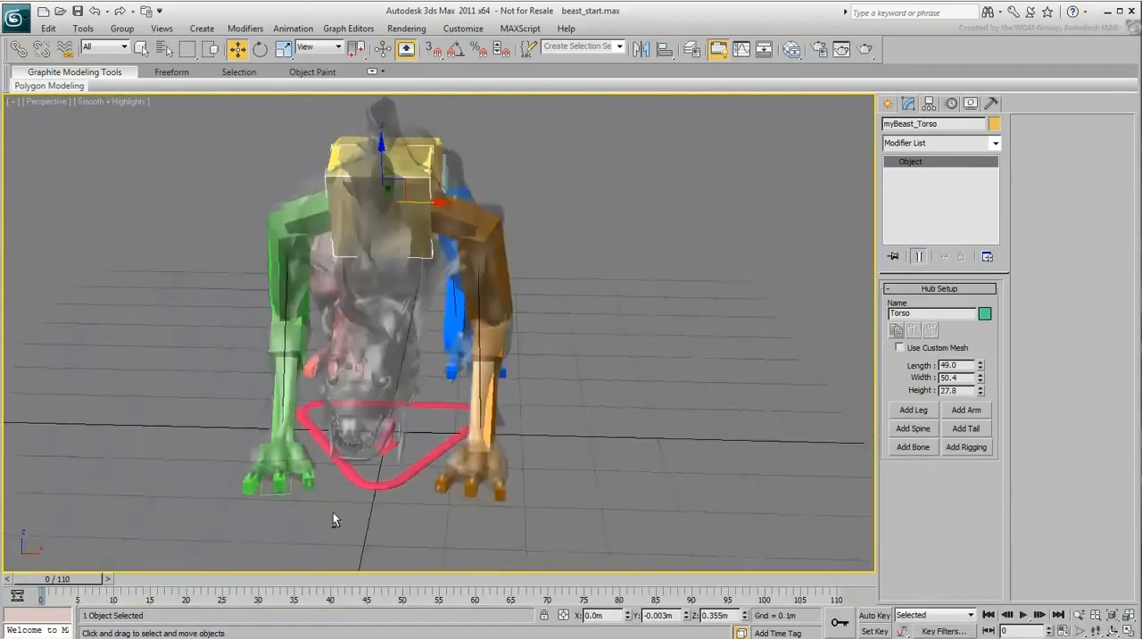
alt+middle_drag(375, 518, 266, 500)
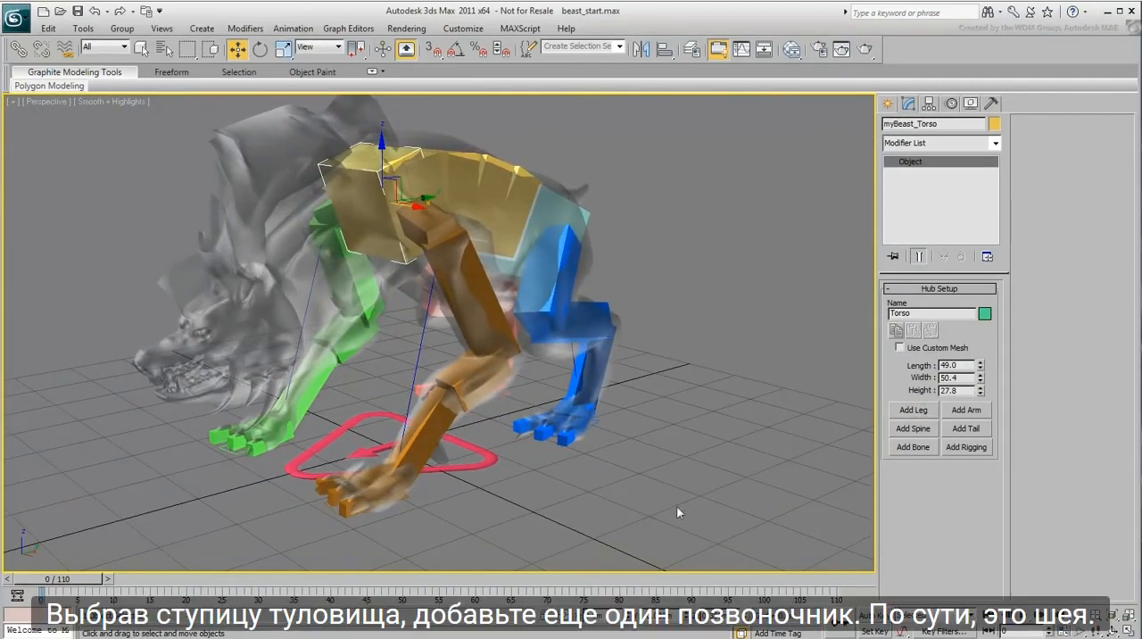
Step: Add another spine to the Torso hub and rename the new hub at its end Head
click(916, 428)
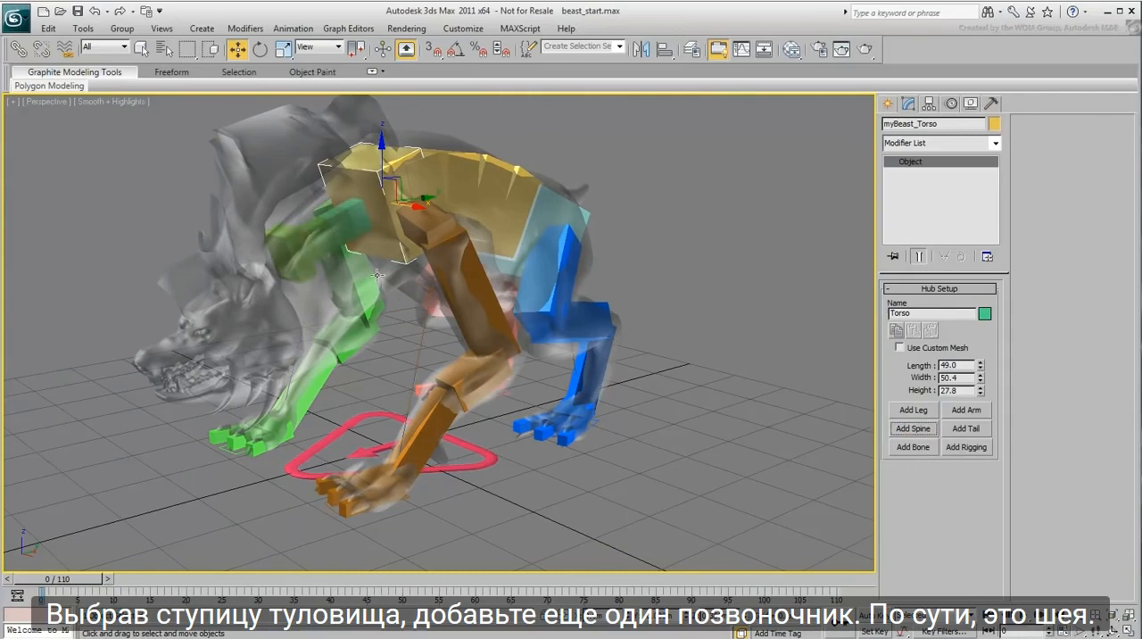
click(300, 268)
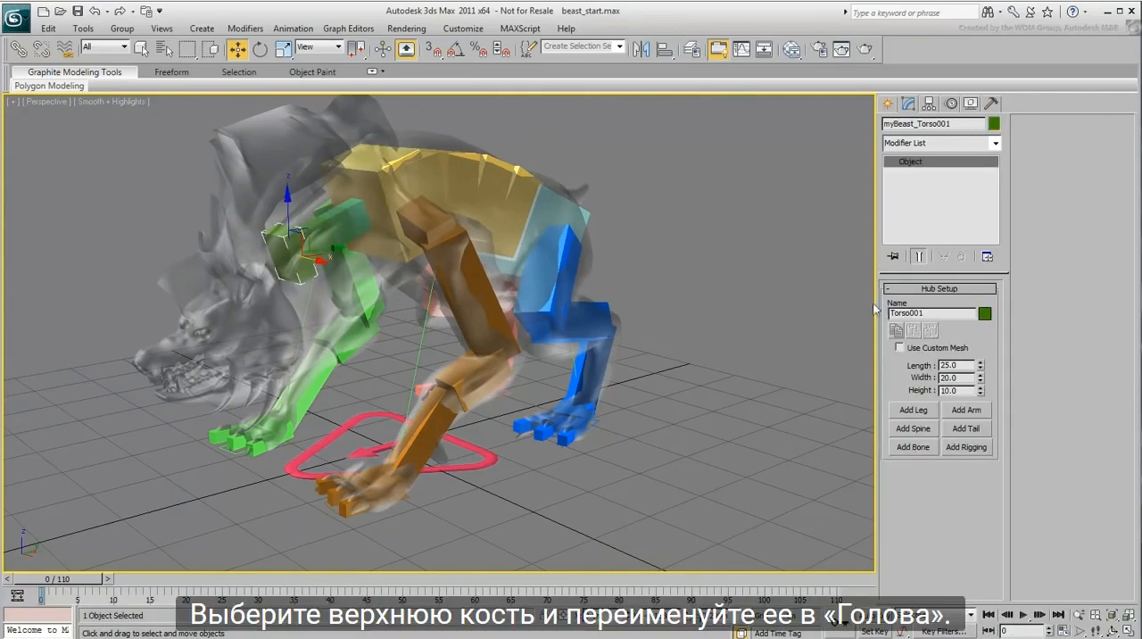
drag(940, 313, 830, 309)
text(Head)
key(Return)
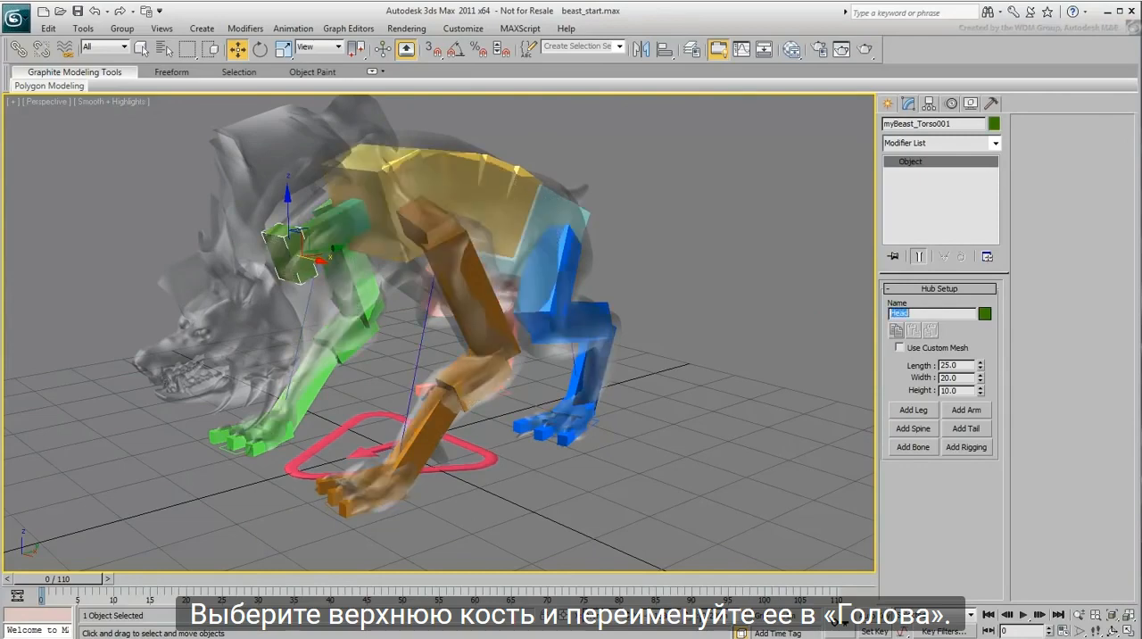
Step: Rename the new spine between the Torso and Head hubs to Neck
middle_drag(546, 317, 569, 345)
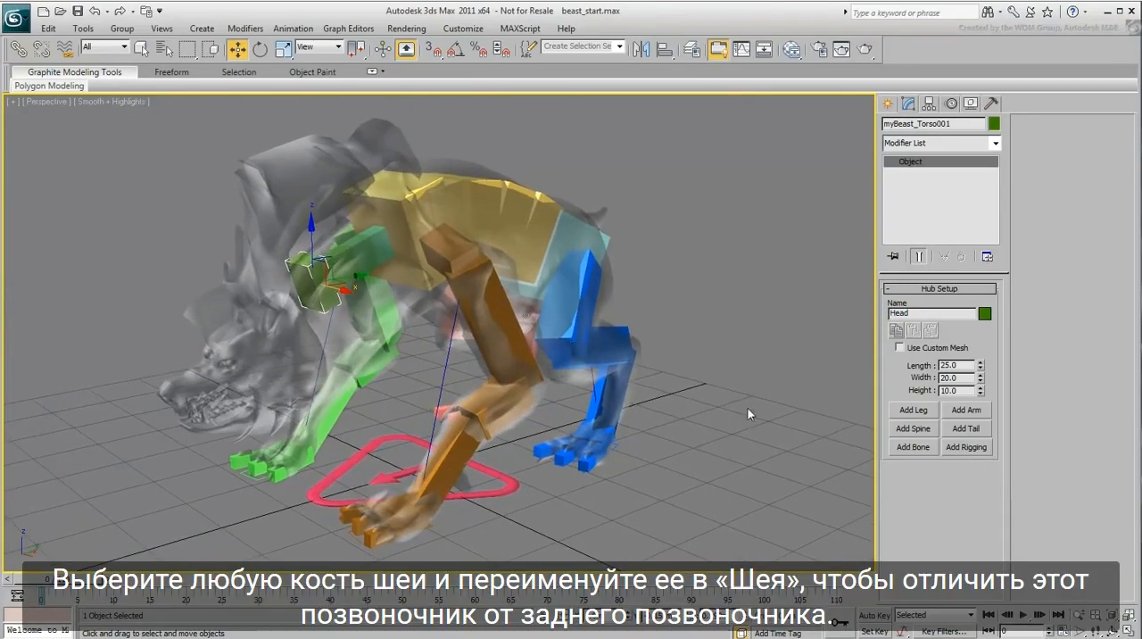
click(373, 258)
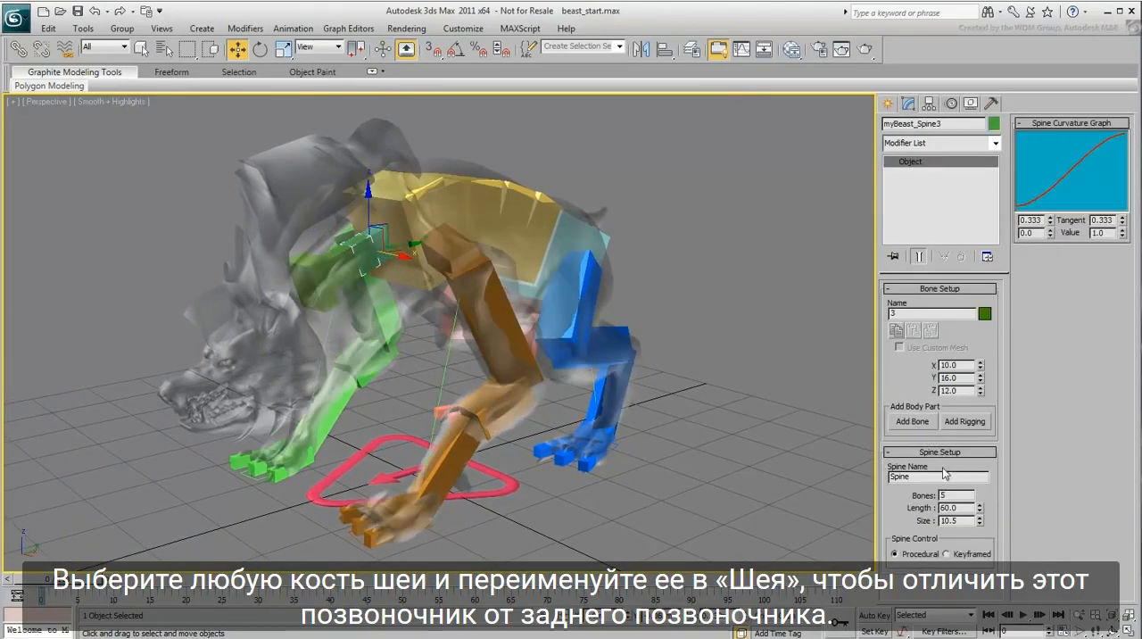
drag(944, 474, 854, 476)
middle_drag(669, 357, 649, 358)
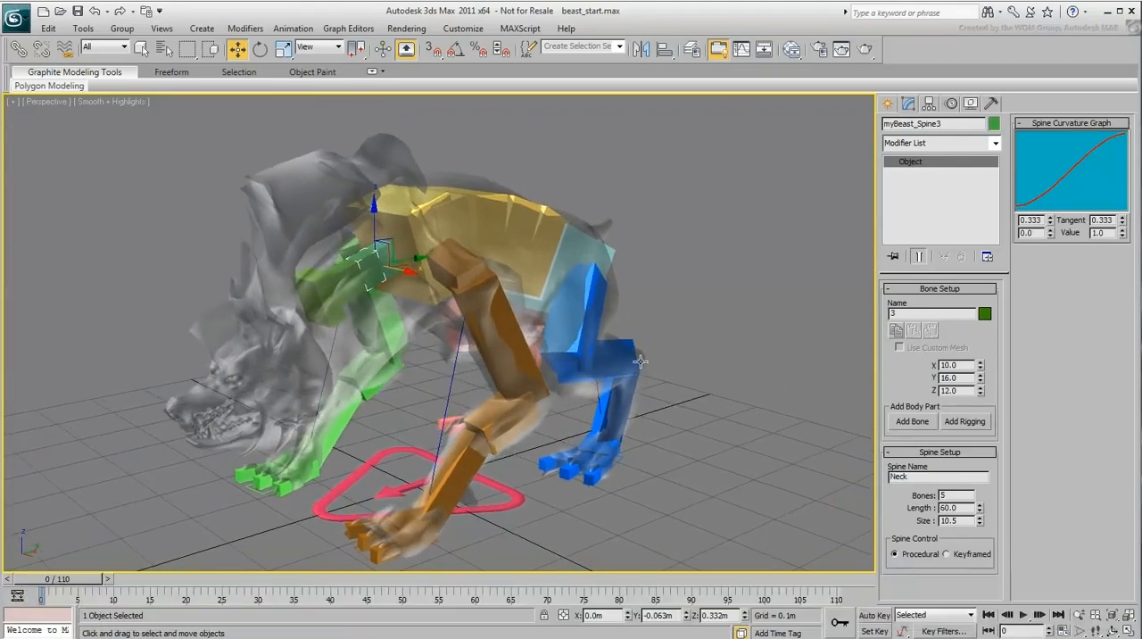
Step: Move the Head hub forward and down to the base of the mesh's skull
click(335, 309)
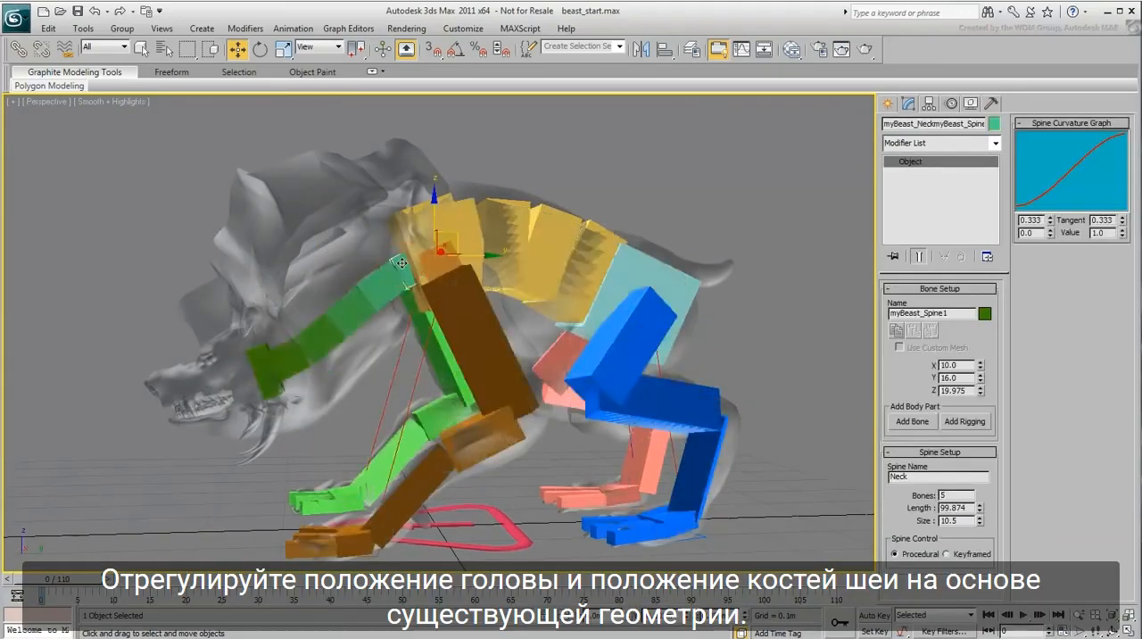
drag(259, 369, 258, 354)
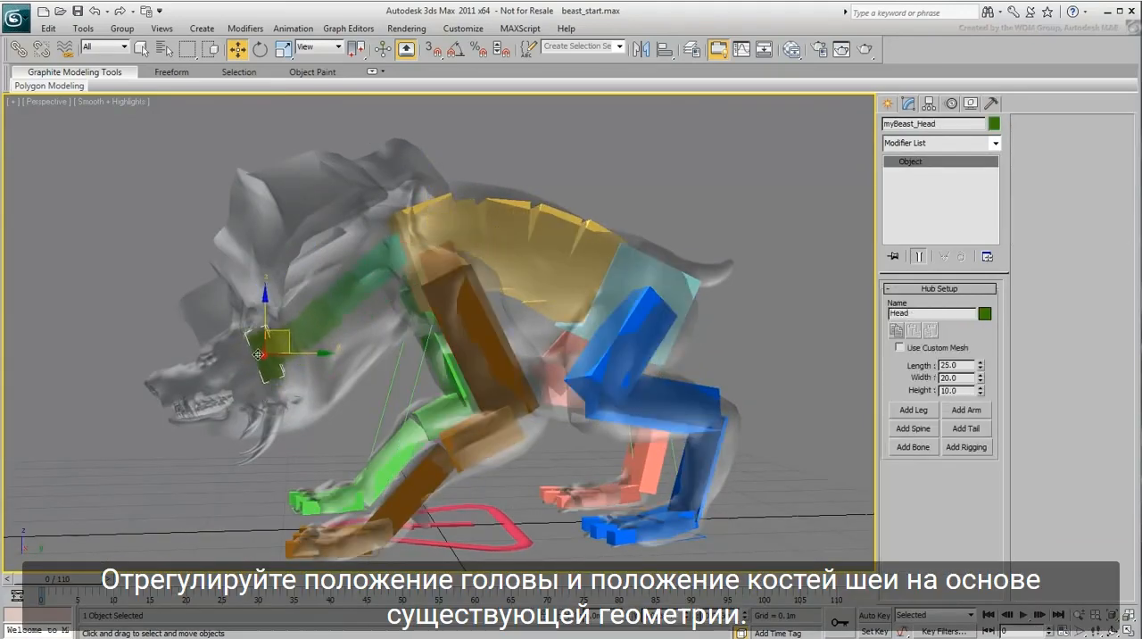
drag(258, 354, 252, 371)
Step: Rotate individual neck bones so the neck curves along the mesh, and readjust the Head hub's position
right_click(380, 267)
click(392, 293)
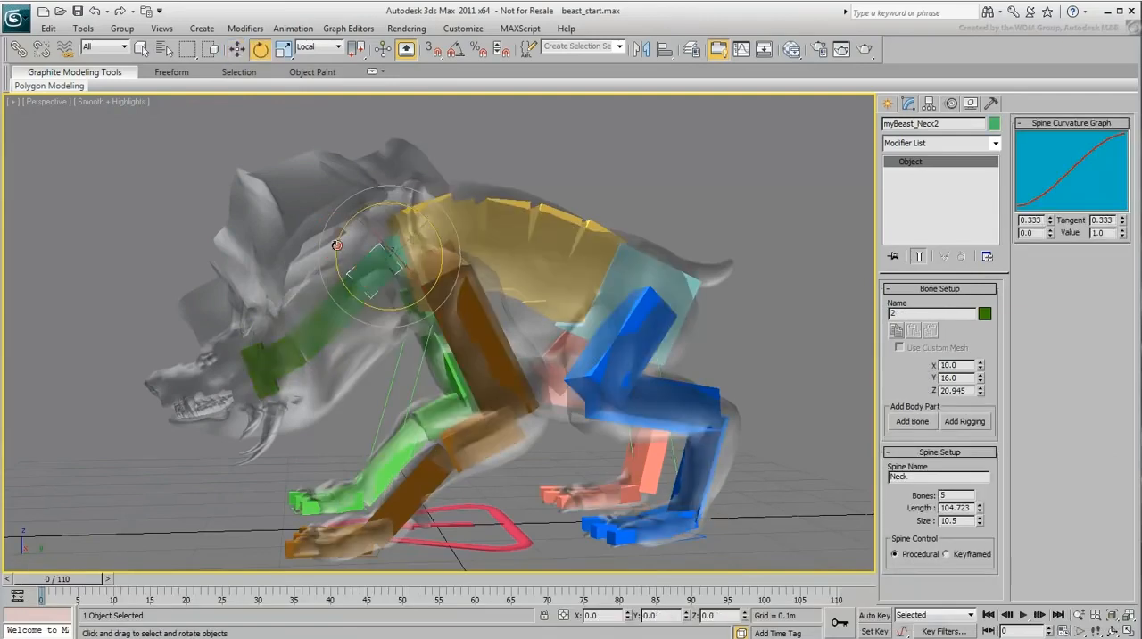
drag(336, 244, 345, 229)
click(329, 289)
drag(303, 286, 309, 303)
click(300, 336)
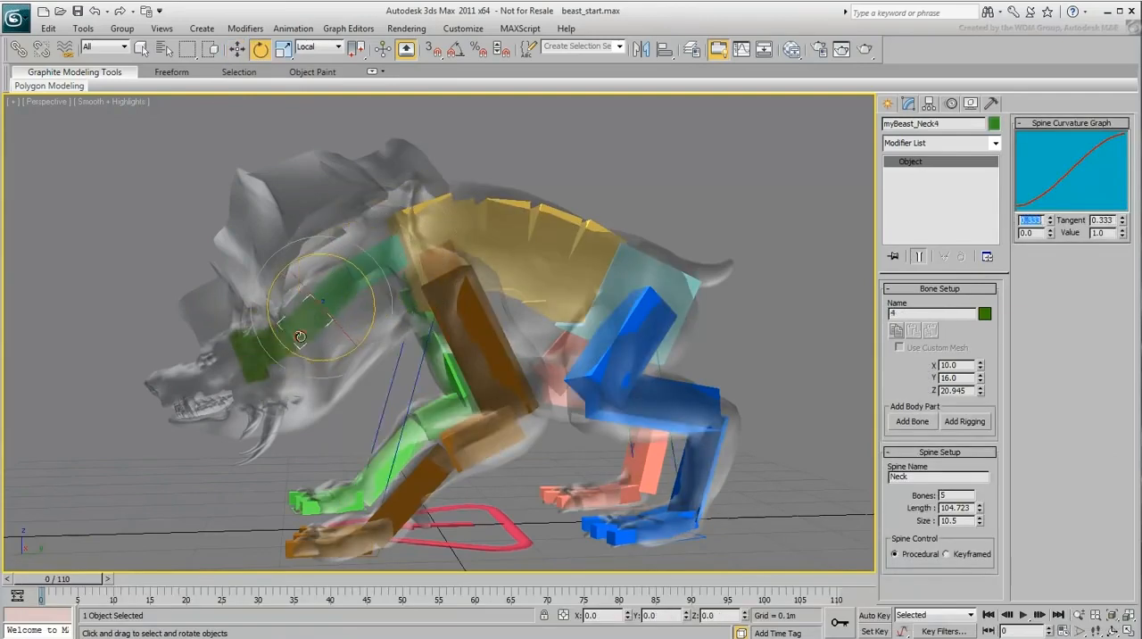
right_click(284, 366)
click(308, 376)
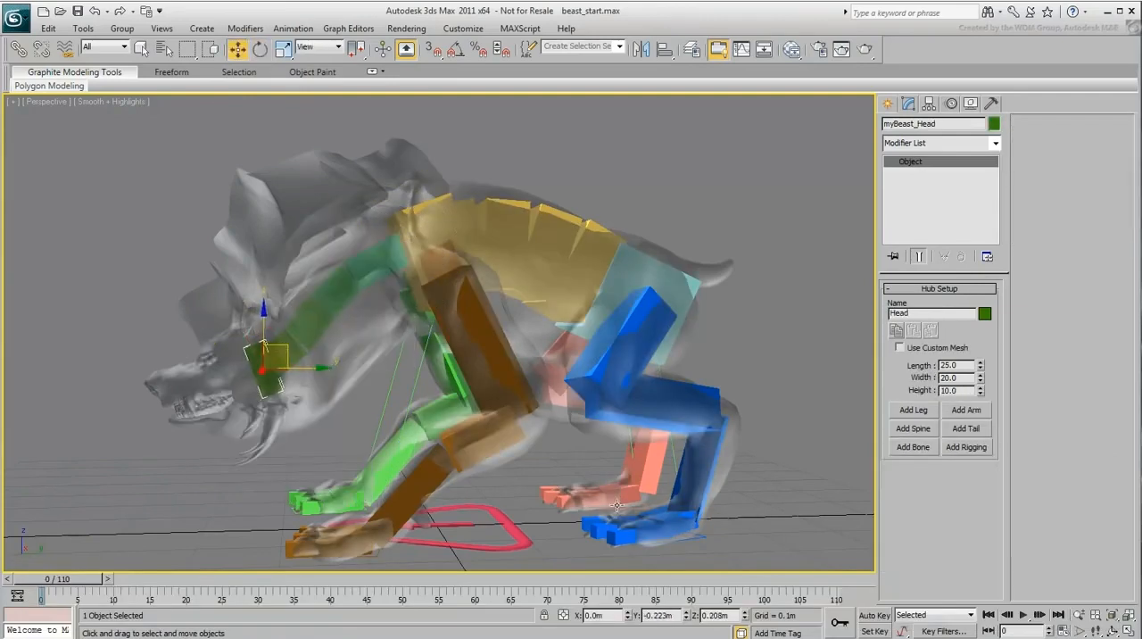
Step: Size the Head hub to fill the skull, with length 33.25, width 31.4 and height 29.4
alt+middle_drag(616, 506, 553, 499)
drag(980, 367, 977, 348)
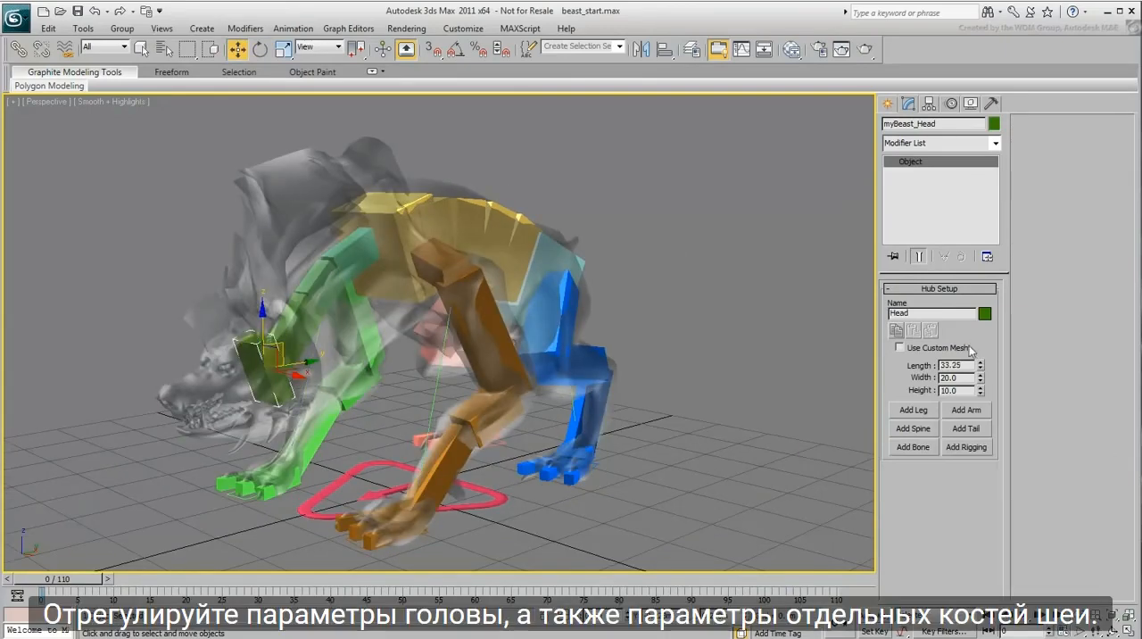
alt+middle_drag(624, 446, 571, 428)
drag(979, 378, 977, 354)
mouse_move(232, 408)
alt+middle_down()
mouse_move(330, 404)
mouse_move(223, 407)
alt+middle_up()
drag(980, 392, 959, 236)
drag(288, 349, 279, 356)
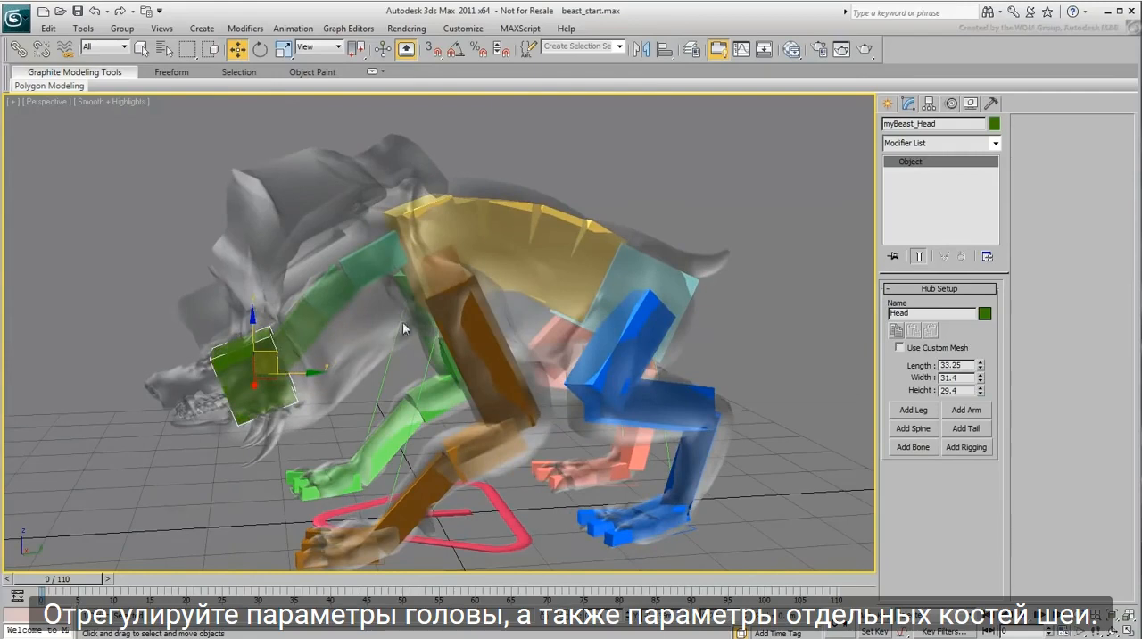
Step: Thicken the individual neck bones to fill the mesh's neck, with the third bone's X at 33.1 and the fifth bone's X at 31.1
click(367, 264)
alt+middle_drag(354, 350, 391, 353)
drag(979, 365, 978, 330)
mouse_move(370, 356)
alt+middle_down()
mouse_move(383, 359)
mouse_move(353, 365)
alt+middle_up()
drag(980, 365, 981, 330)
alt+middle_drag(680, 426, 558, 406)
drag(979, 378, 972, 291)
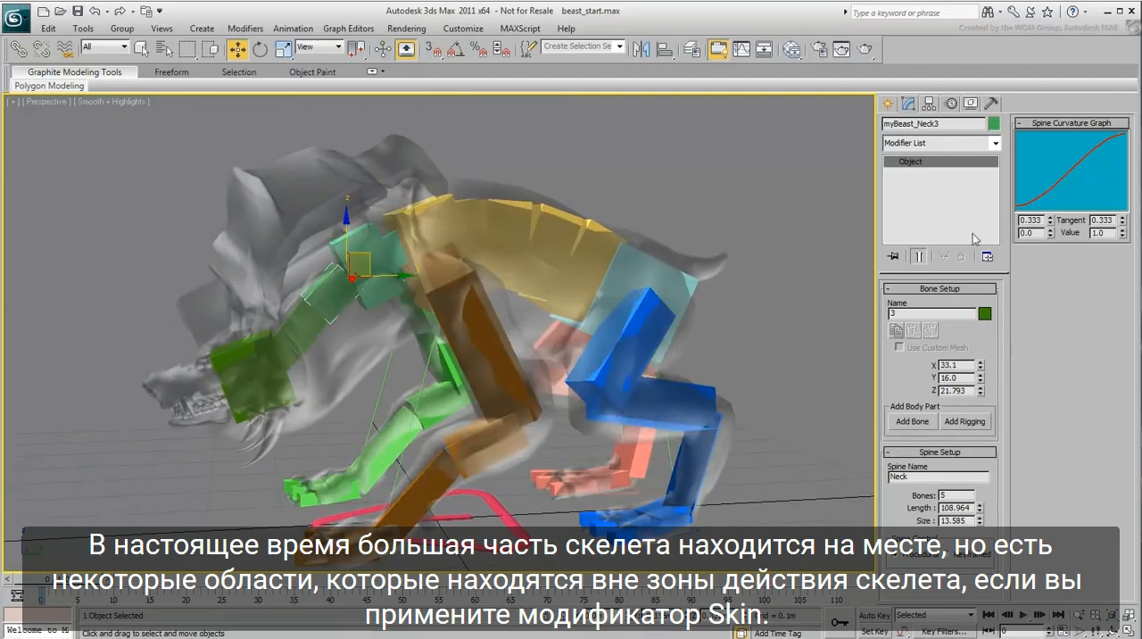
drag(979, 377, 977, 290)
click(305, 326)
drag(980, 366, 981, 312)
click(288, 359)
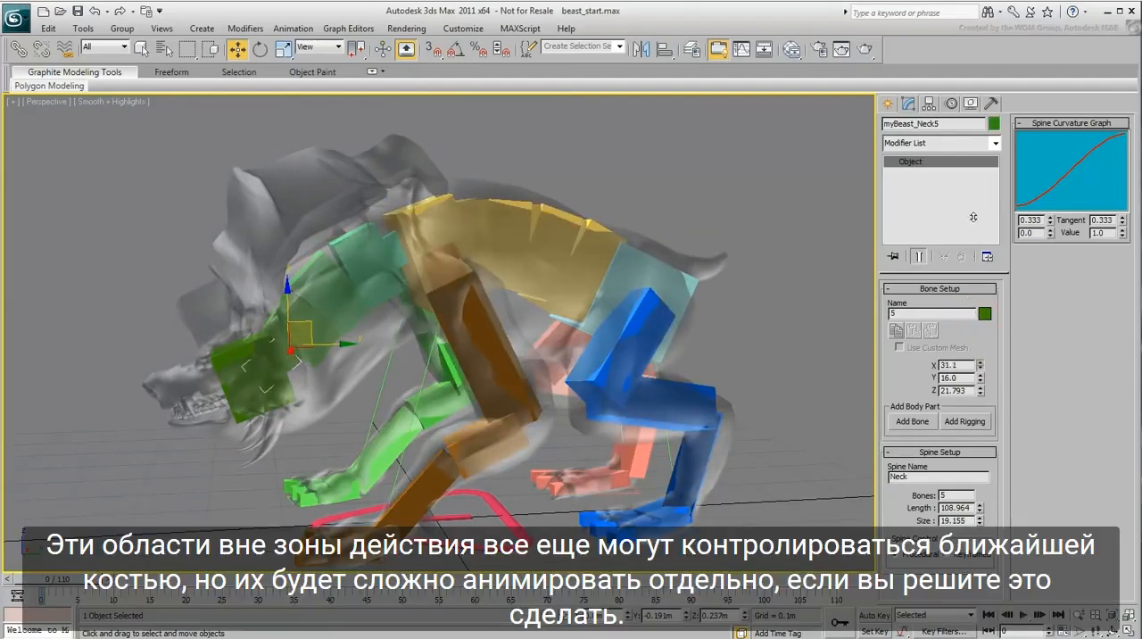
click(256, 382)
Step: Select the Pelvis hub, display the scene in wireframe and add a tail to the hub
alt+middle_drag(371, 444, 412, 437)
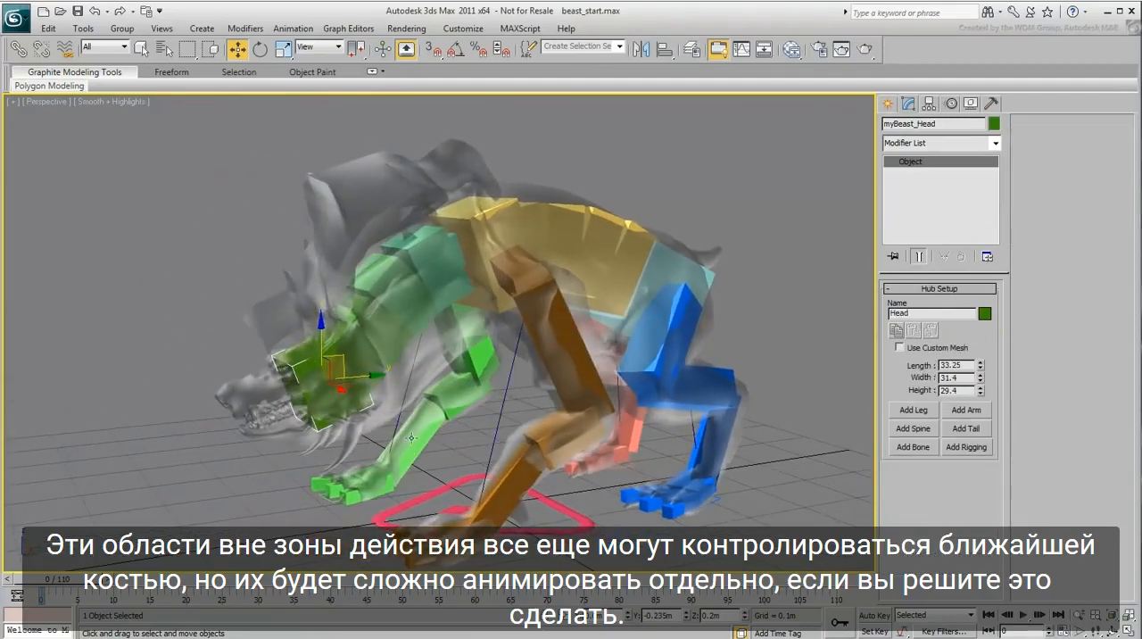
middle_drag(582, 340, 572, 350)
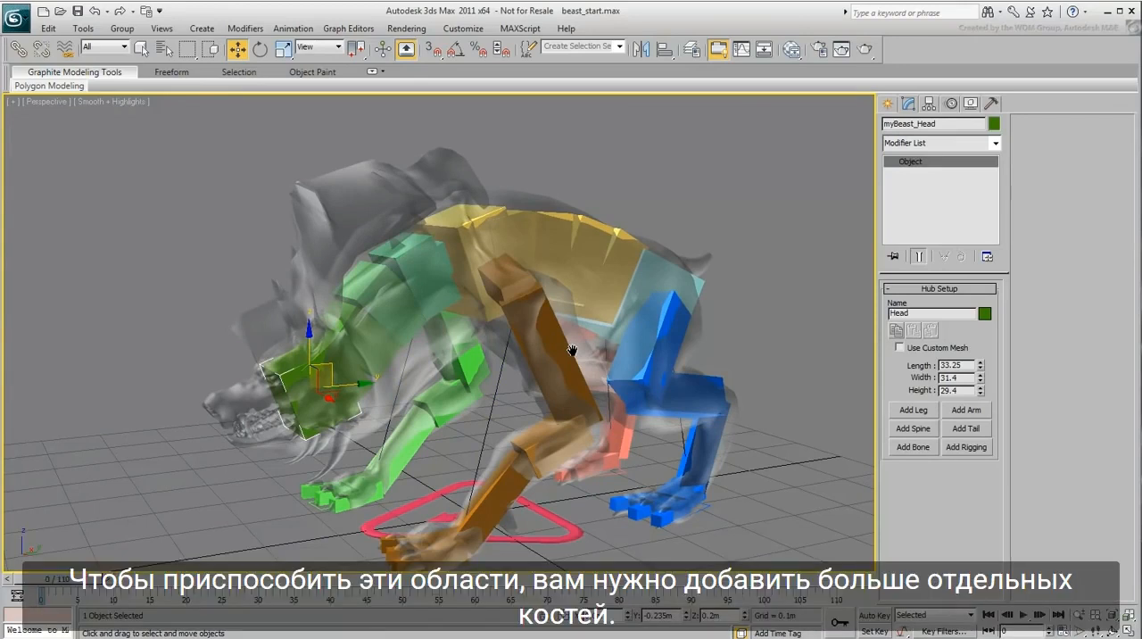
middle_drag(572, 350, 413, 380)
alt+middle_drag(564, 389, 513, 388)
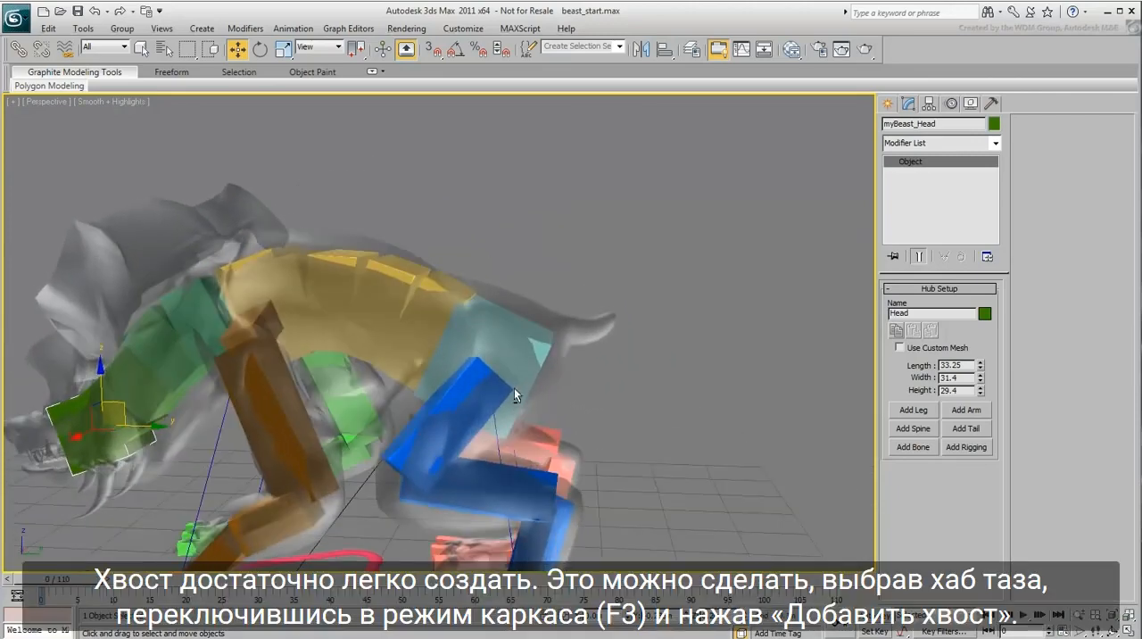
click(544, 354)
alt+middle_drag(482, 428, 501, 431)
middle_drag(595, 454, 598, 432)
scroll(598, 430, up, 3)
middle_drag(655, 471, 625, 461)
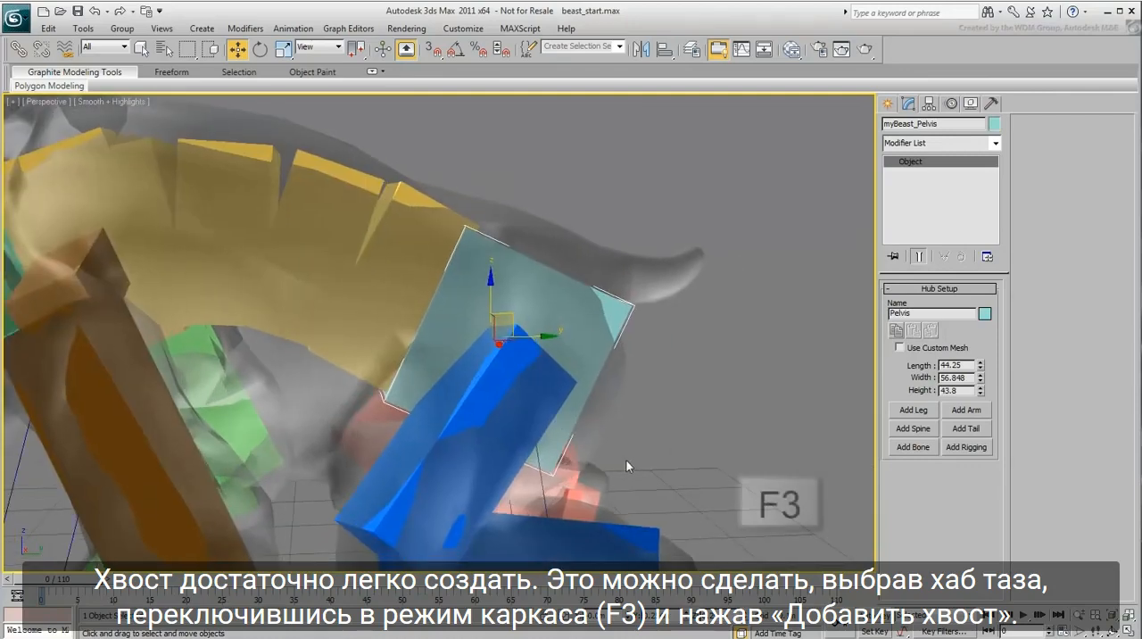
key(F3)
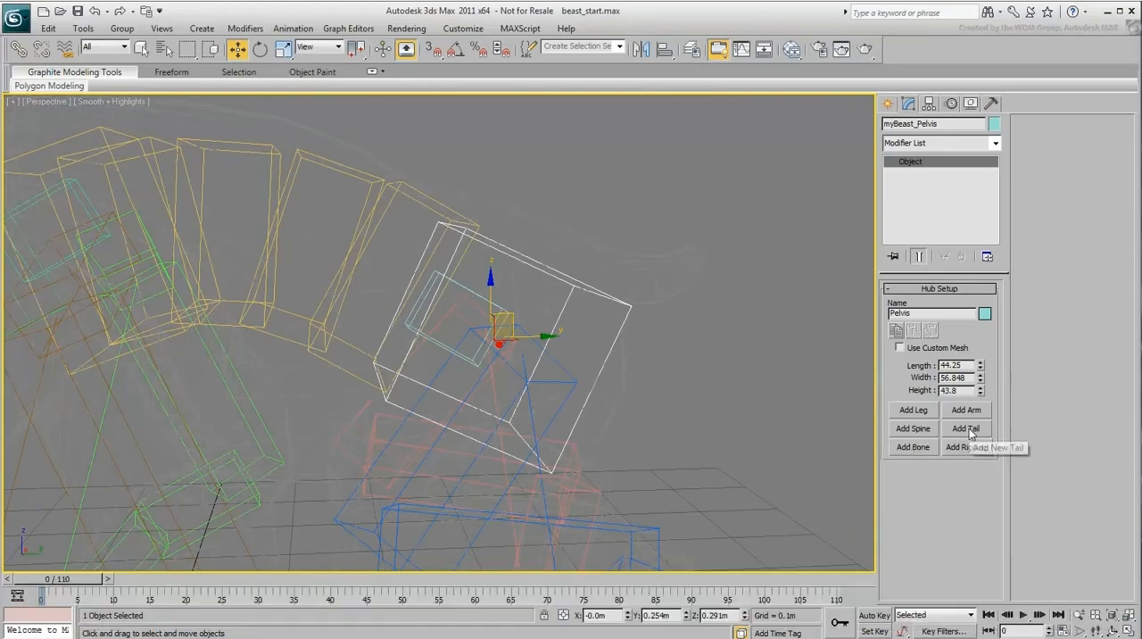
click(967, 428)
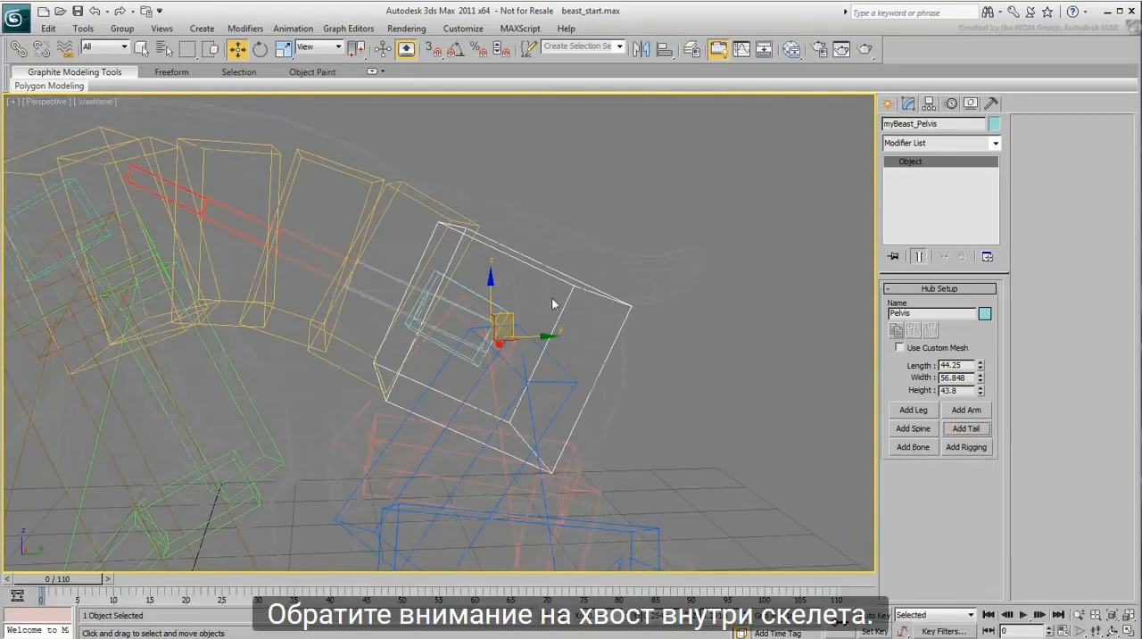
Step: Rotate the tail's base bone so the tail points backward out of the pelvis along the mesh's tail
click(388, 277)
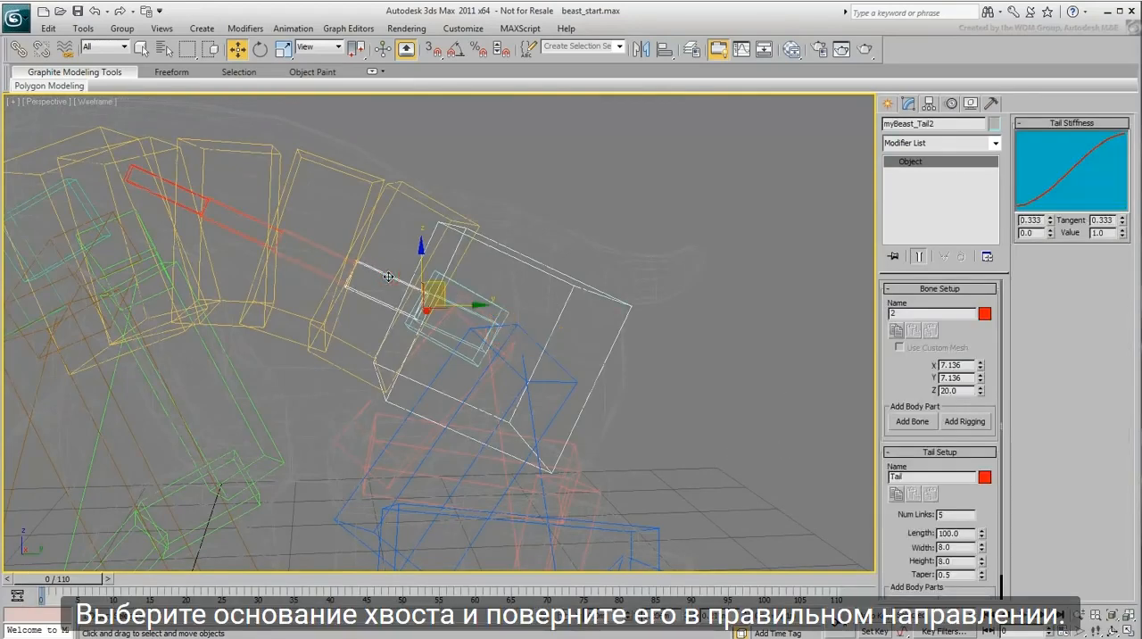
click(455, 336)
right_click(460, 338)
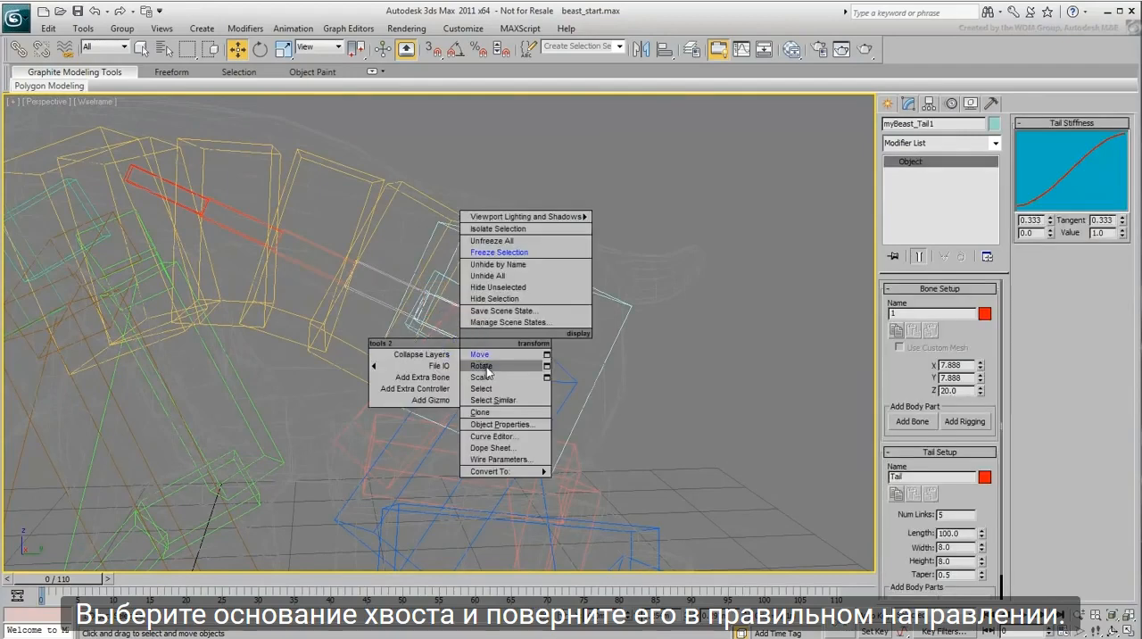
click(481, 366)
drag(537, 314, 463, 582)
middle_drag(608, 528, 416, 551)
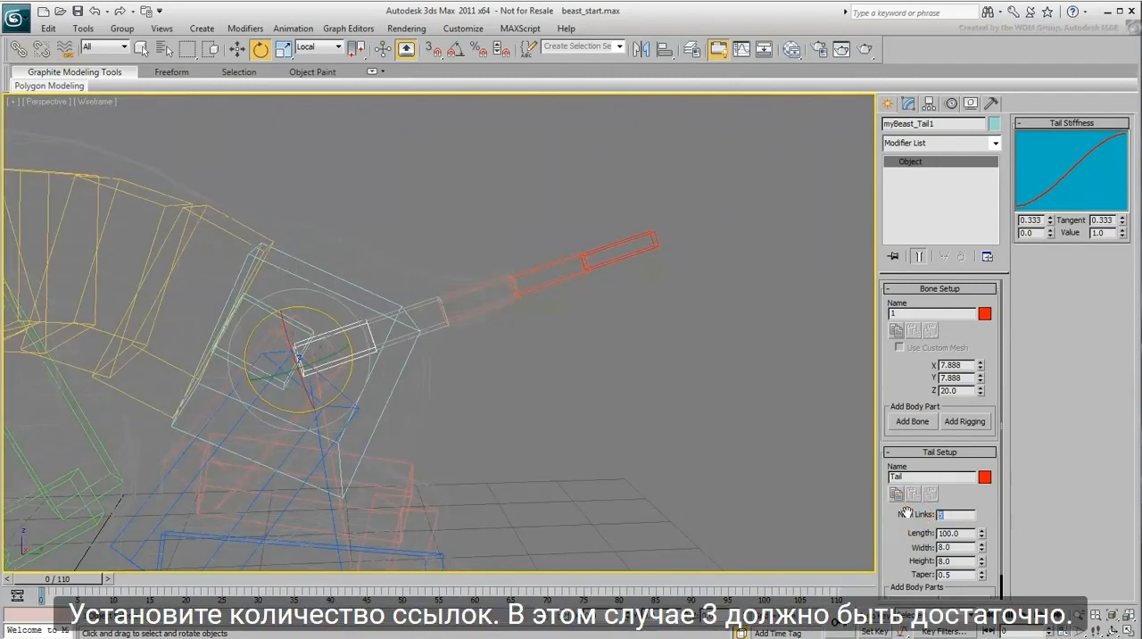
Step: Set the tail to 3 links, tilt its base bone and shorten that bone for a total tail length of 96.333
text(3)
key(Return)
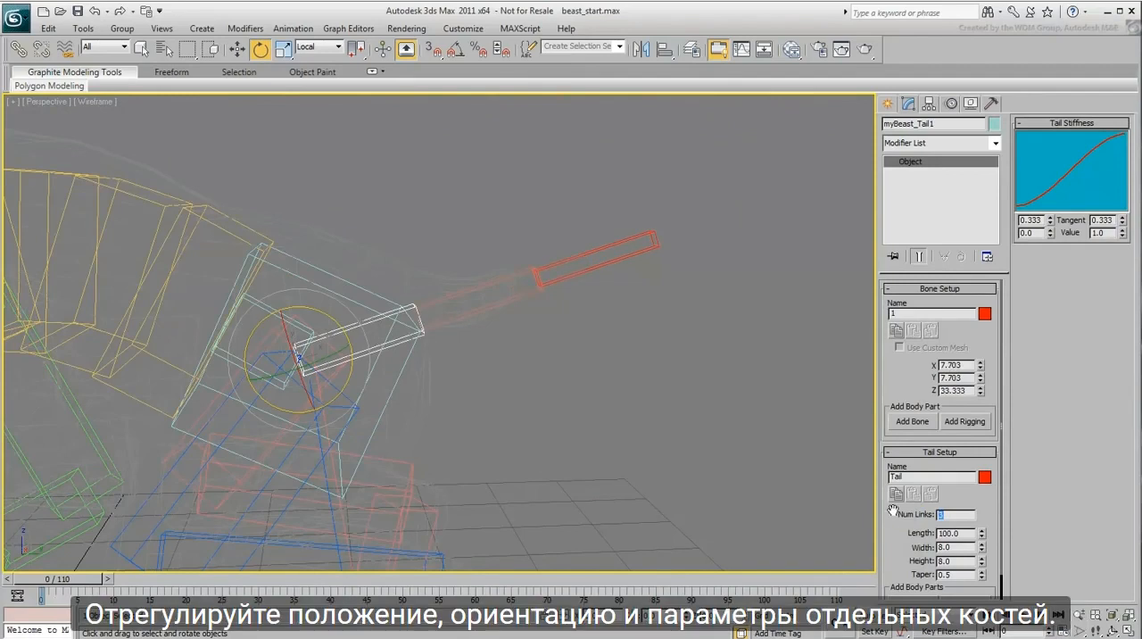
drag(308, 302, 318, 312)
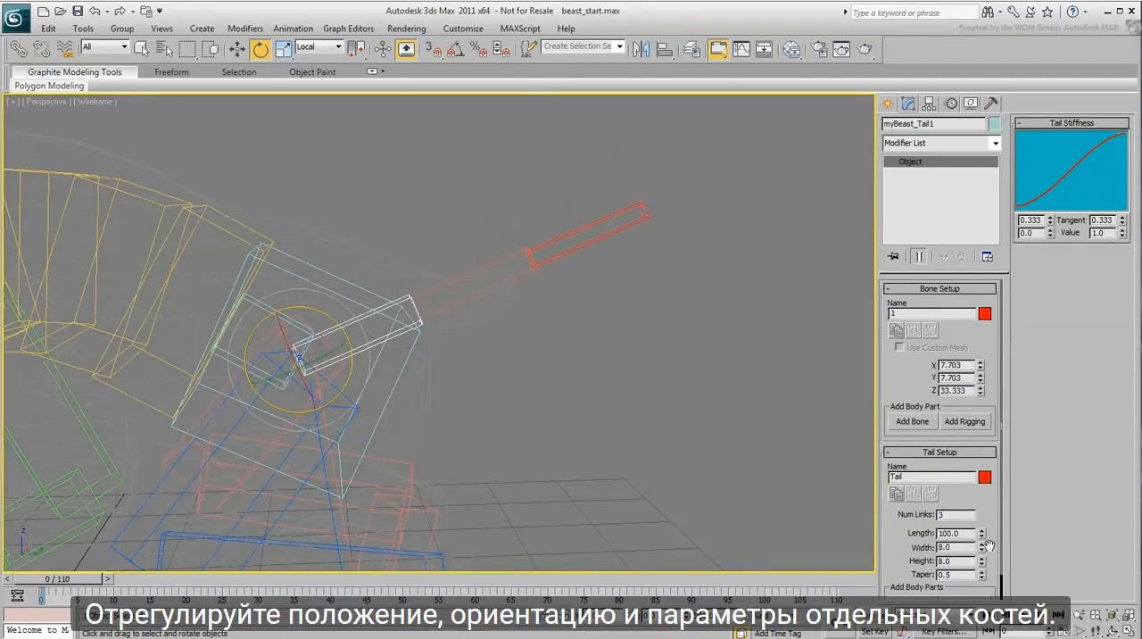
drag(980, 393, 981, 400)
Step: Rotate the second tail bone to follow the mesh's tail and set its Z size to 11.0
click(468, 295)
drag(436, 276, 448, 292)
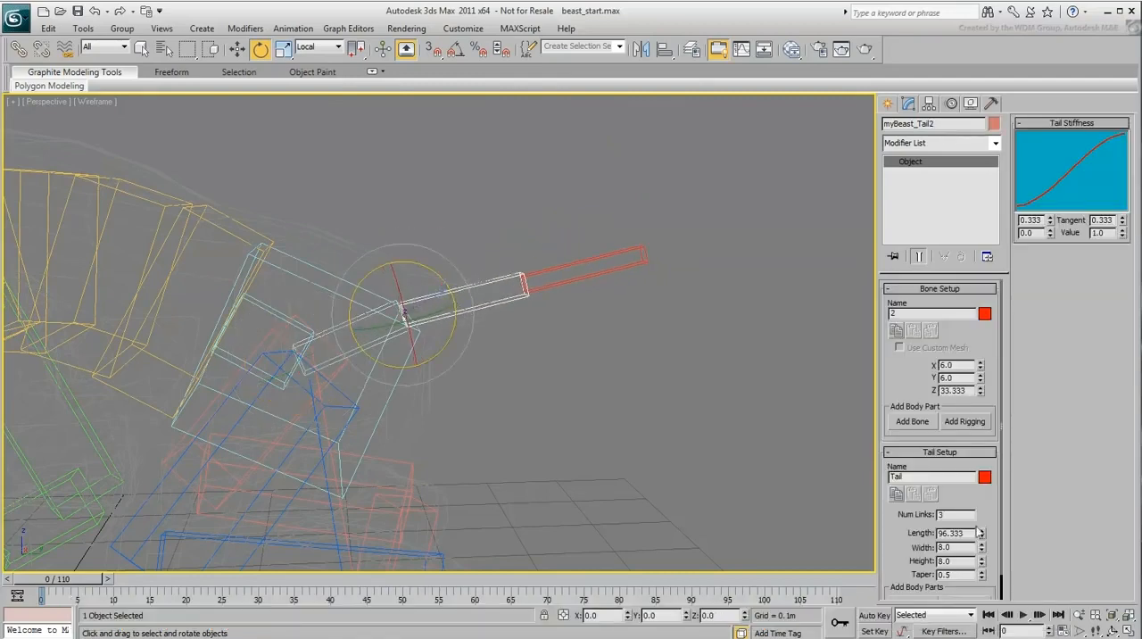
drag(981, 396, 985, 439)
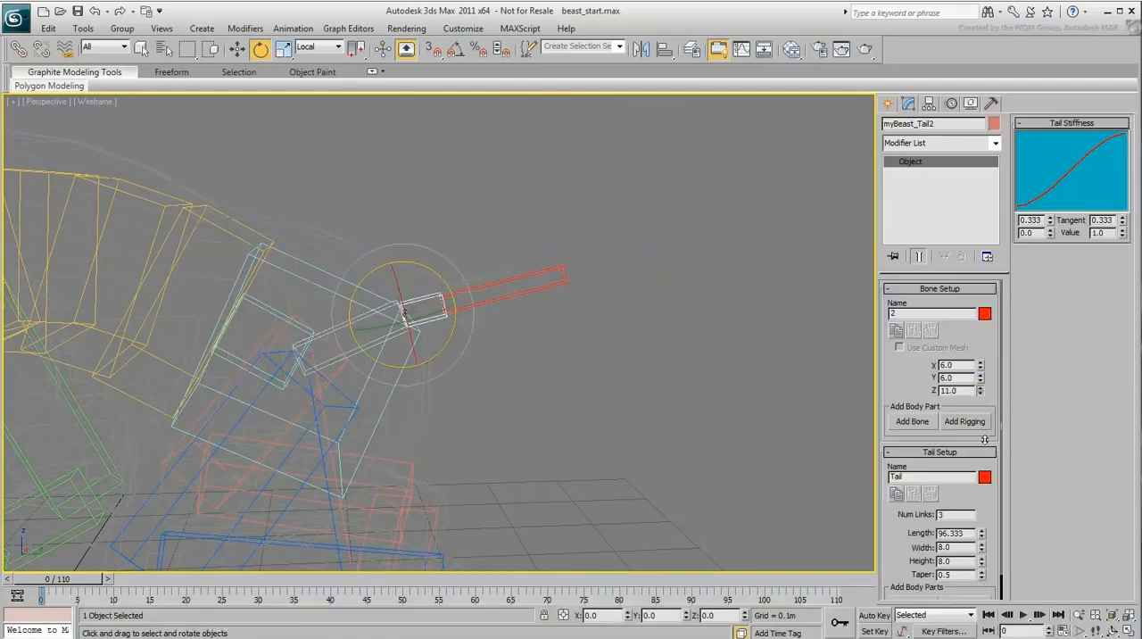
Step: Align the third tail bone with the tail tip, set its Z size to 18.0 and widen its X to 6.66
click(564, 275)
drag(483, 271, 486, 274)
drag(980, 392, 983, 425)
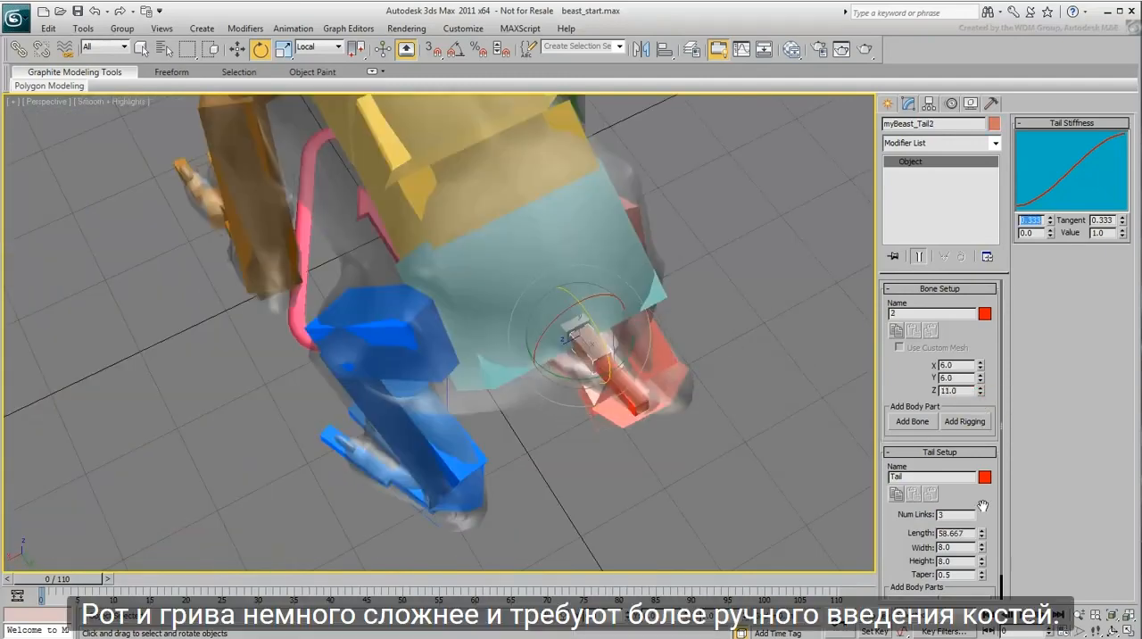
key(Page_Down)
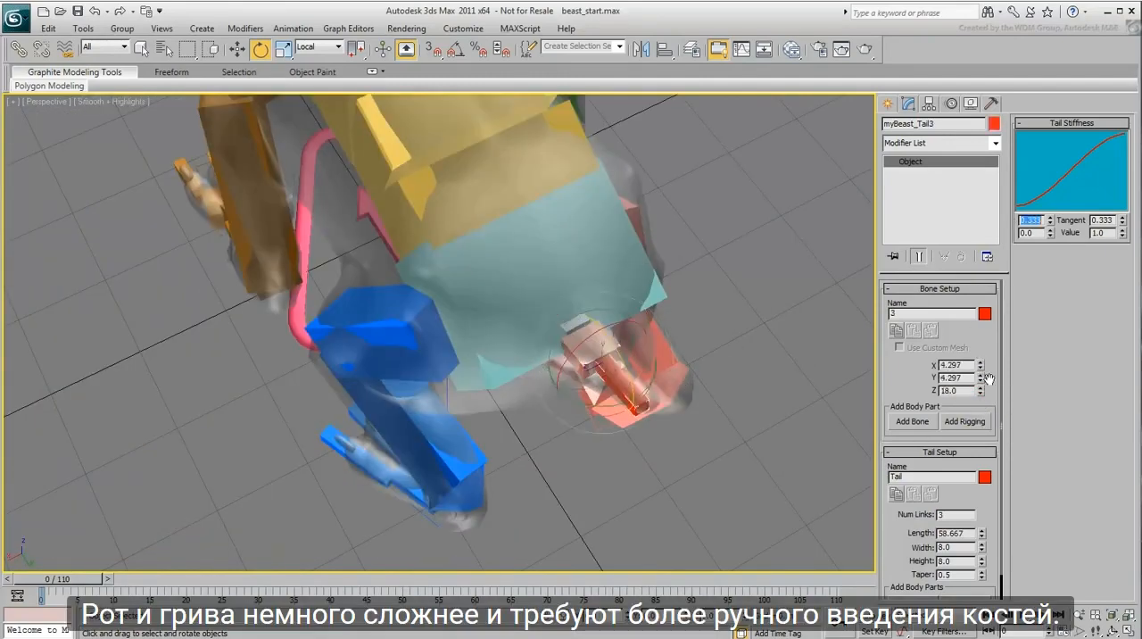
drag(977, 350, 972, 323)
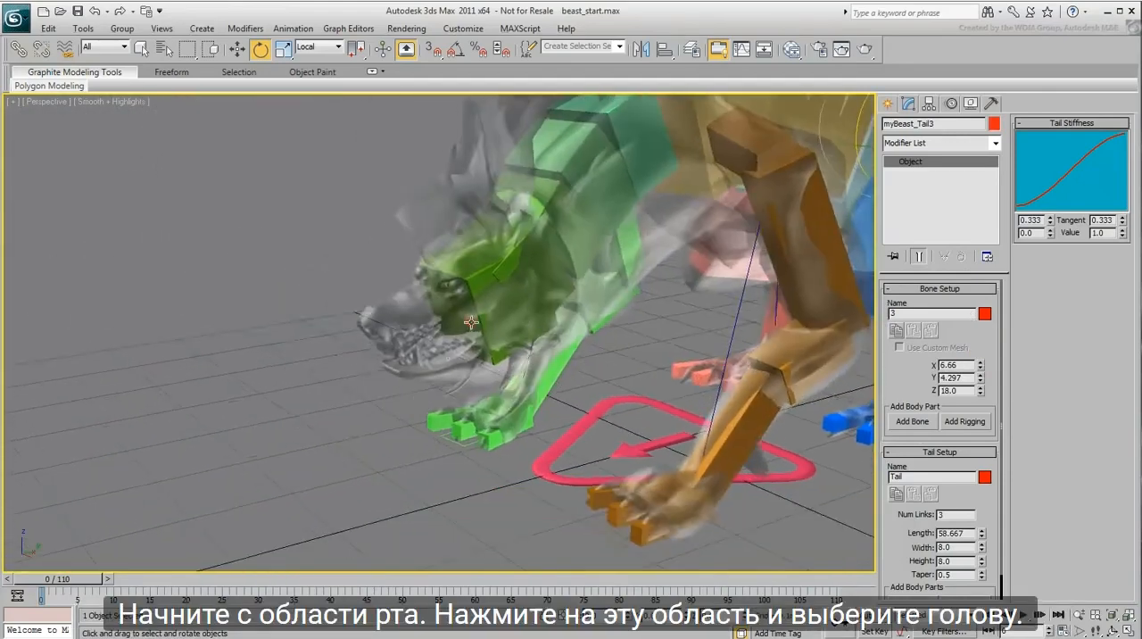
Step: Select the Head hub, switch to wireframe and add an extra bone to it, refreshing the display
click(408, 401)
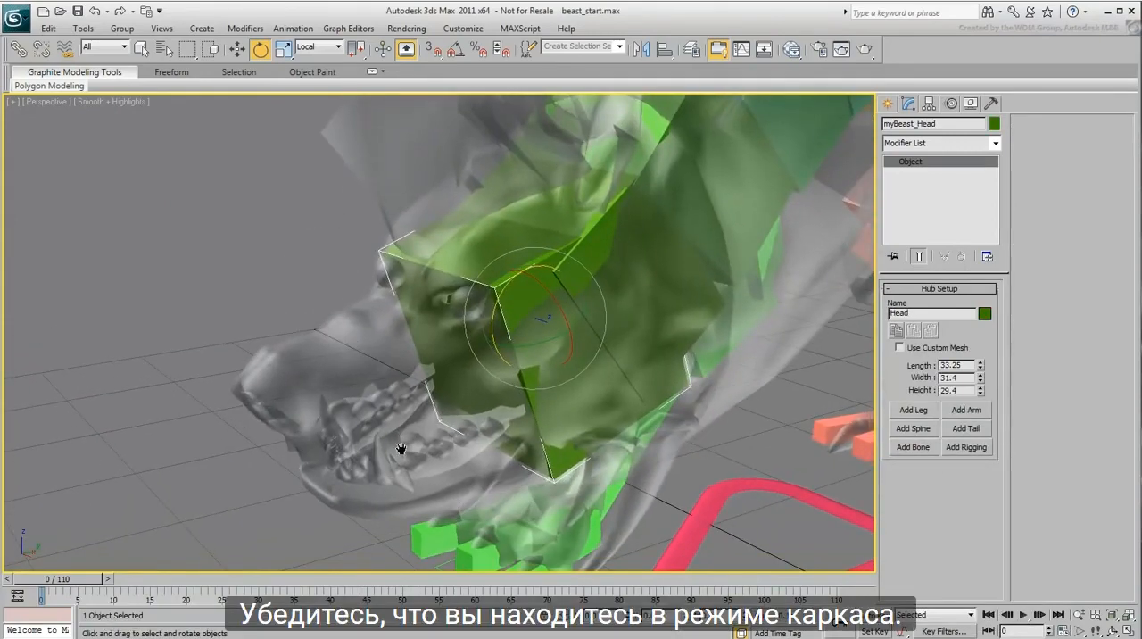
key(F3)
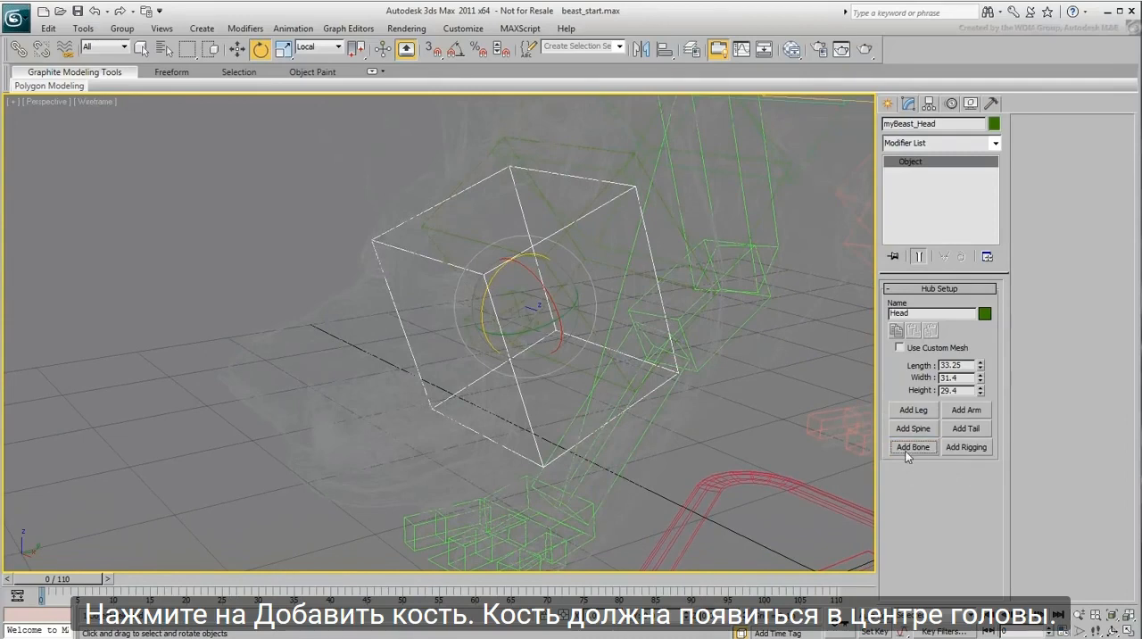
alt+middle_drag(625, 411, 555, 392)
click(913, 446)
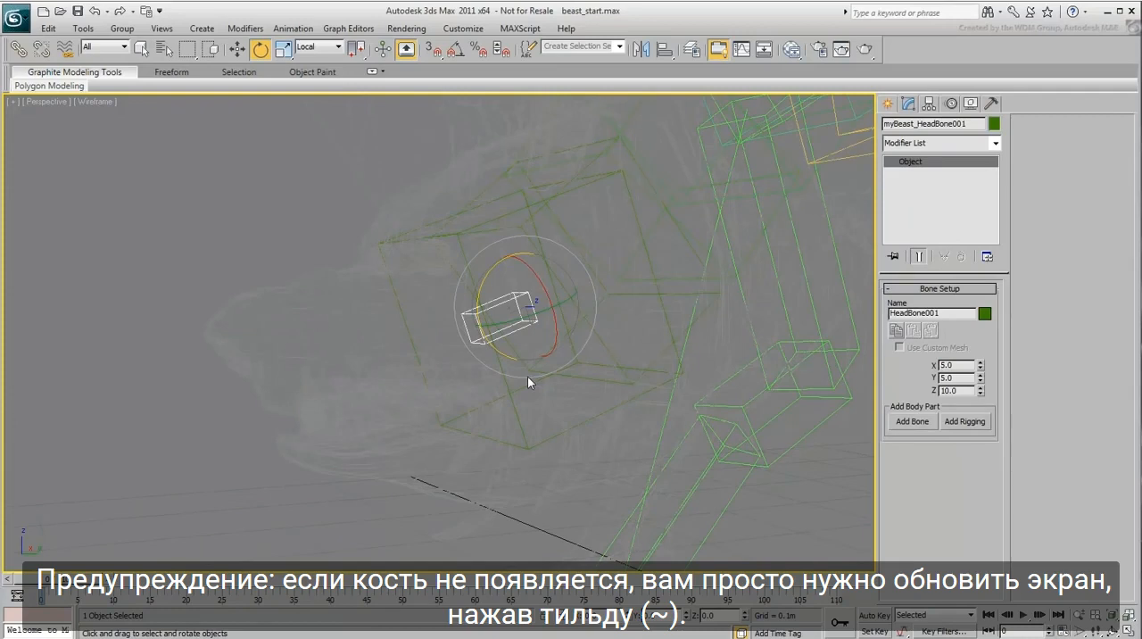
key(grave)
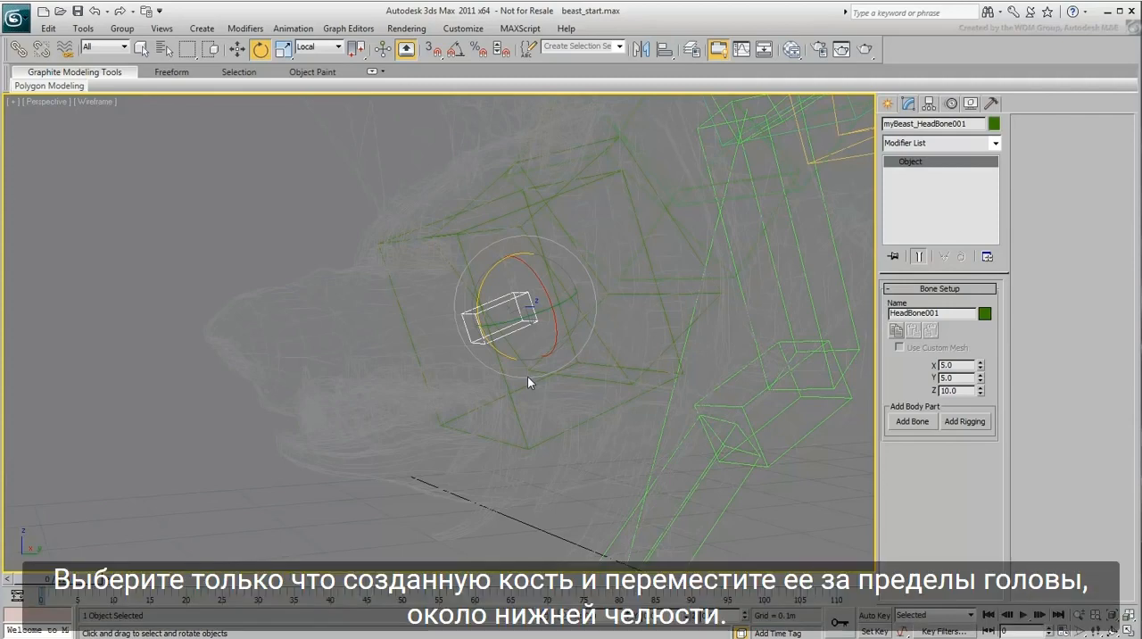
Step: Move the new head bone out of the Head hub to the mesh's lower jaw and return to shaded display
alt+middle_drag(554, 387, 558, 414)
right_click(558, 414)
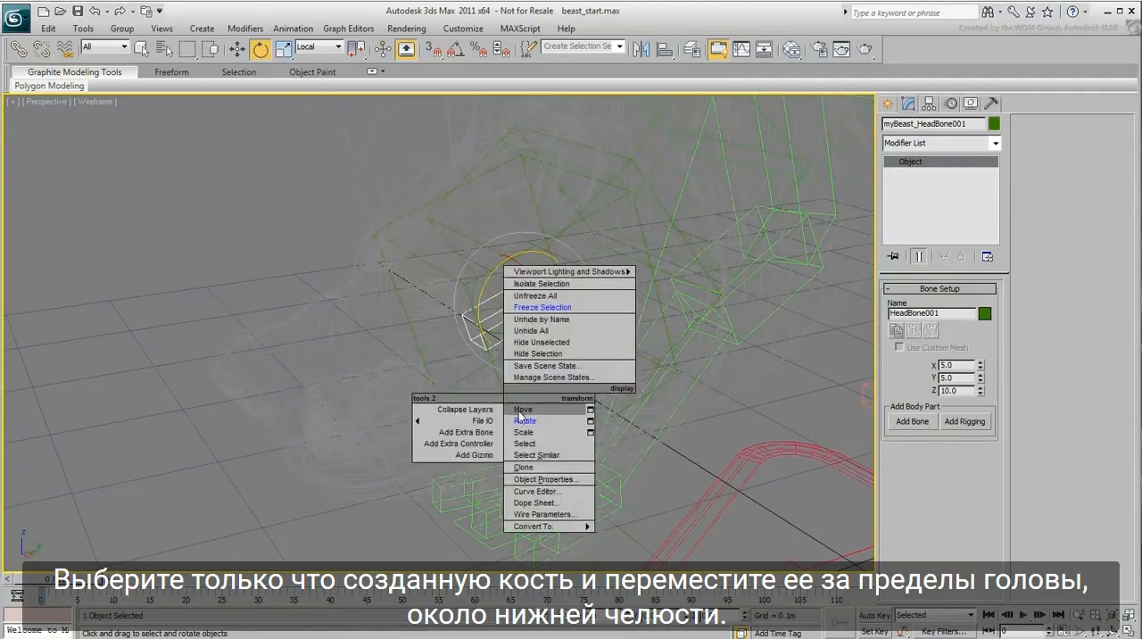
click(610, 410)
mouse_move(545, 278)
mouse_down()
mouse_move(469, 372)
mouse_move(482, 377)
mouse_up()
key(F3)
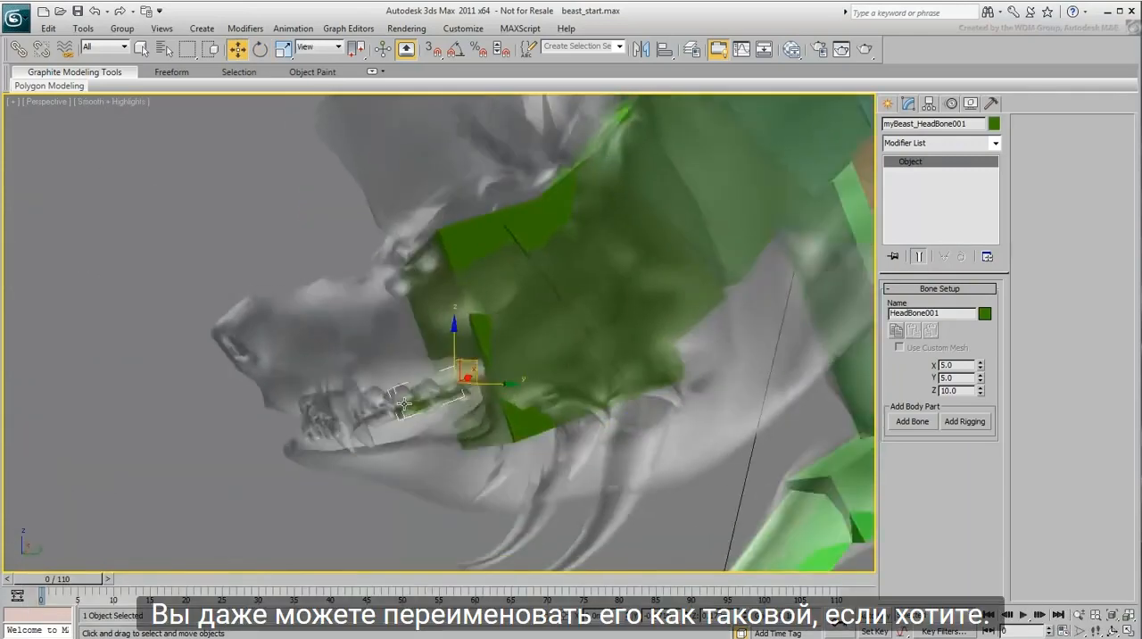
Step: Rotate the lower jaw bone to match the jaw and size it to X 23.5 and Z 24.7
key(e)
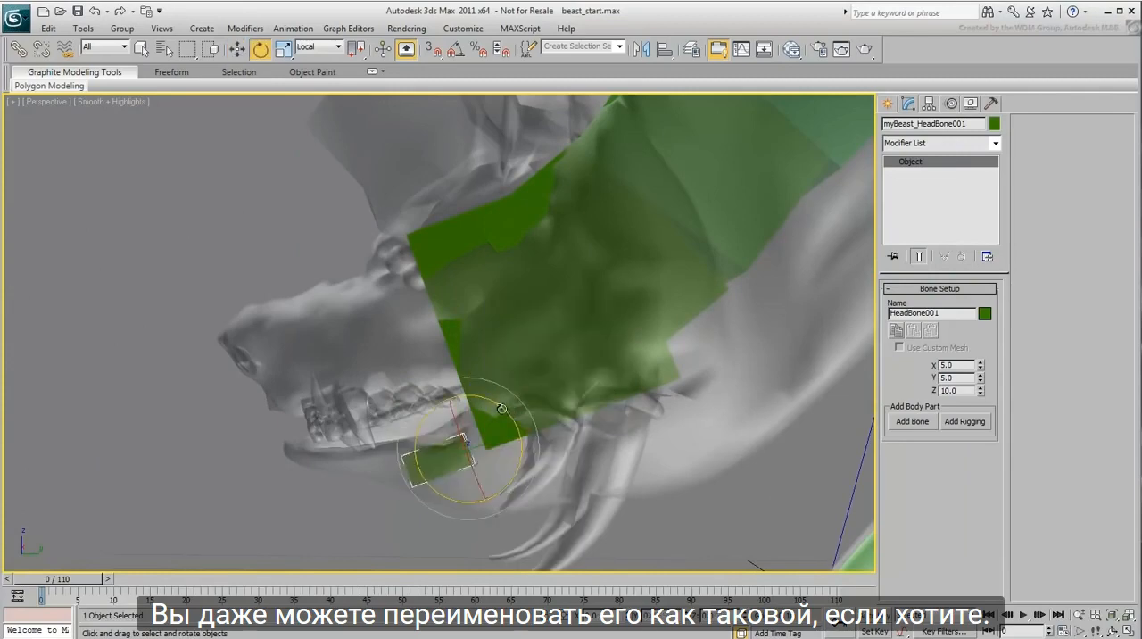
alt+middle_drag(490, 429, 563, 452)
drag(981, 392, 975, 283)
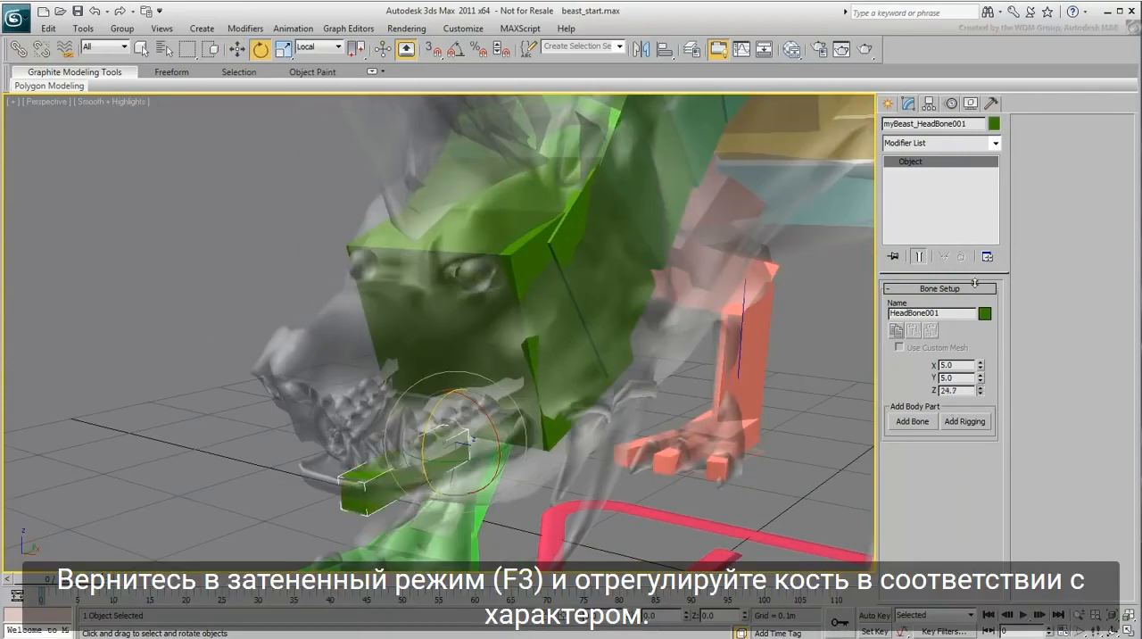
drag(981, 367, 979, 234)
alt+middle_drag(705, 391, 579, 424)
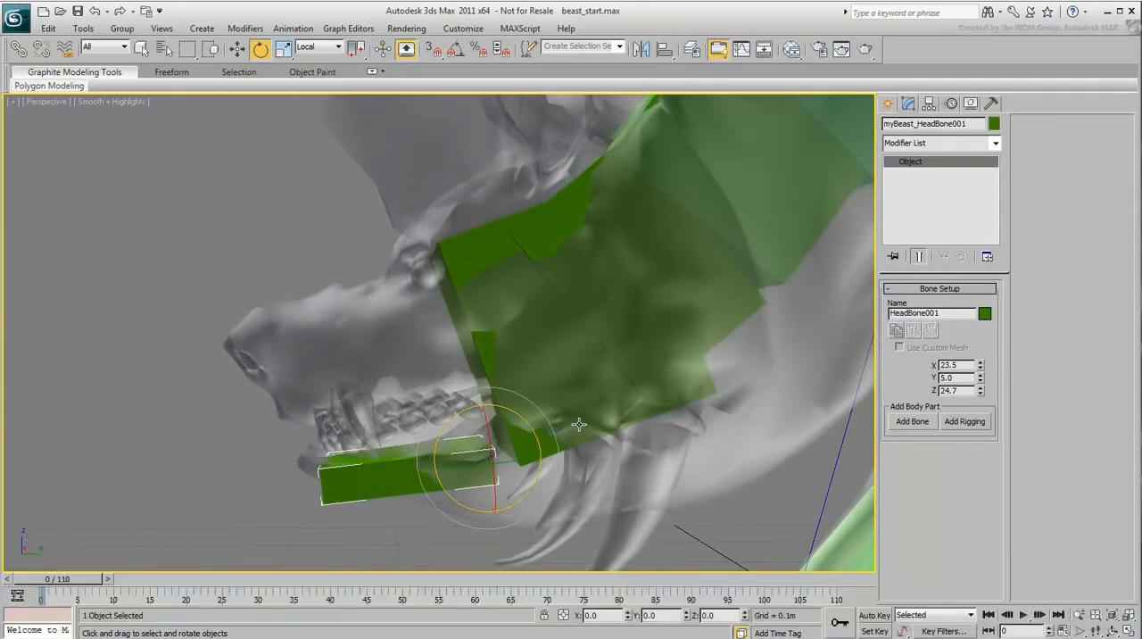
Step: Add a second extra bone to the Head hub in wireframe display for the upper jaw
click(516, 350)
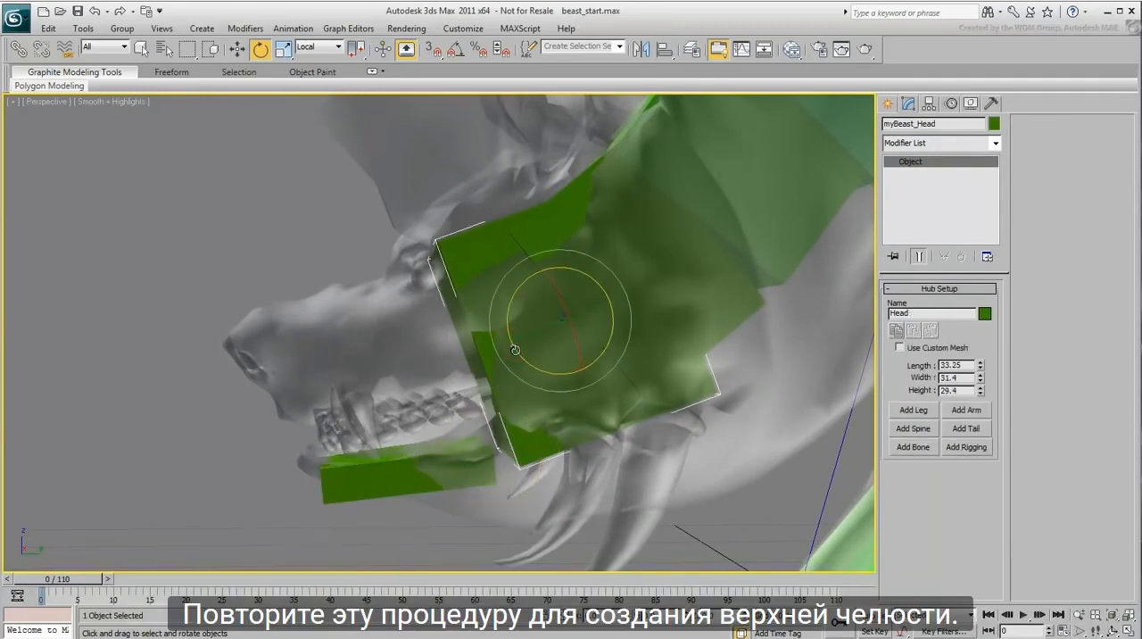
alt+middle_drag(421, 425, 474, 441)
key(F3)
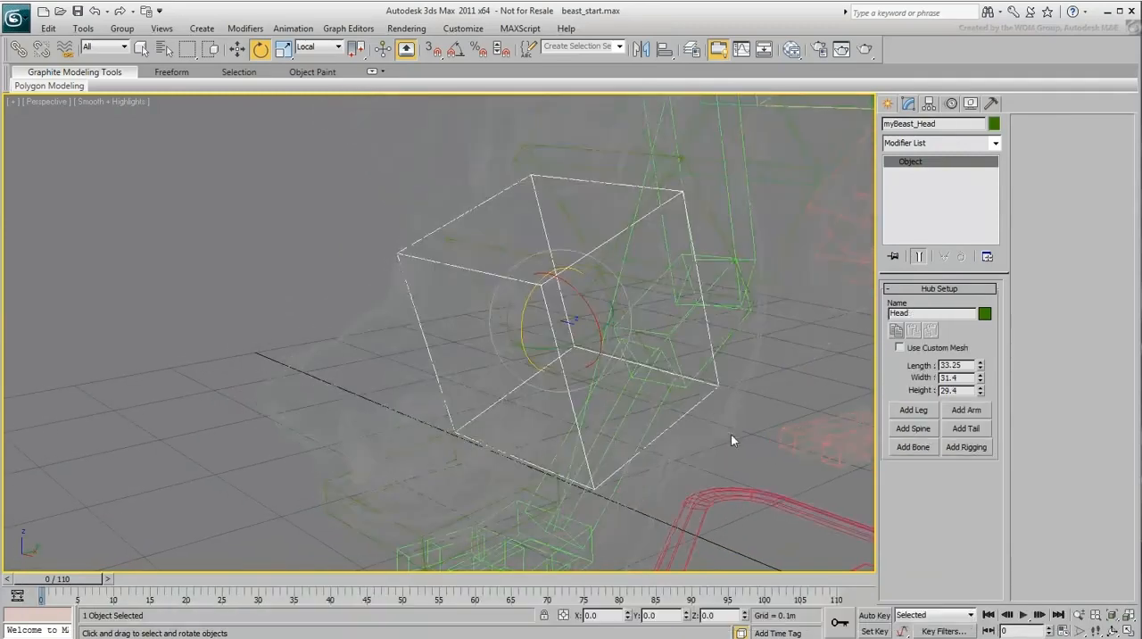
click(912, 447)
Step: Select the second head bone, move it forward out of the Head hub to the base of the upper jaw, and restore shading
mouse_move(527, 381)
middle_down()
mouse_move(517, 395)
mouse_move(523, 377)
middle_up()
scroll(524, 380, up, 4)
middle_drag(548, 438, 497, 427)
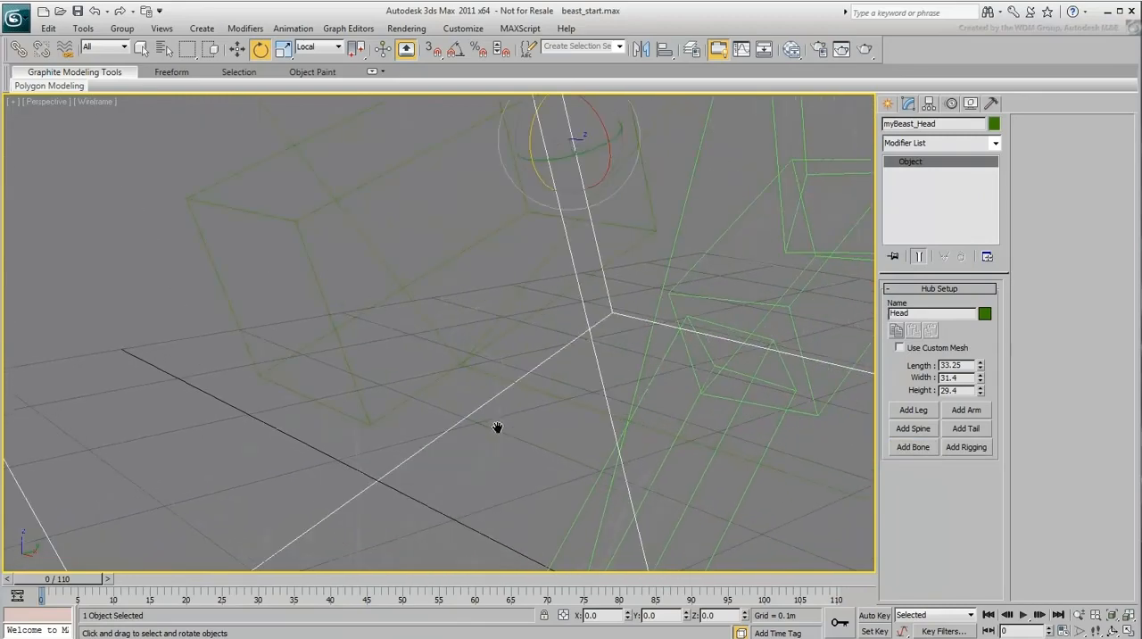
click(345, 357)
scroll(411, 392, down, 4)
middle_drag(411, 392, 457, 432)
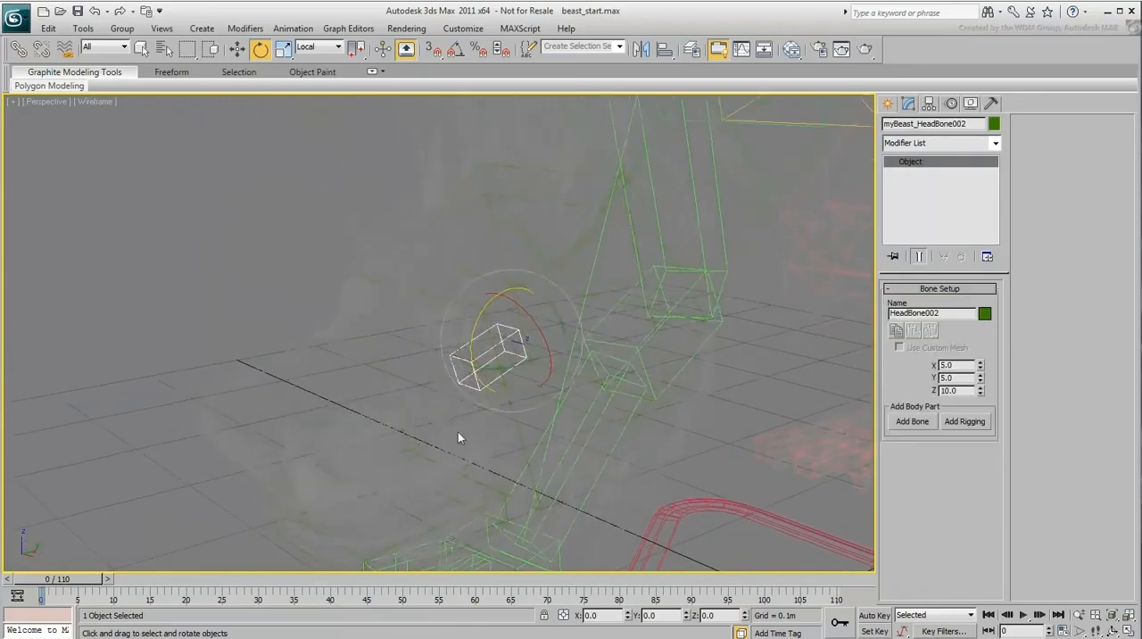
right_click(518, 426)
click(527, 441)
alt+middle_drag(526, 443, 476, 431)
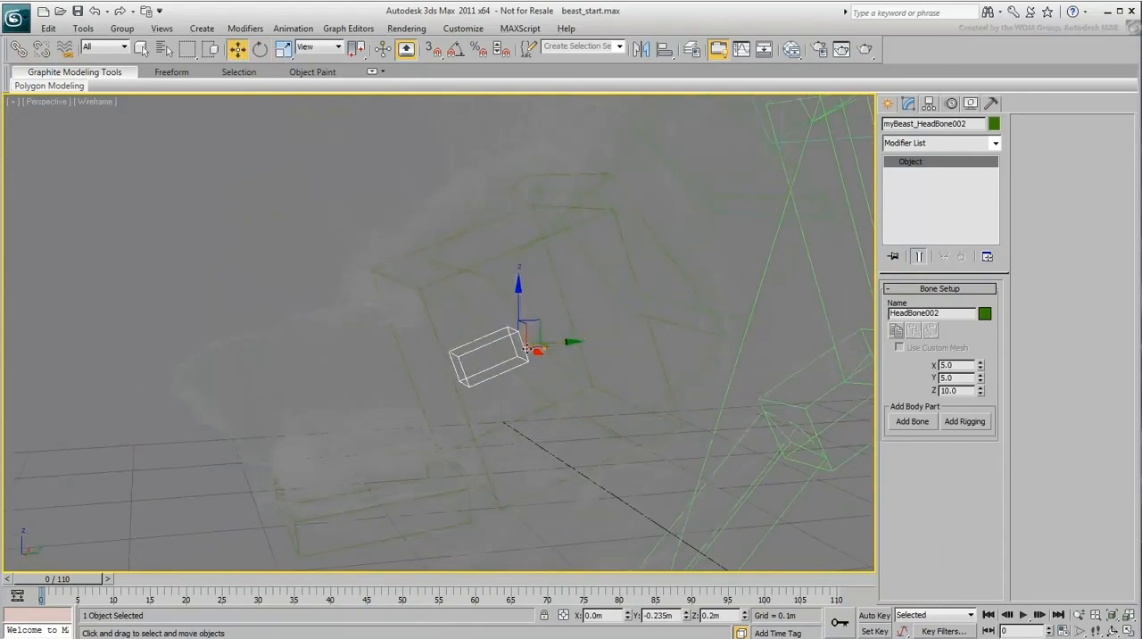
drag(538, 326, 445, 318)
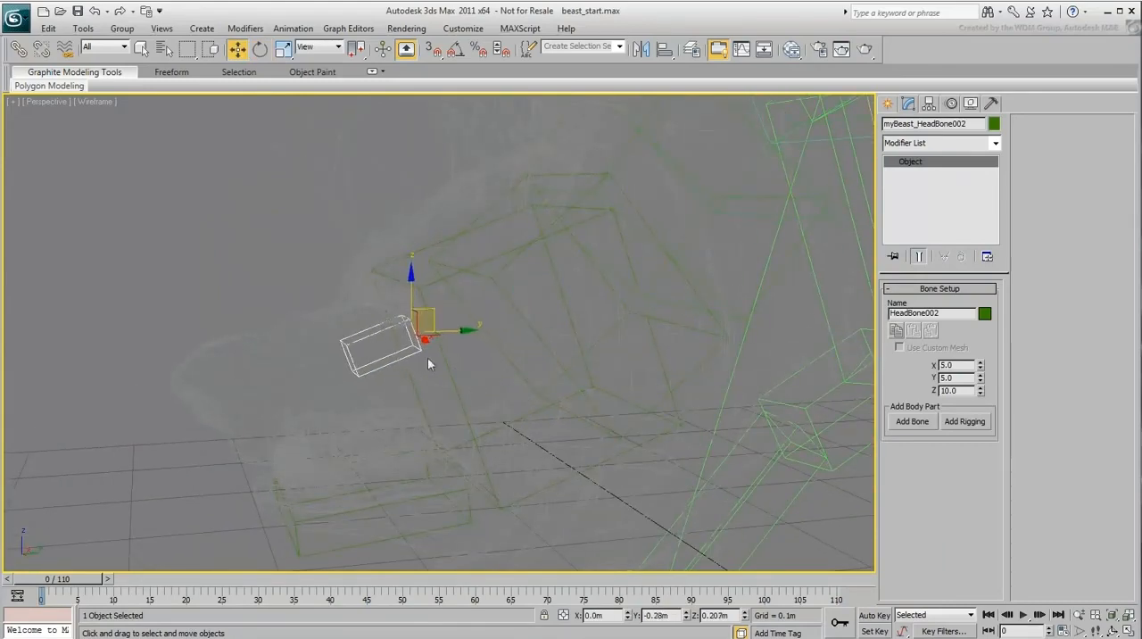
key(F3)
alt+middle_drag(424, 374, 348, 396)
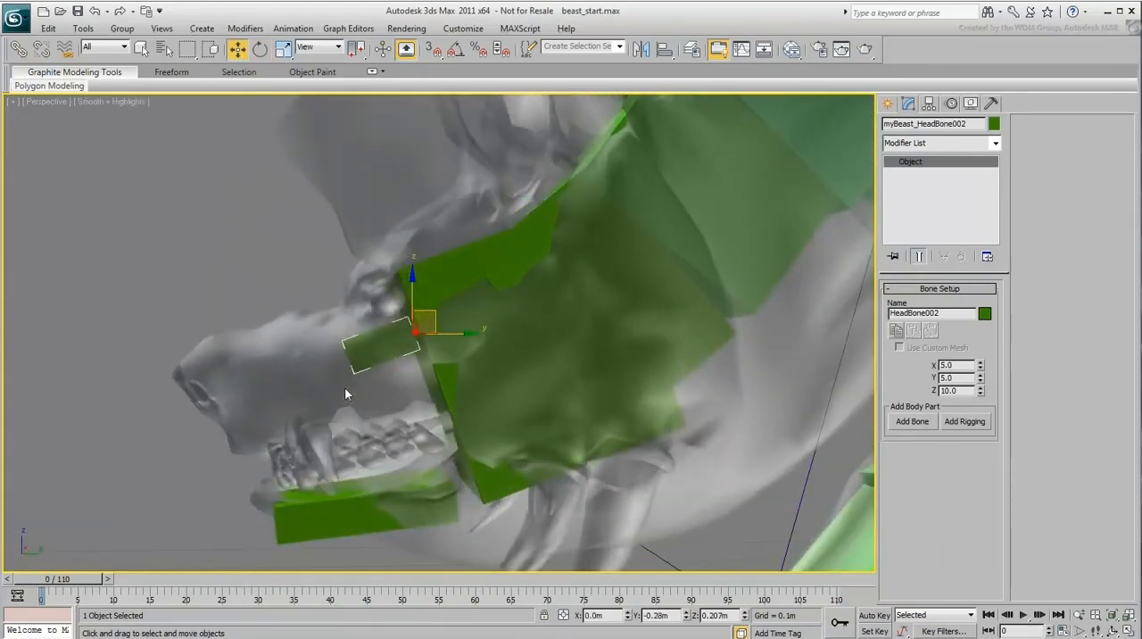
drag(434, 312, 434, 330)
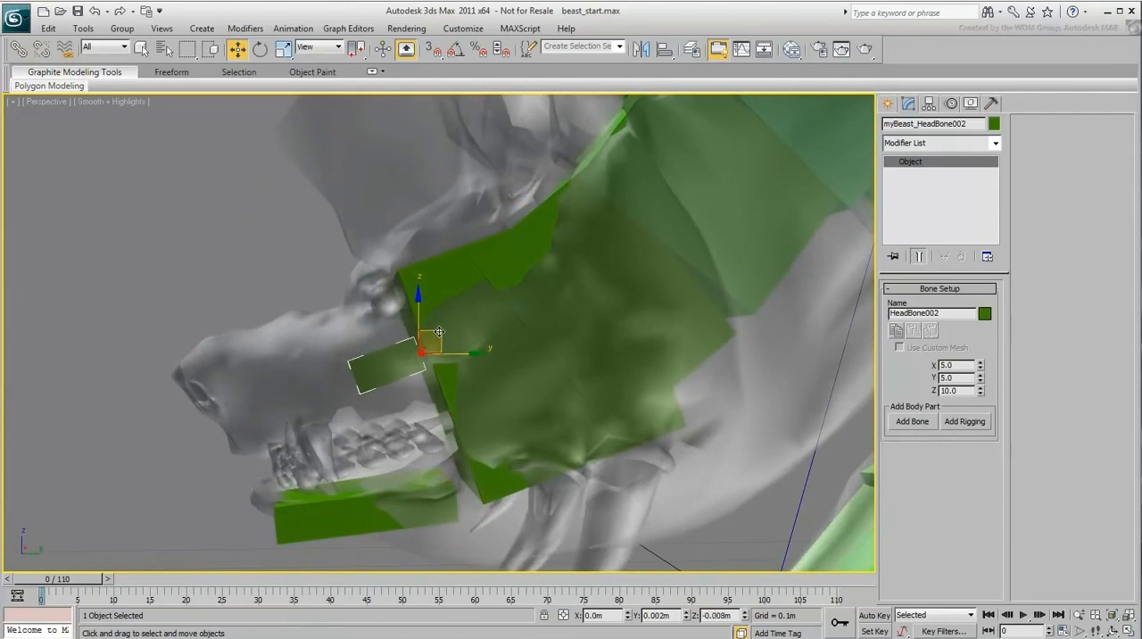
Step: Rotate the upper jaw bone to follow the mesh's snout and size it to Y 15.5 and Z 30.3
right_click(434, 330)
click(465, 357)
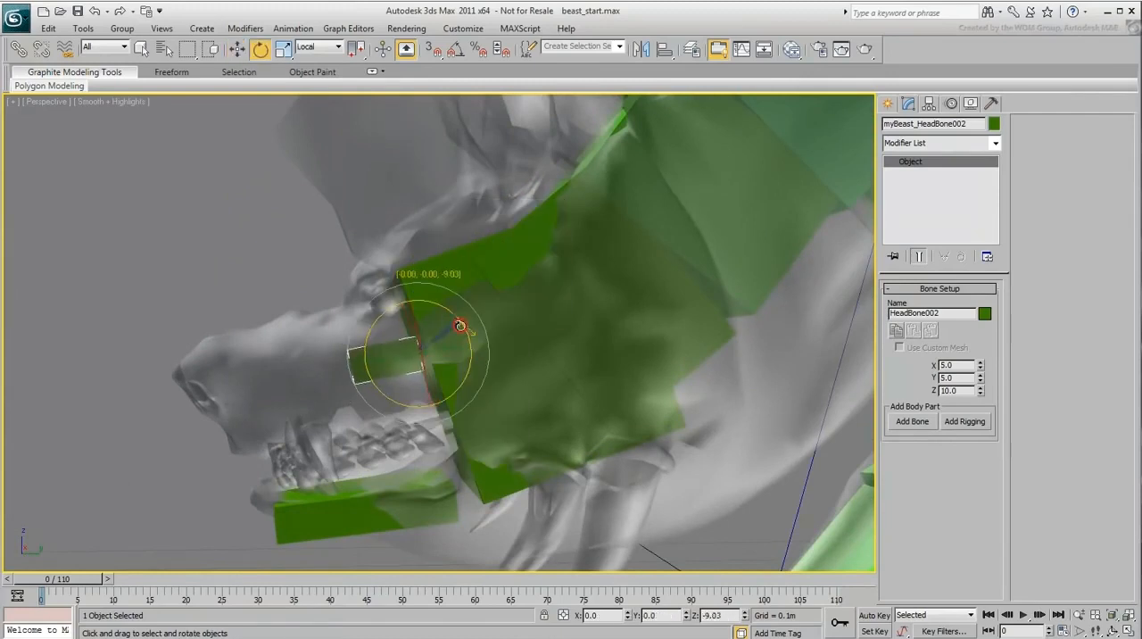
drag(982, 390, 981, 359)
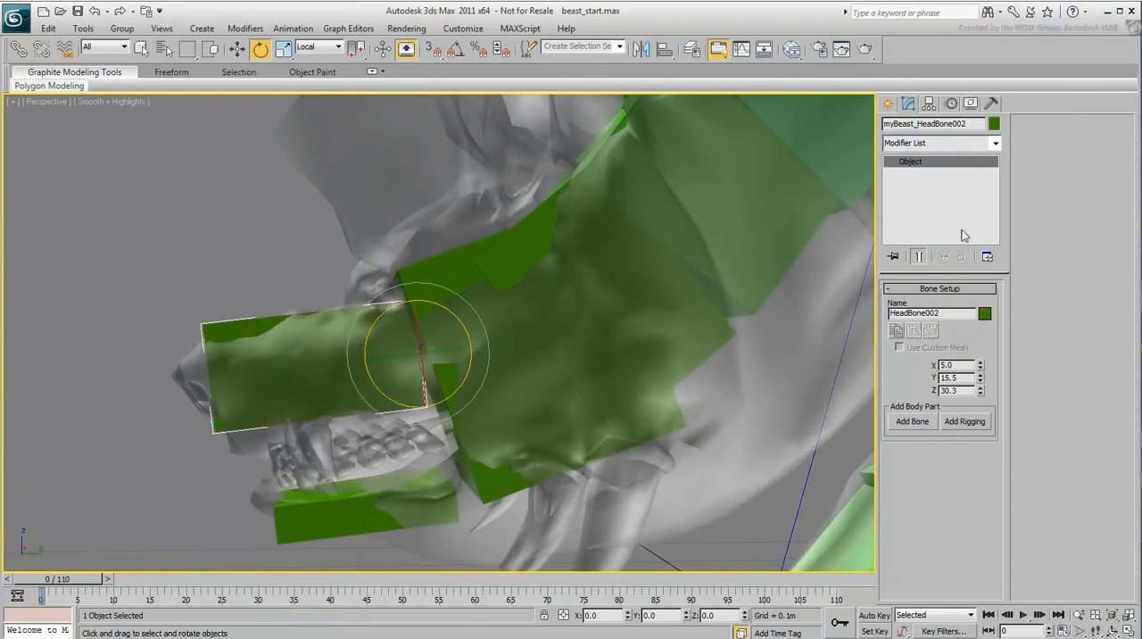
Step: Move the upper jaw bone slightly to fit the snout and set its X size to 19.15
right_click(423, 323)
click(437, 335)
drag(437, 332, 438, 354)
alt+middle_drag(357, 385, 444, 412)
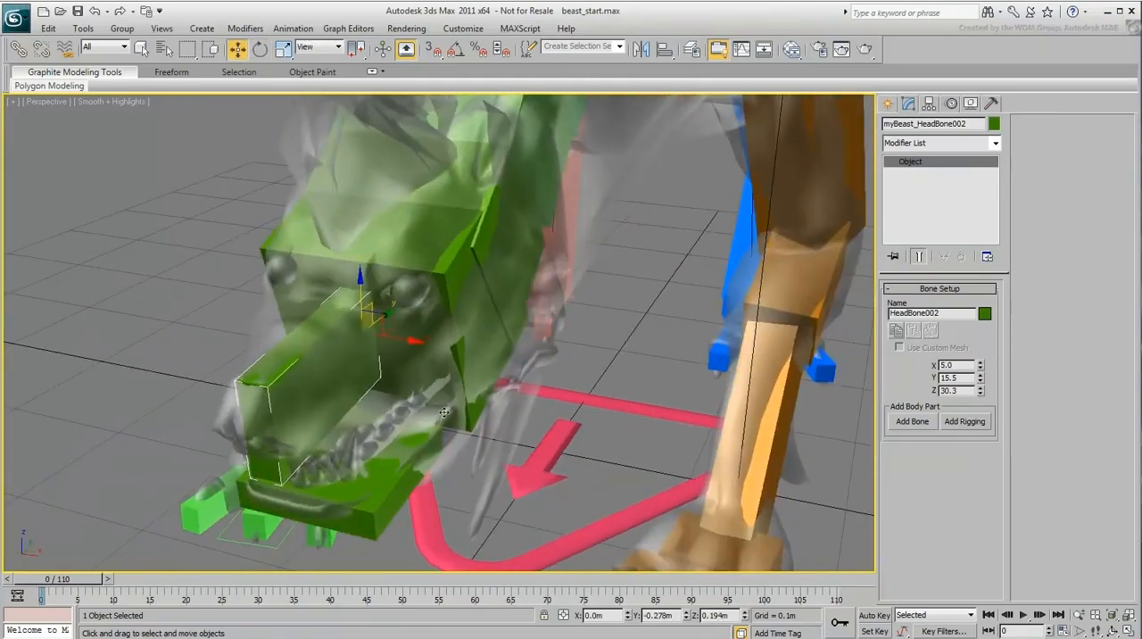
drag(981, 367, 981, 346)
Step: Examine the rig from several angles, checking the jaw, mane and spine bones against the beast mesh
alt+middle_drag(438, 441, 388, 433)
scroll(388, 433, down, 3)
middle_drag(586, 432, 444, 479)
alt+middle_drag(511, 473, 441, 447)
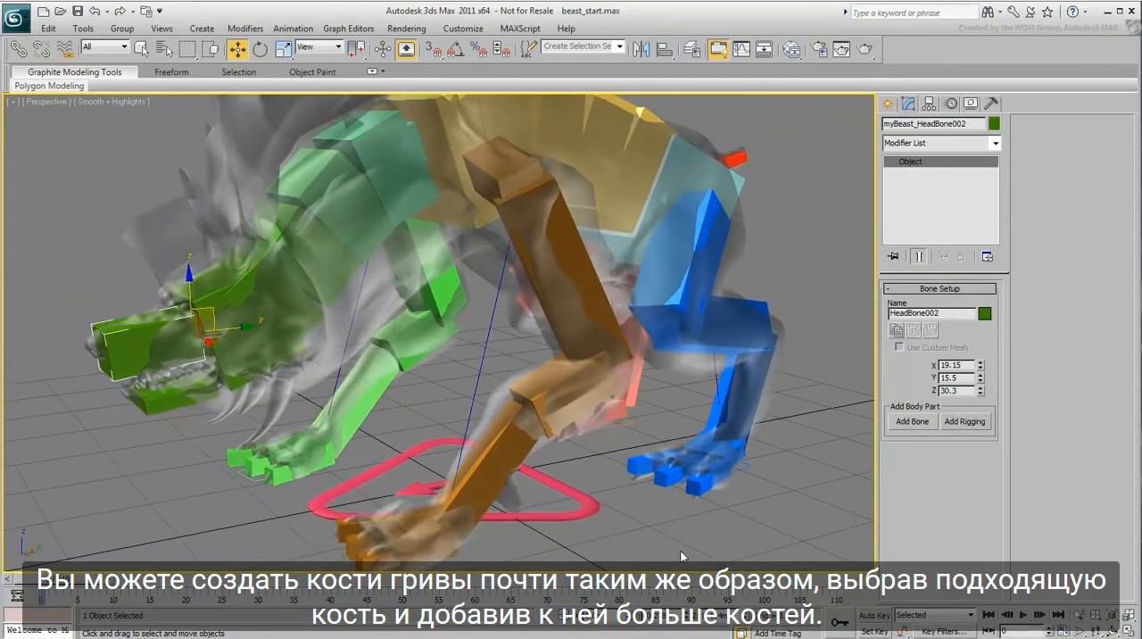
click(680, 556)
middle_drag(372, 345, 512, 460)
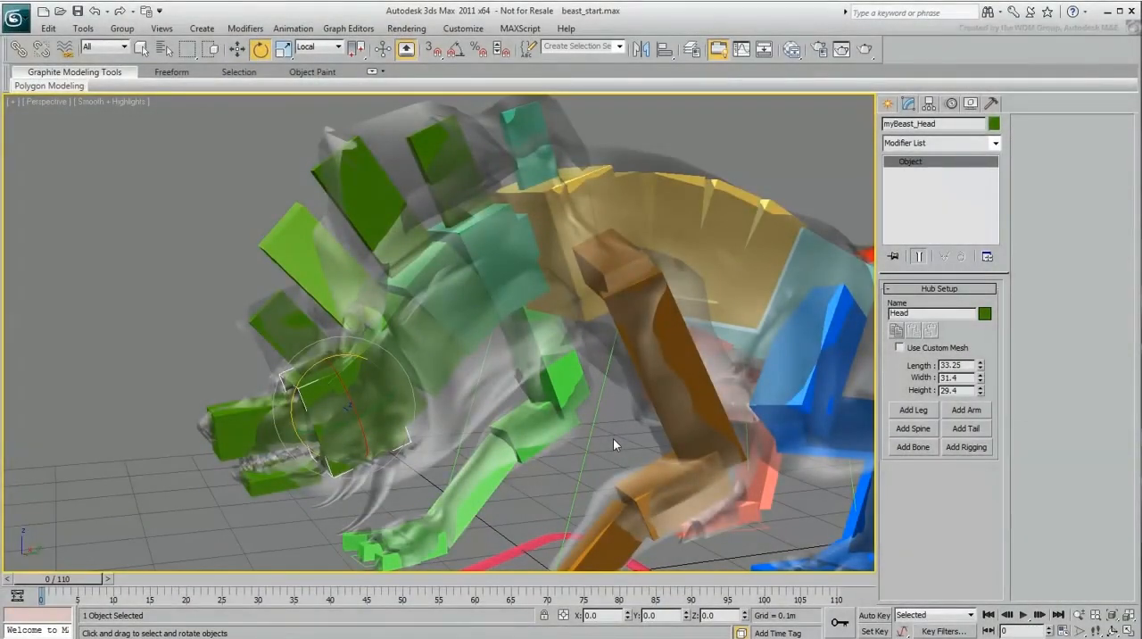
alt+middle_drag(613, 438, 519, 432)
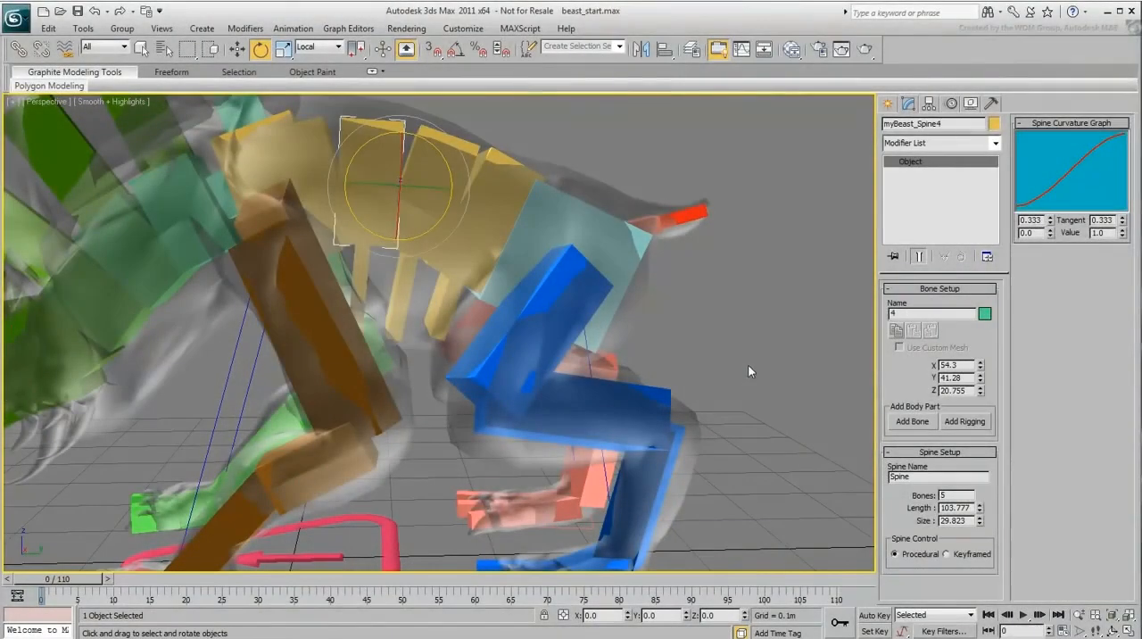
mouse_move(460, 352)
alt+middle_down()
mouse_move(575, 277)
mouse_move(432, 334)
mouse_move(451, 357)
alt+middle_up()
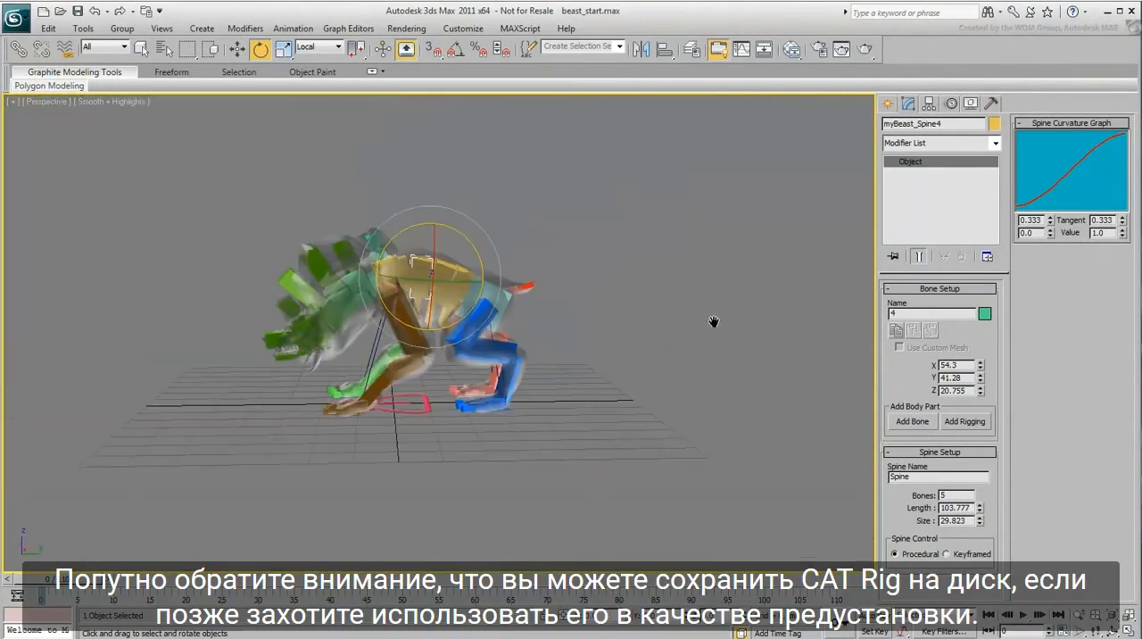
Step: Select the rig's CATParent and save the rig as a CAT3 Rig Preset named myBeast in the CATRigs folder
click(425, 412)
alt+middle_drag(424, 412, 467, 455)
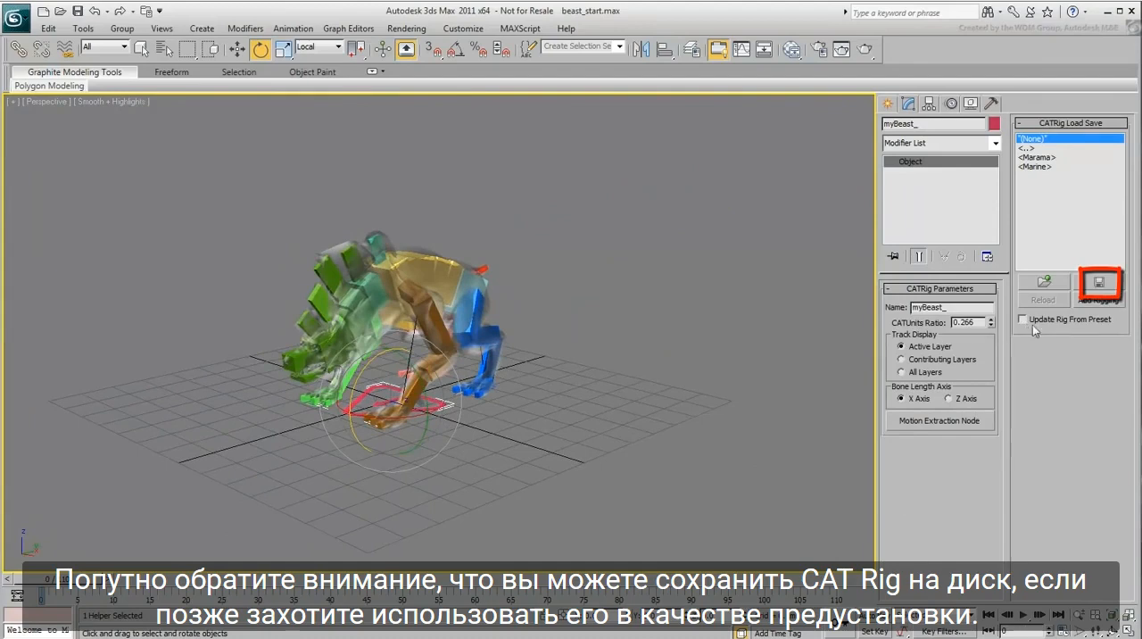
click(1099, 284)
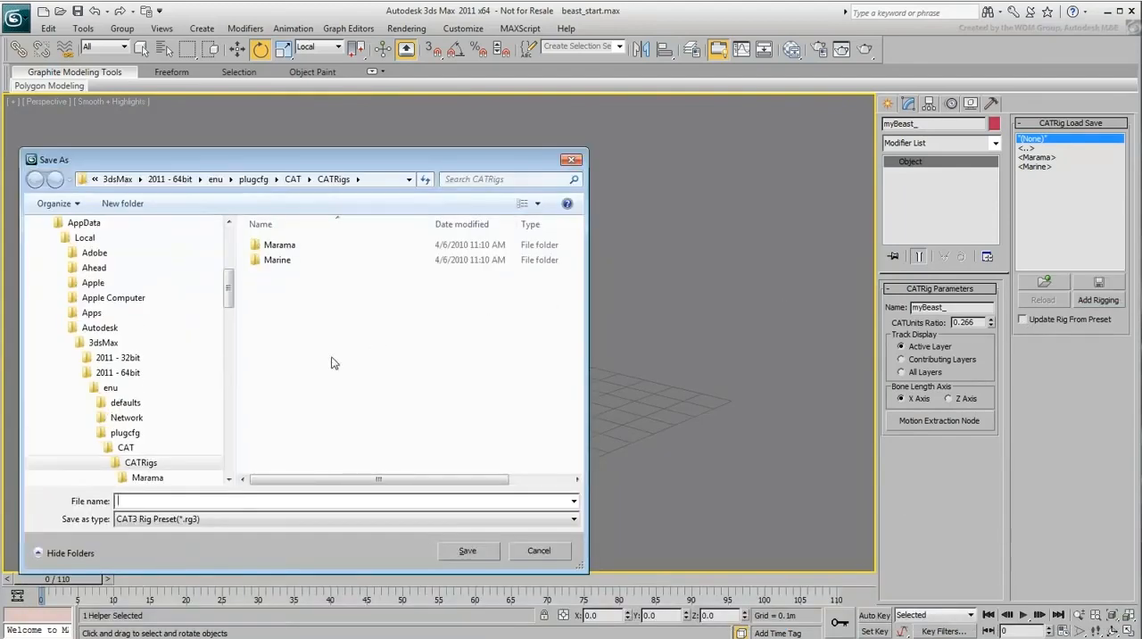
text(myBeast)
key(Return)
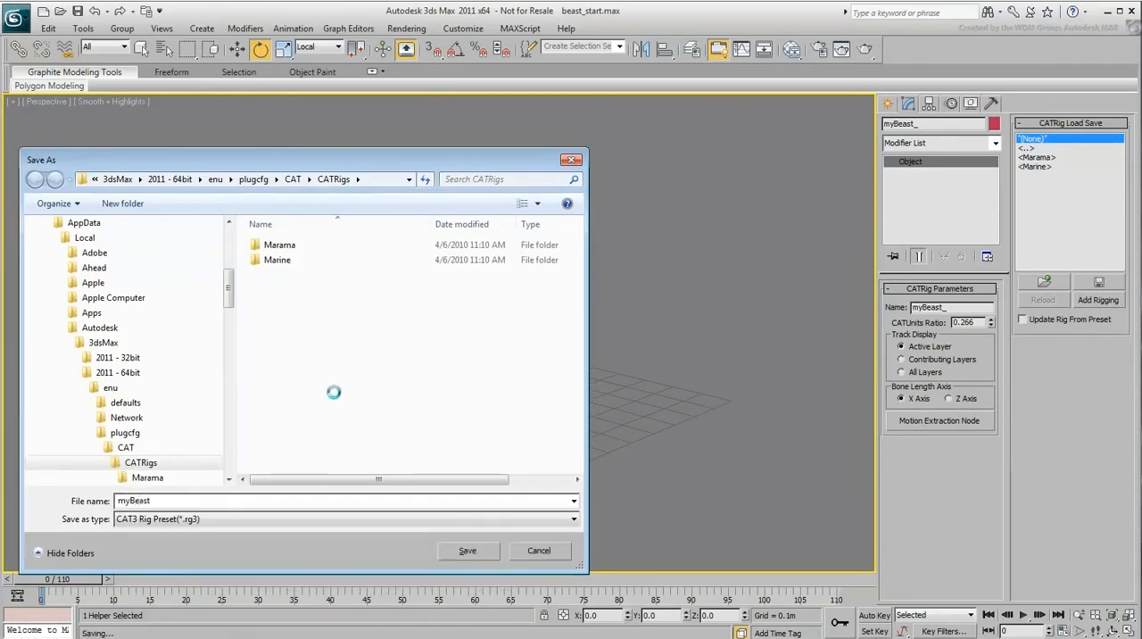
Step: Create a second rig from the myBeast preset beside the original and try adjusting its CATUnits Ratio
middle_drag(680, 417, 605, 412)
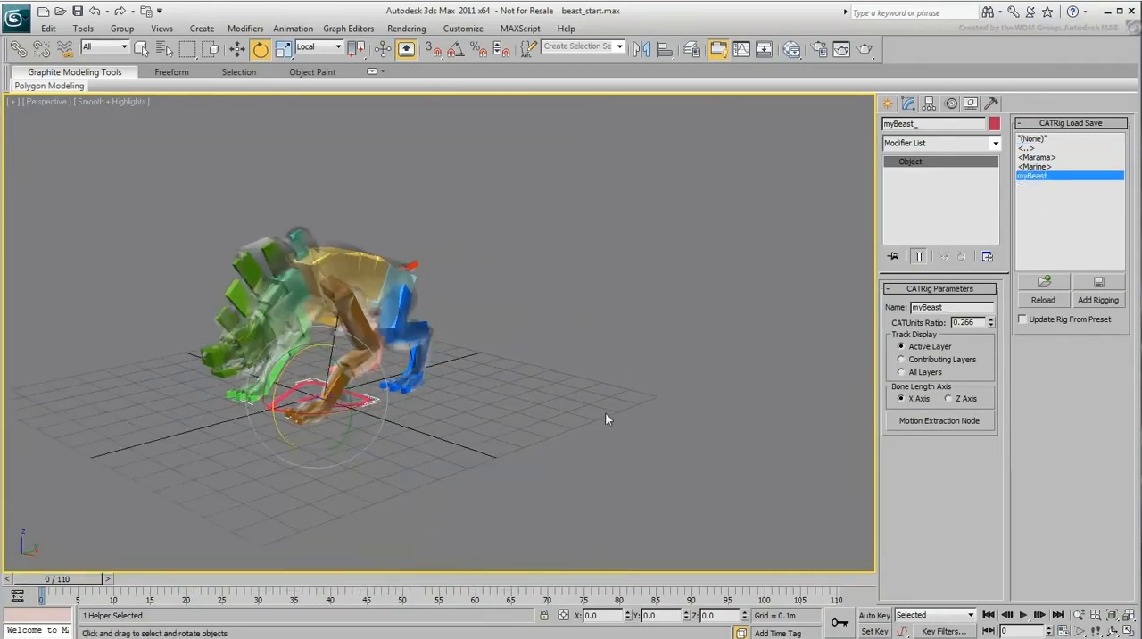
click(890, 104)
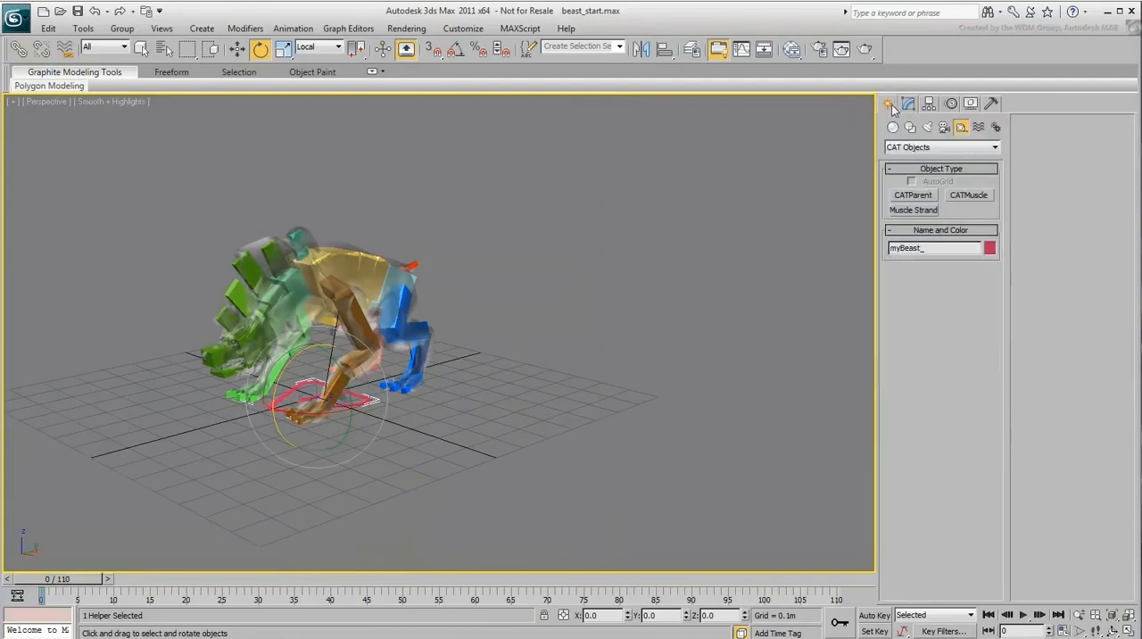
click(908, 198)
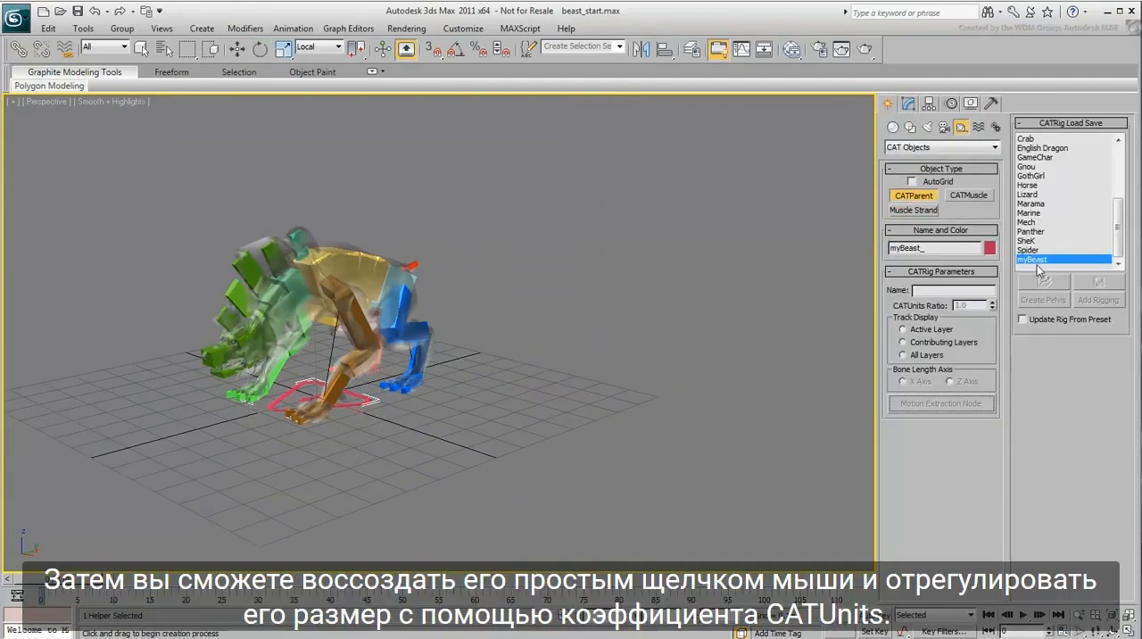
click(589, 462)
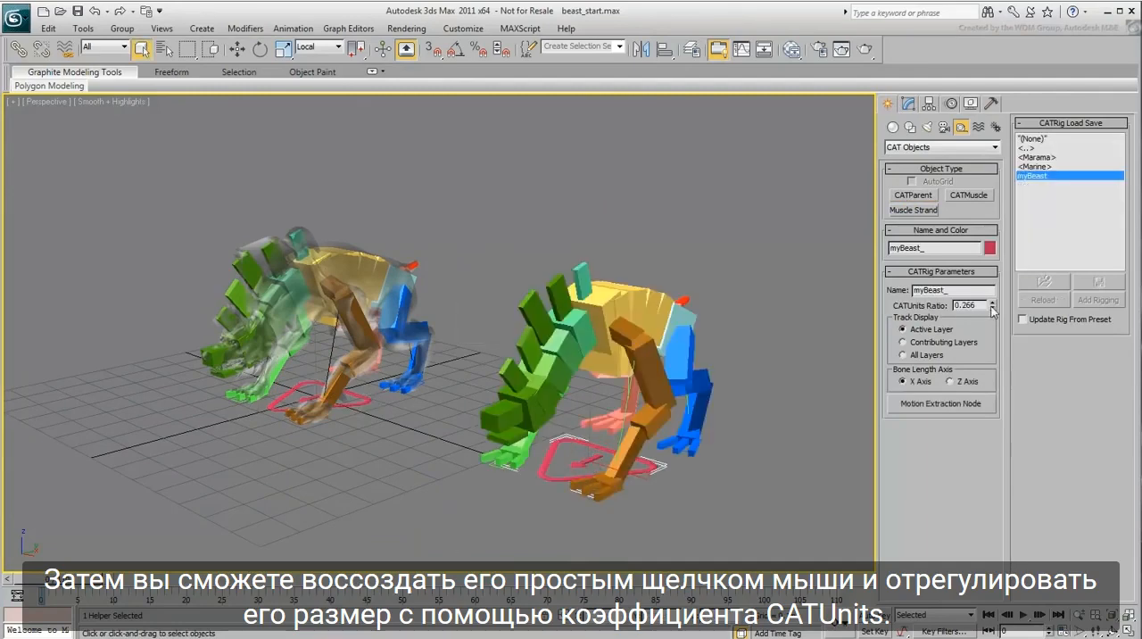
mouse_move(993, 310)
mouse_down()
mouse_move(993, 323)
mouse_move(993, 297)
mouse_move(993, 309)
mouse_up()
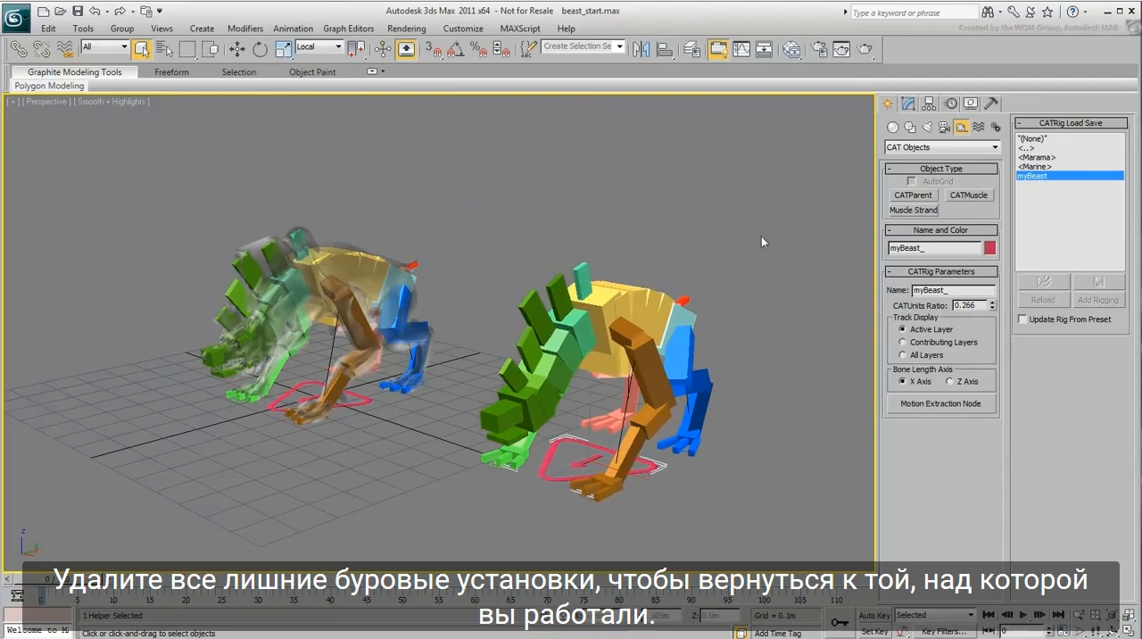
Step: Select the whole extra rig copy beside the original and delete it
drag(761, 236, 464, 545)
key(Delete)
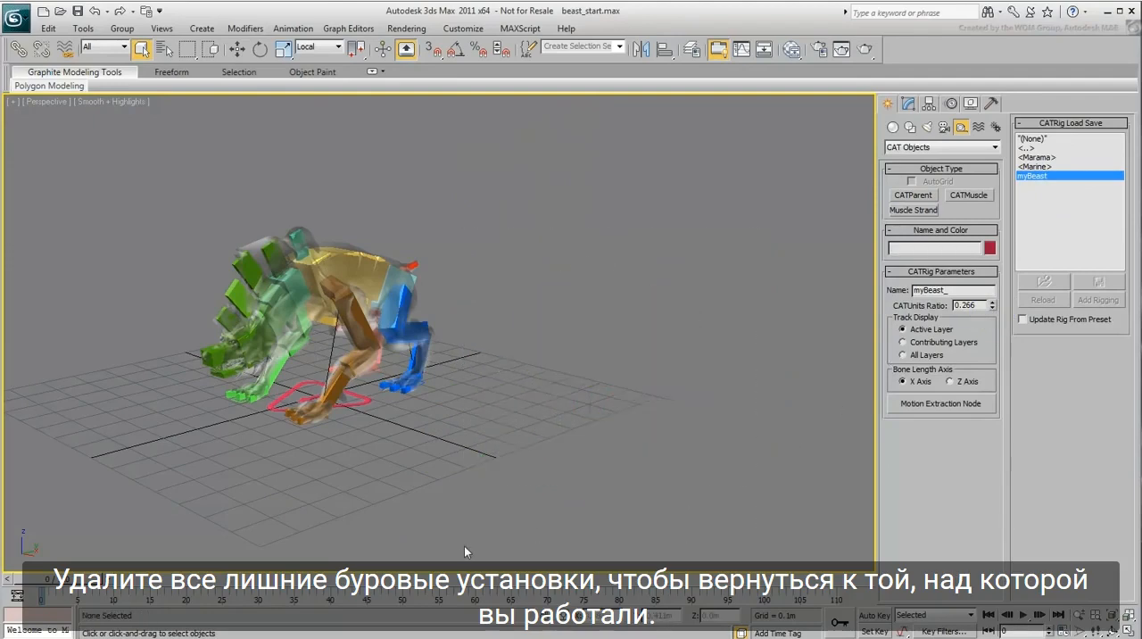
Step: Unfreeze all objects, then select the beast mesh and turn off its see-through display
middle_drag(370, 462, 533, 490)
scroll(469, 474, up, 3)
right_click(659, 354)
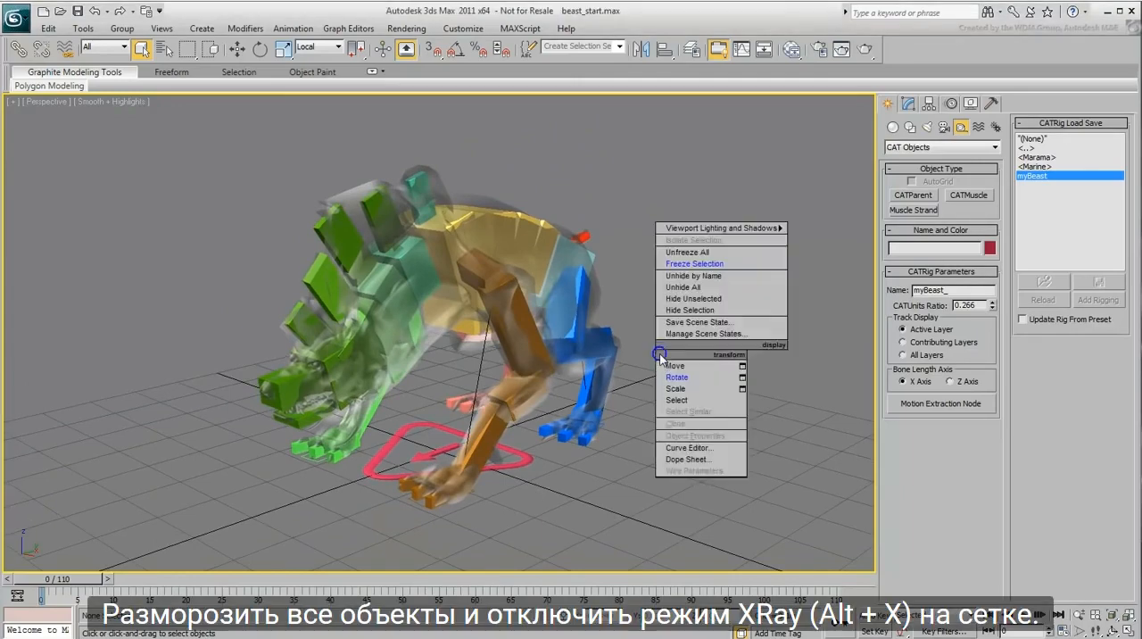
click(704, 253)
click(579, 280)
key(alt+x)
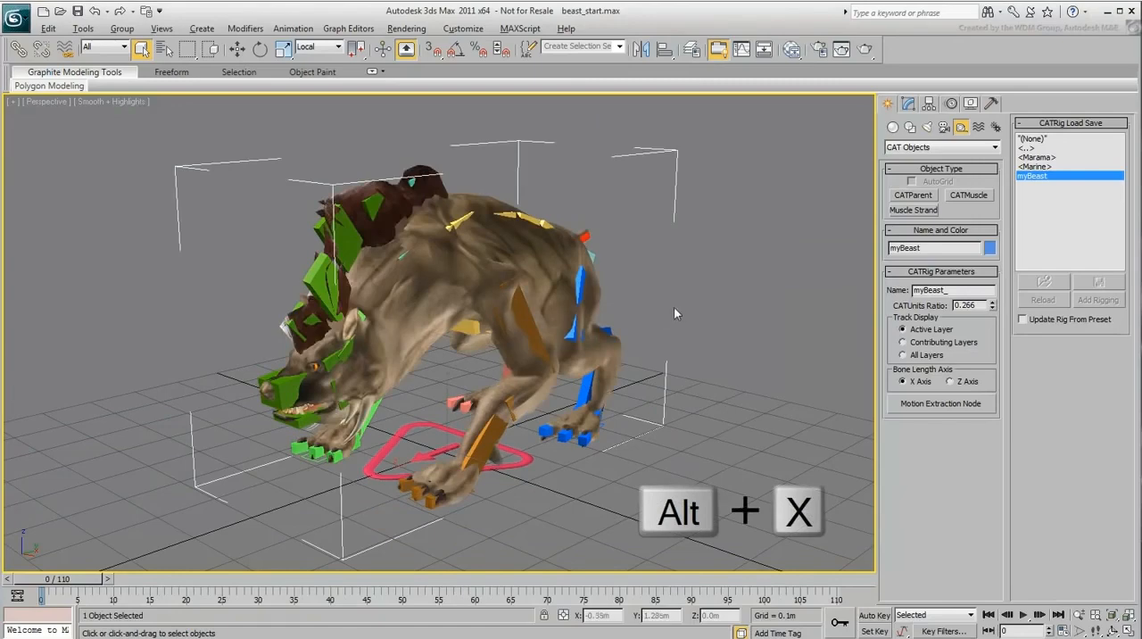
Step: Apply a Skin modifier to the myBeast mesh
middle_drag(674, 307, 675, 311)
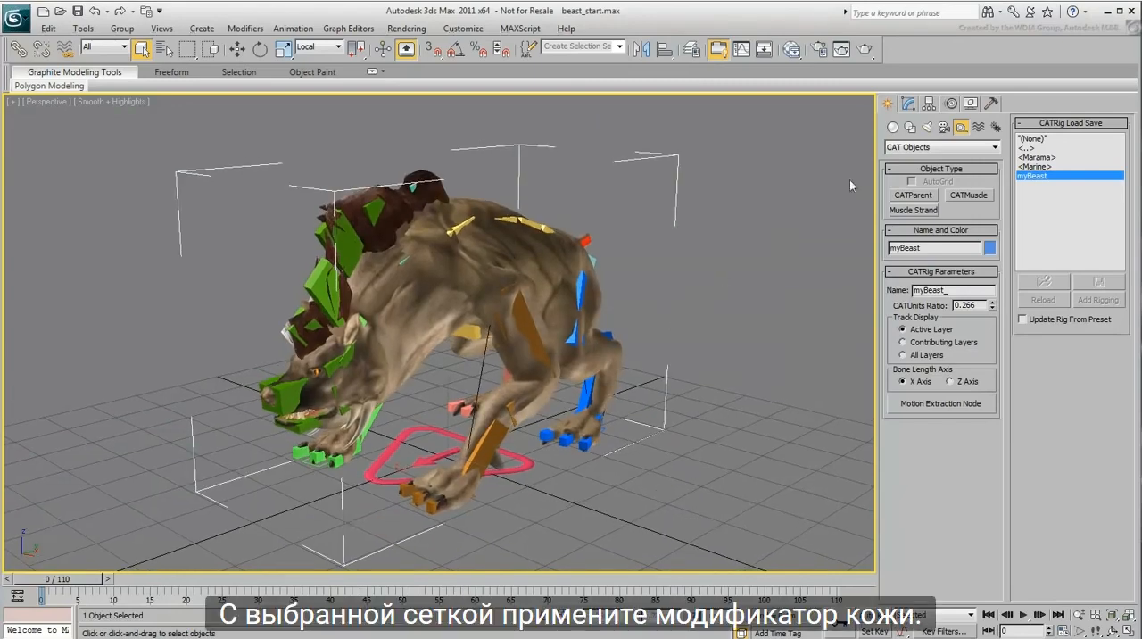
click(909, 103)
click(923, 145)
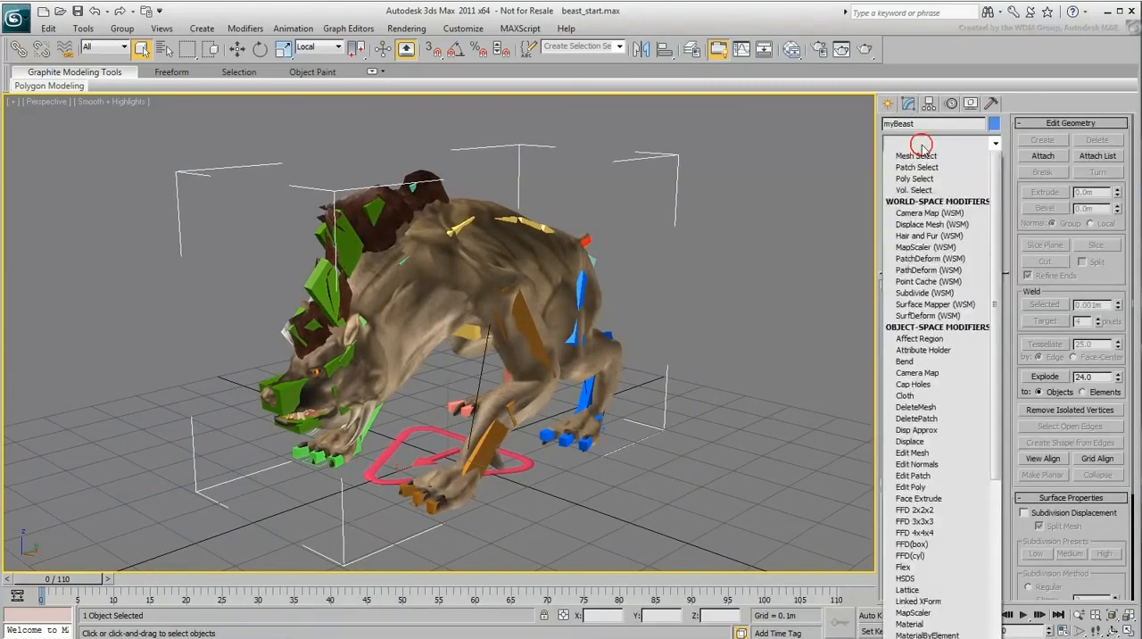
scroll(933, 337, down, 5)
scroll(933, 337, down, 6)
click(928, 470)
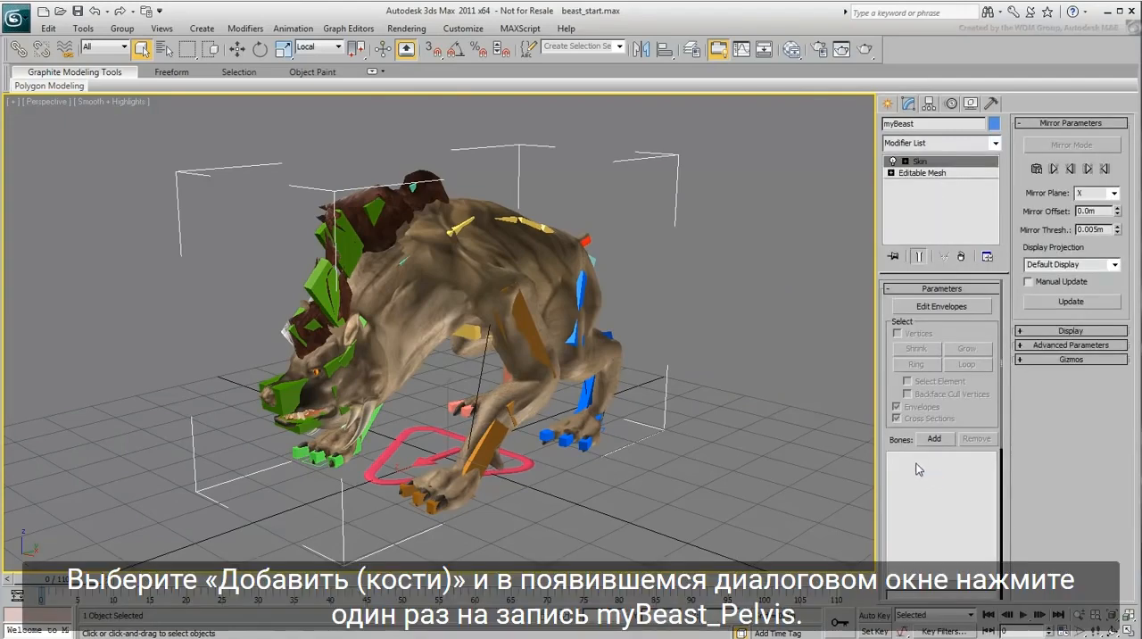
Step: Add myBeast_Pelvis and all of its child bones to the Skin modifier
click(933, 439)
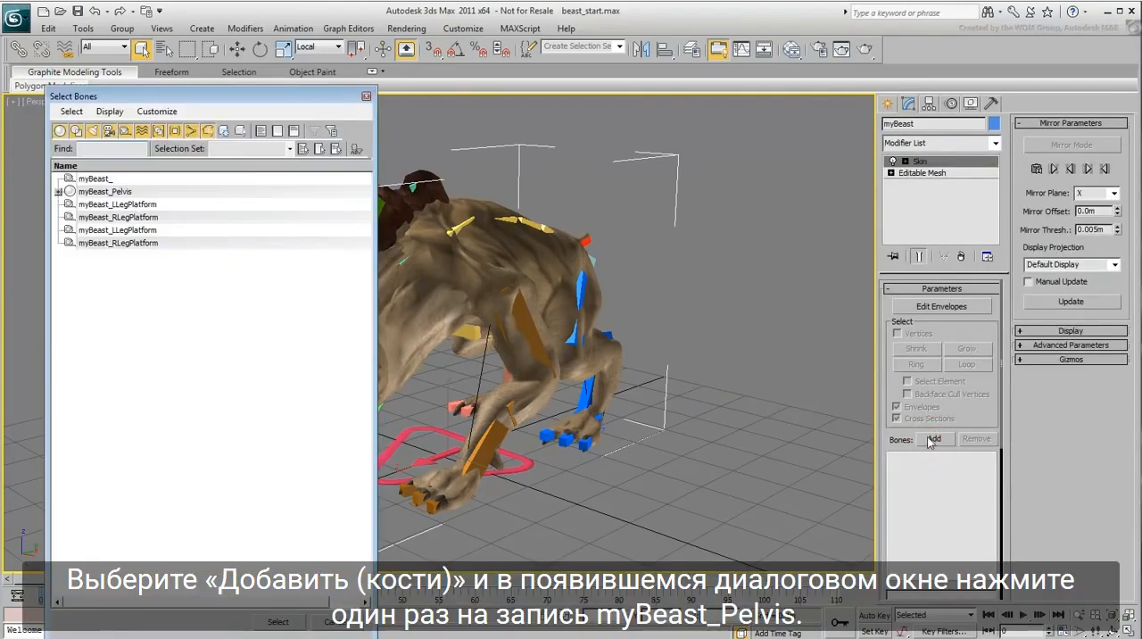
click(59, 192)
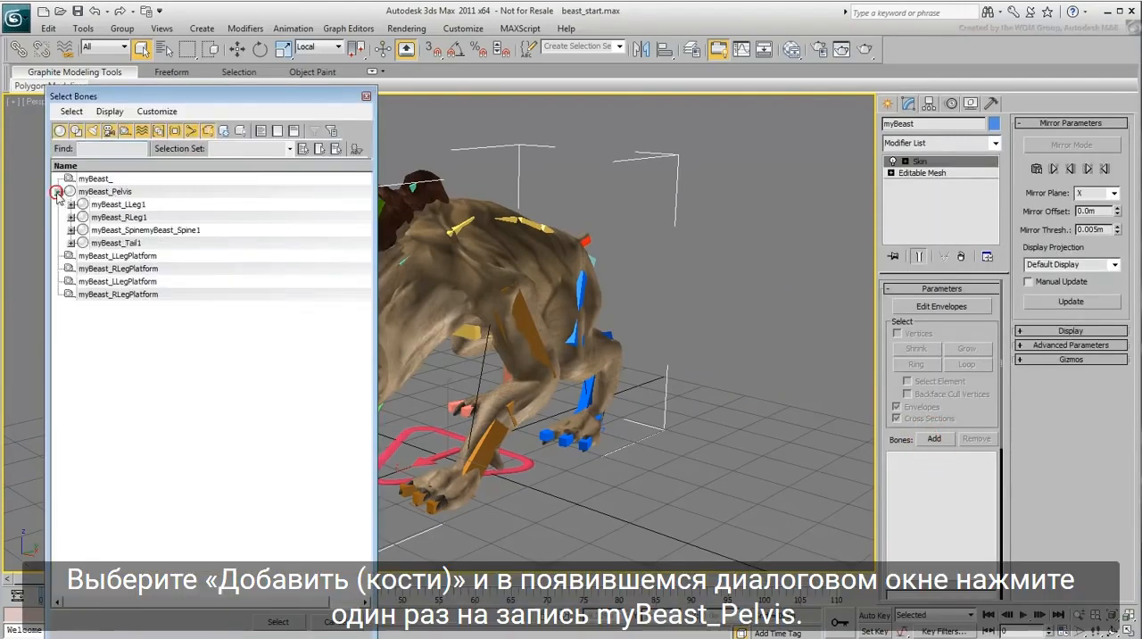
click(122, 193)
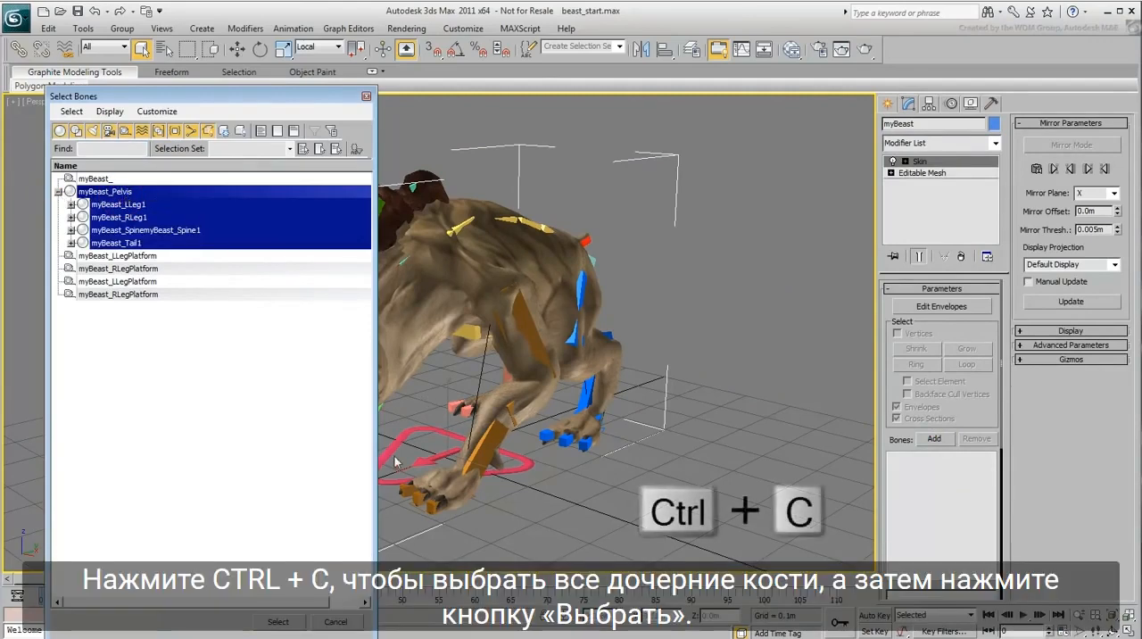
key(ctrl+c)
click(277, 622)
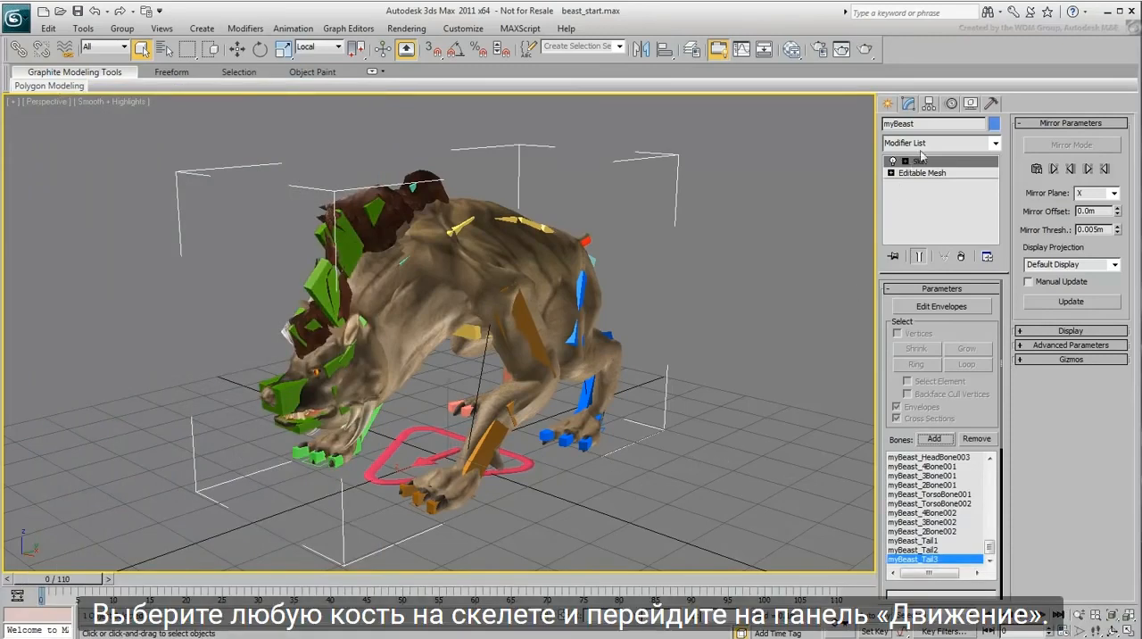
Step: Select the rig's CATParent and add a CATMotion layer in the Layer Manager
click(951, 105)
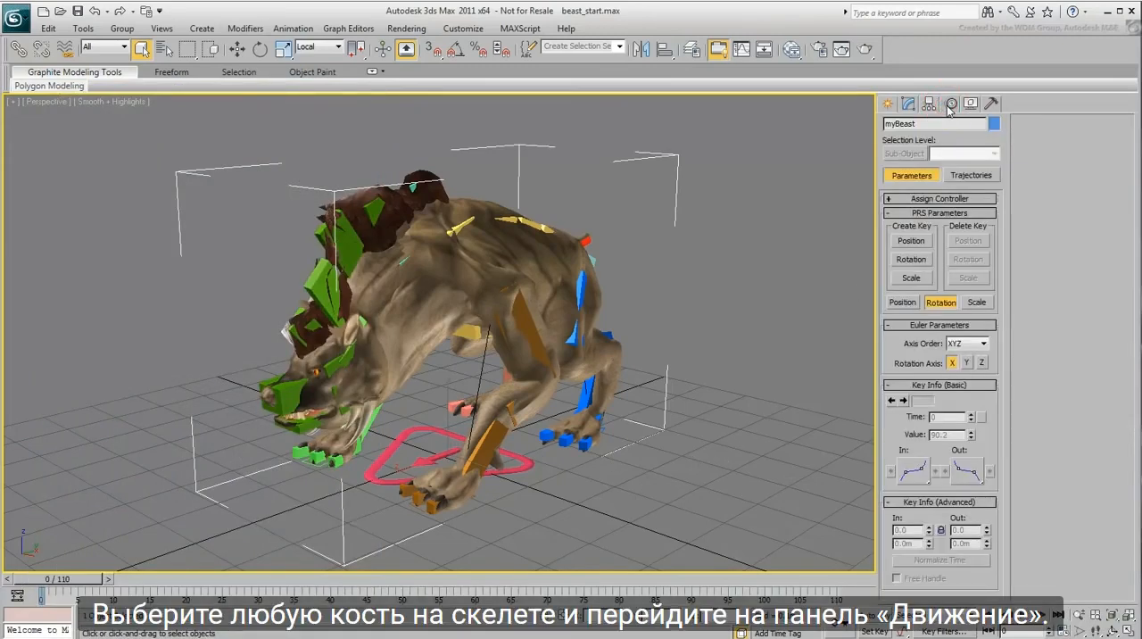
click(520, 462)
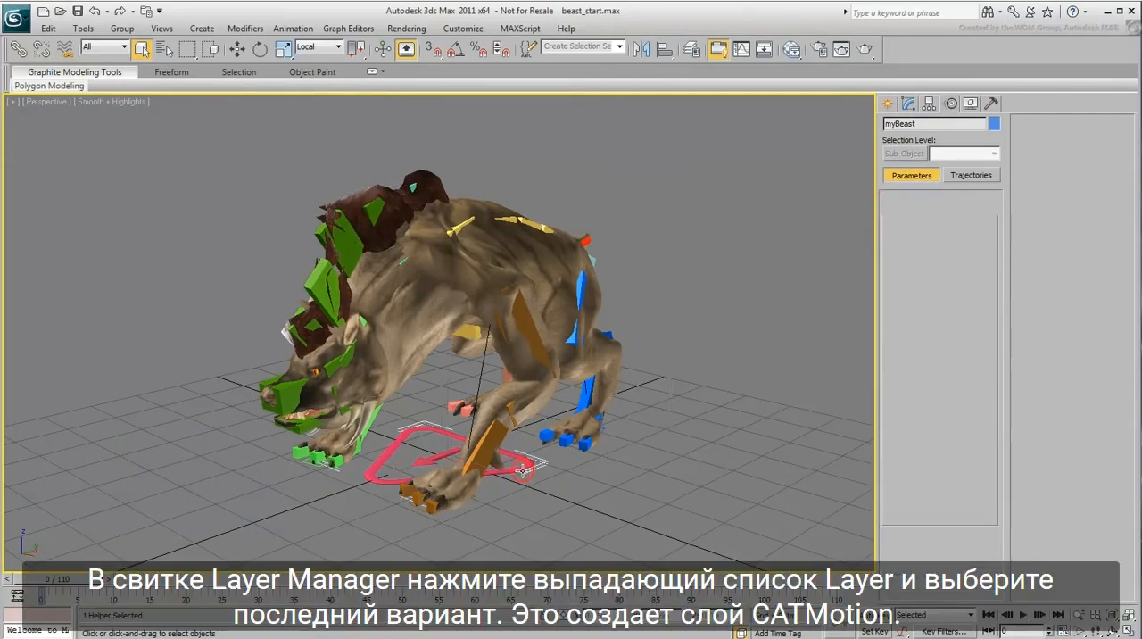
drag(897, 399, 901, 477)
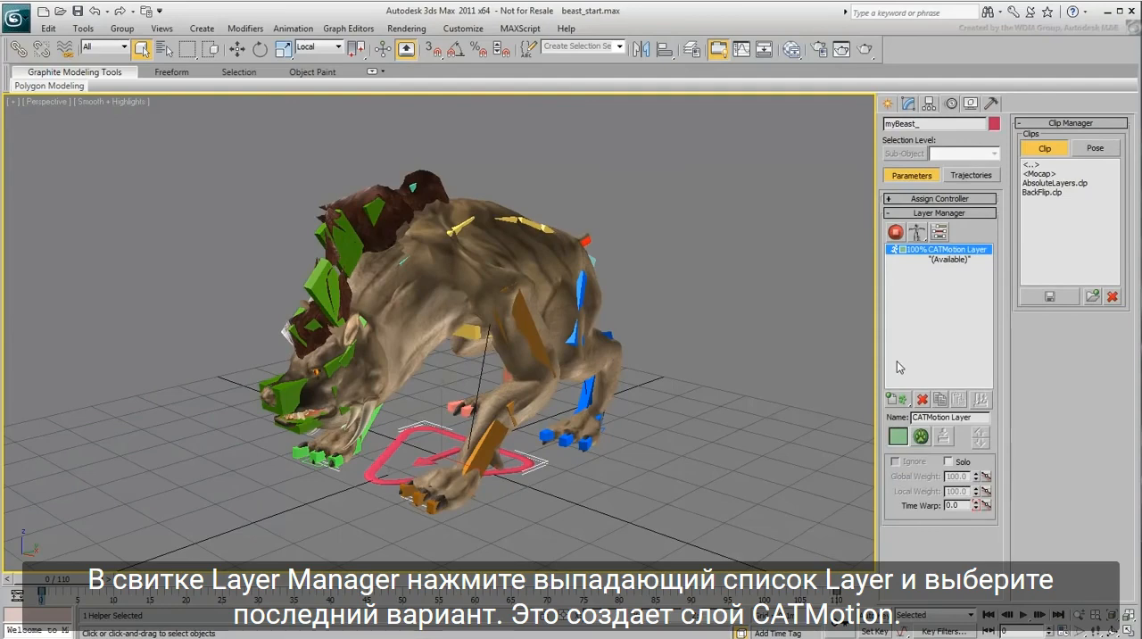
Step: Switch the rig to animation mode, play the walk cycle while viewing it from different sides, and stop playback
click(896, 231)
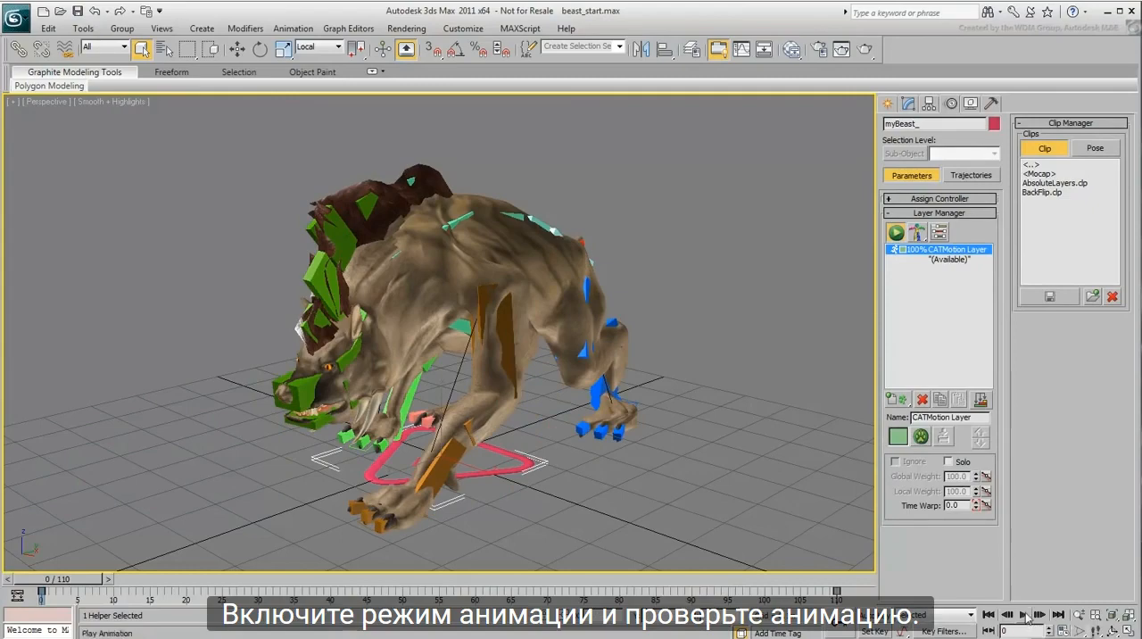
key(/)
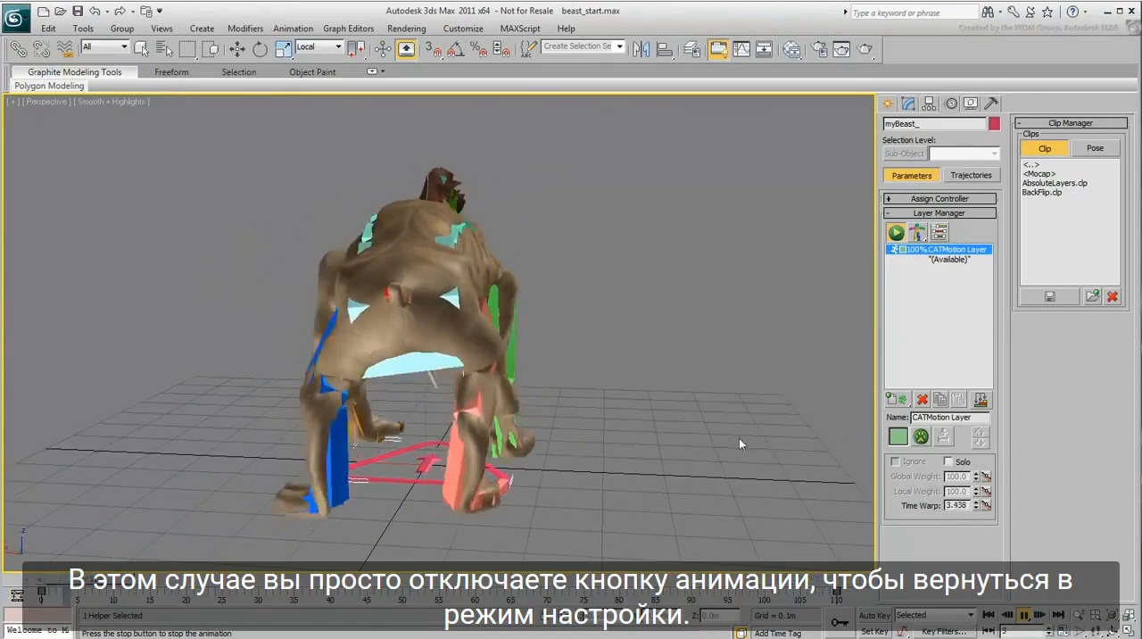
alt+middle_drag(673, 435, 349, 442)
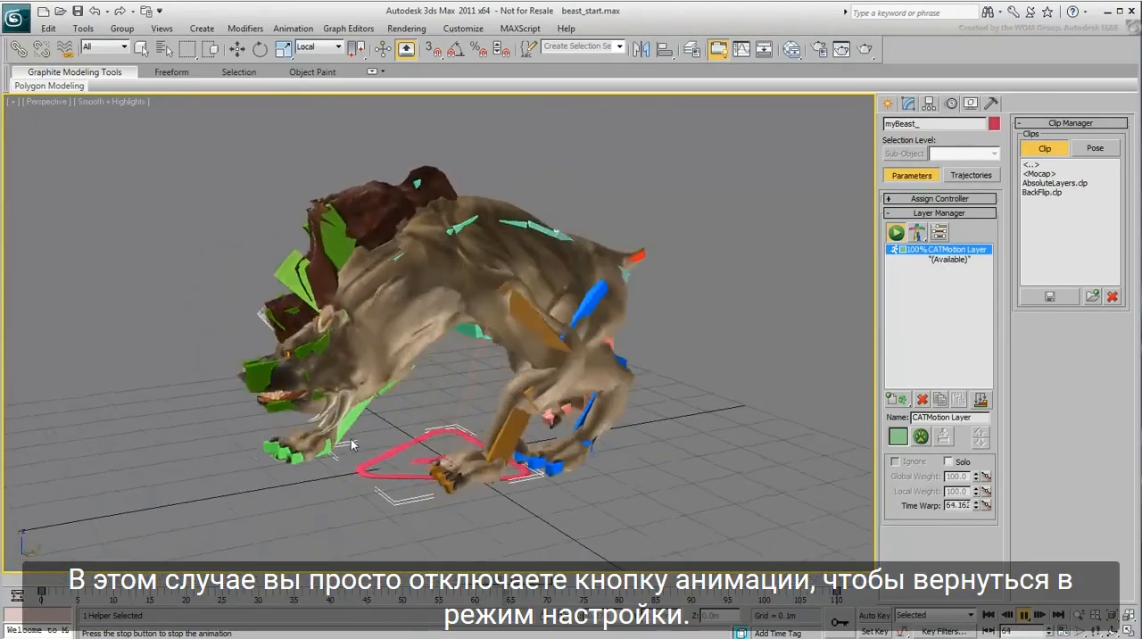
click(1023, 615)
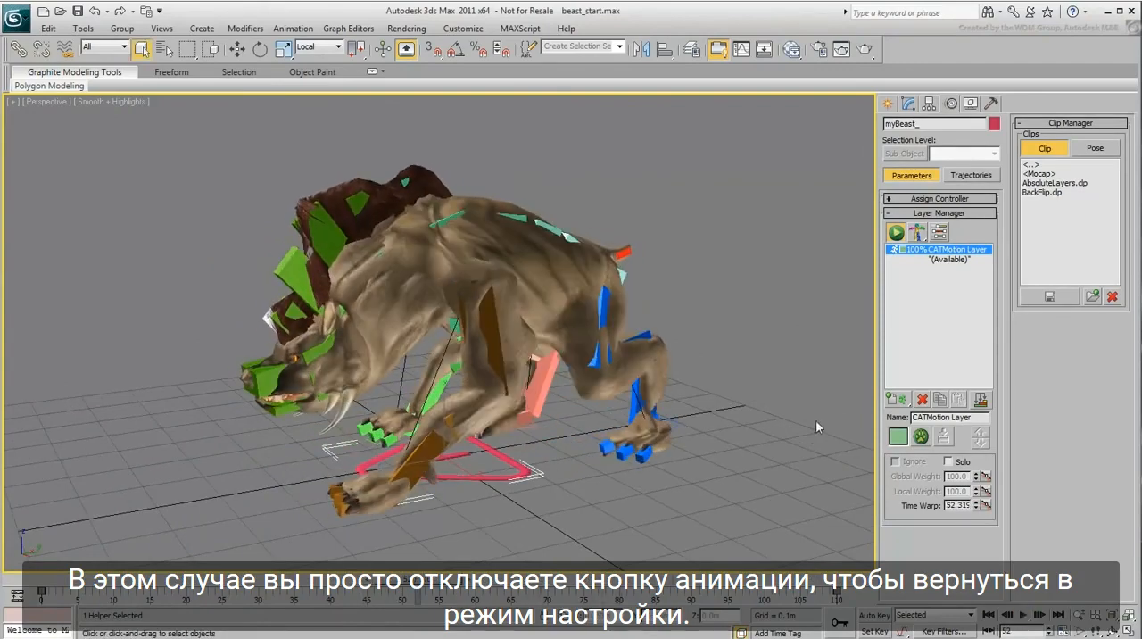
Step: Return the rig to setup mode and delete the CATMotion layer
click(896, 233)
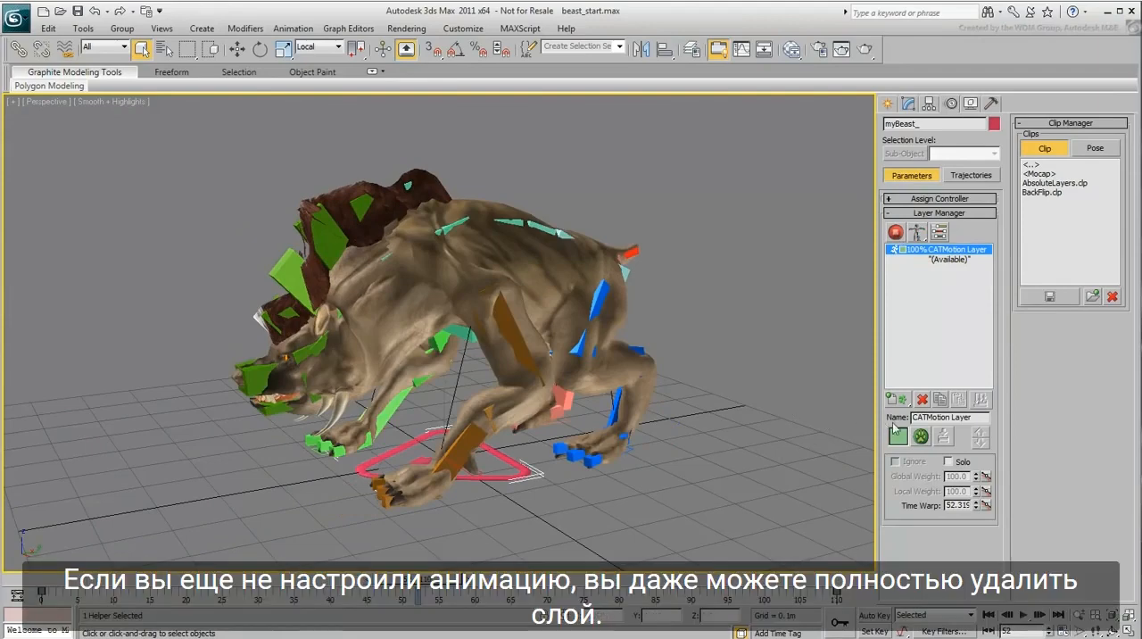
click(923, 400)
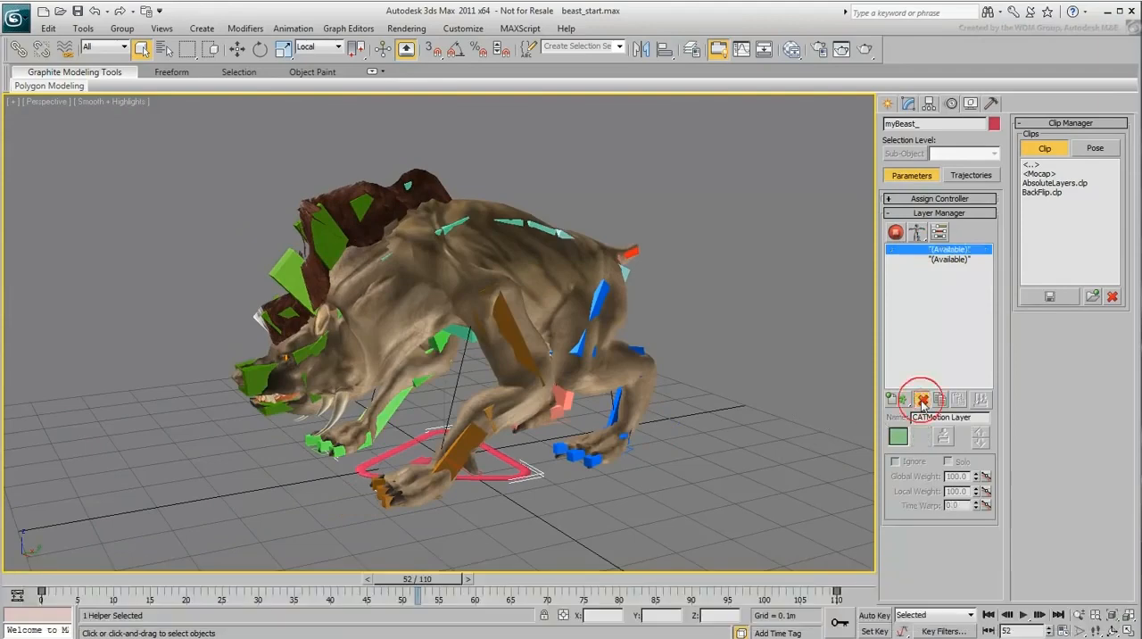